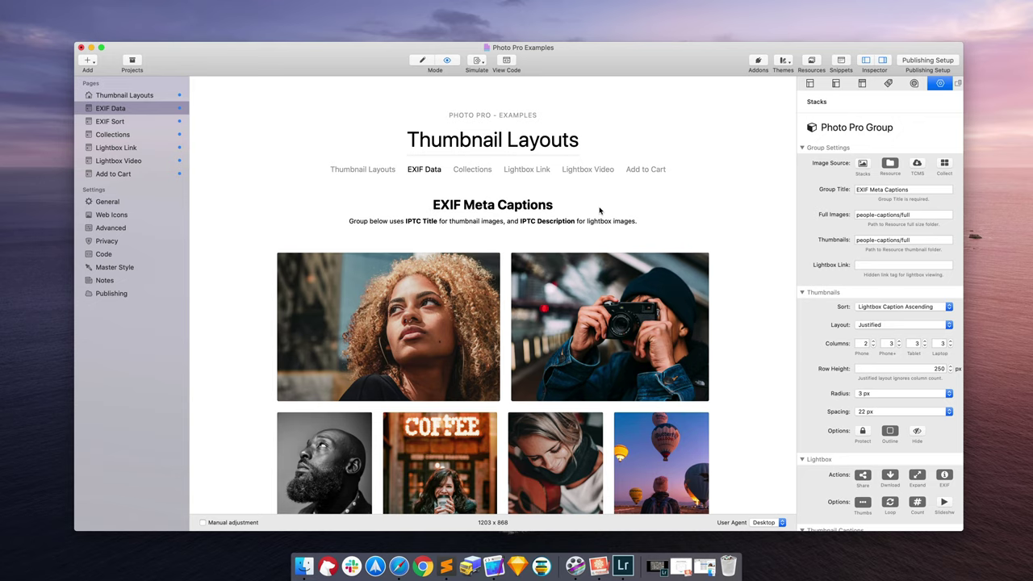
Switch the EXIF Data page to Edit mode to show its Stacks blocks
{"action": "key", "text": "super+shift+p"}
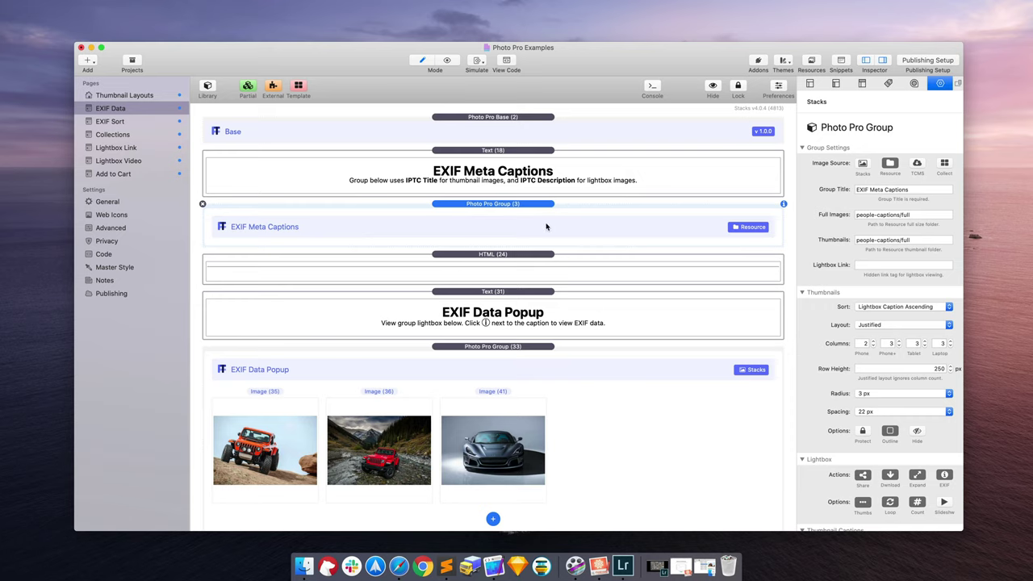
Set both the thumbnail and lightbox Meta Caption to None, then preview the page
{"action": "scroll", "coordinate": [844, 298], "scroll_direction": "down", "scroll_amount": 10}
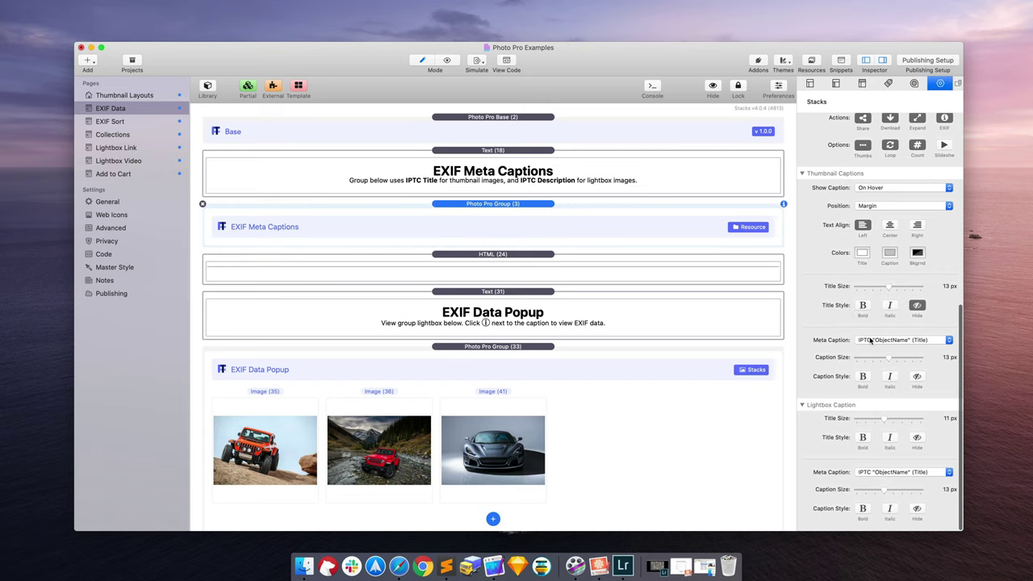
{"action": "left_click", "coordinate": [871, 339]}
{"action": "left_click", "coordinate": [833, 343]}
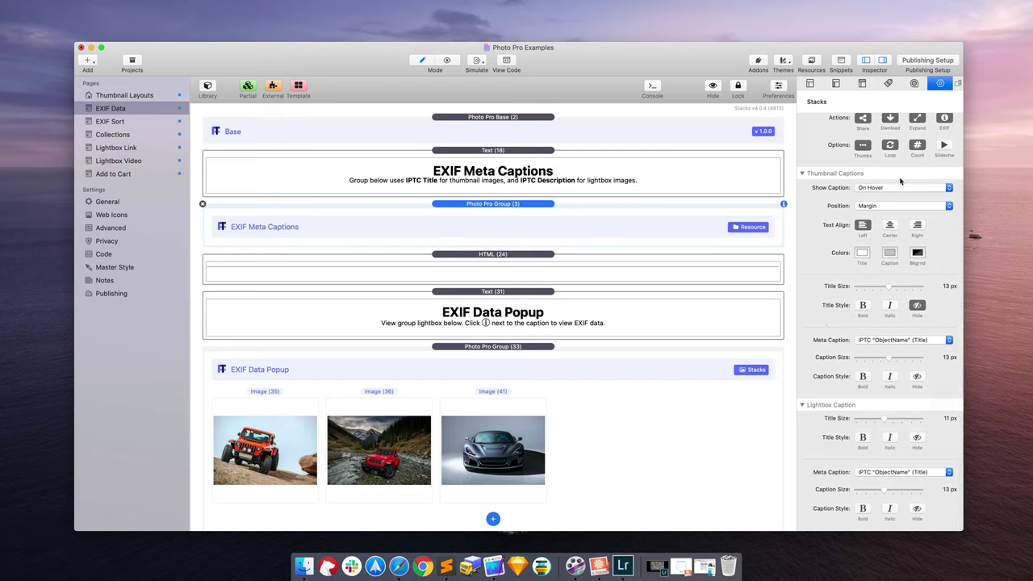
{"action": "left_click", "coordinate": [892, 339]}
{"action": "left_click", "coordinate": [865, 323]}
{"action": "left_click", "coordinate": [863, 472]}
{"action": "left_click", "coordinate": [871, 460]}
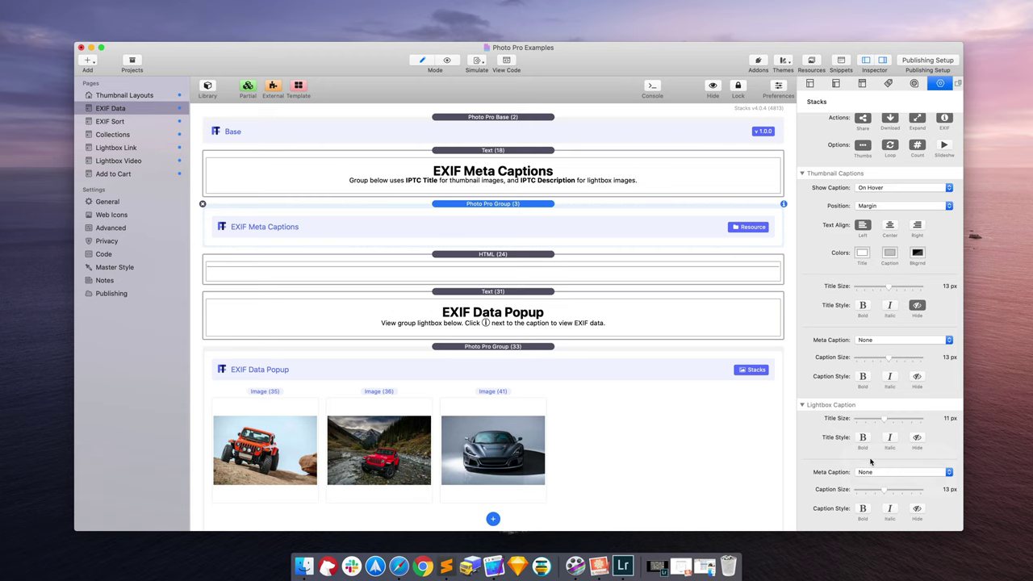
{"action": "key", "text": "super+r"}
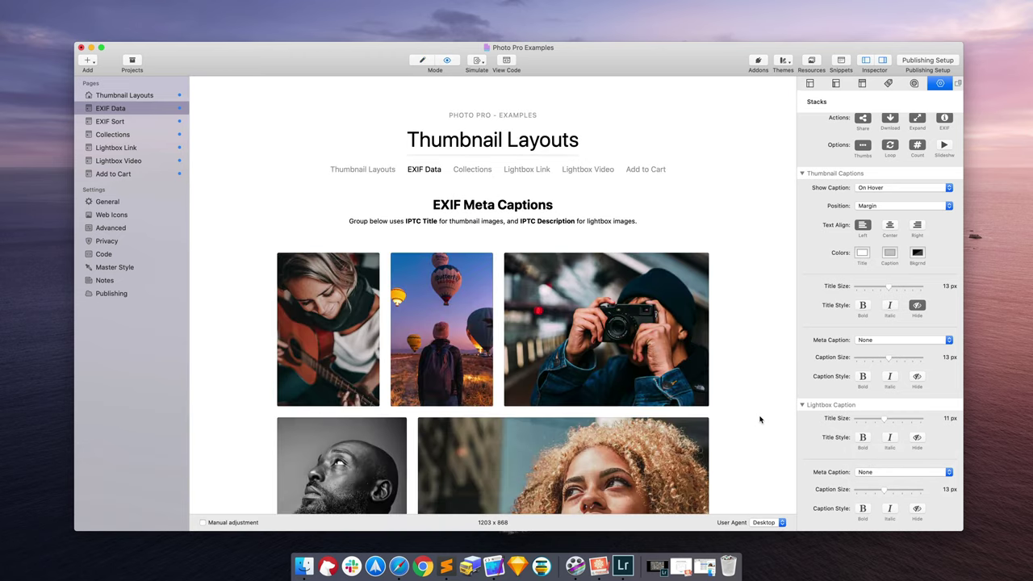
{"action": "scroll", "coordinate": [760, 420], "scroll_direction": "down", "scroll_amount": 3}
{"action": "scroll", "coordinate": [760, 419], "scroll_direction": "up", "scroll_amount": 1}
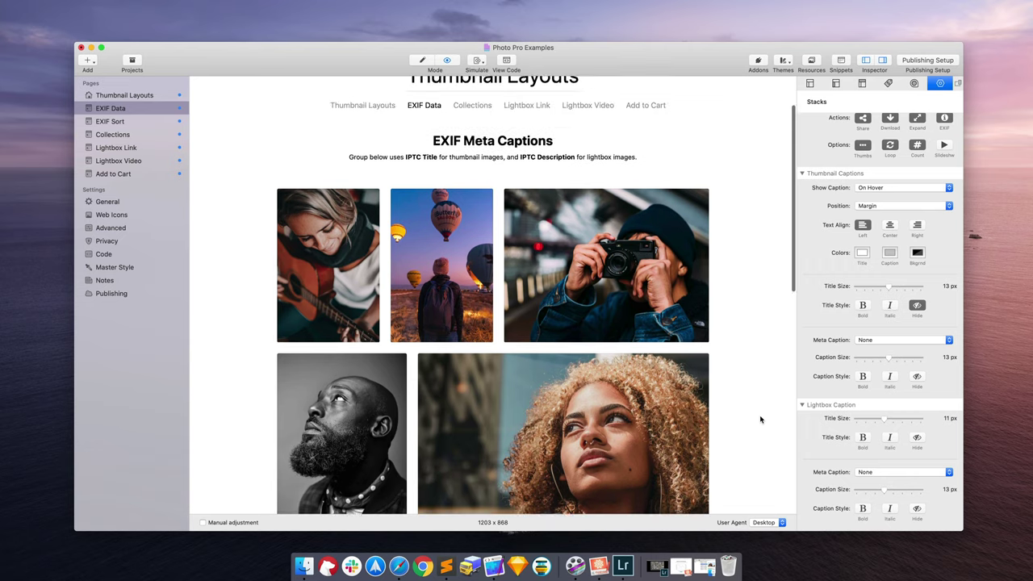
{"action": "mouse_move", "coordinate": [617, 284]}
{"action": "mouse_move", "coordinate": [430, 280]}
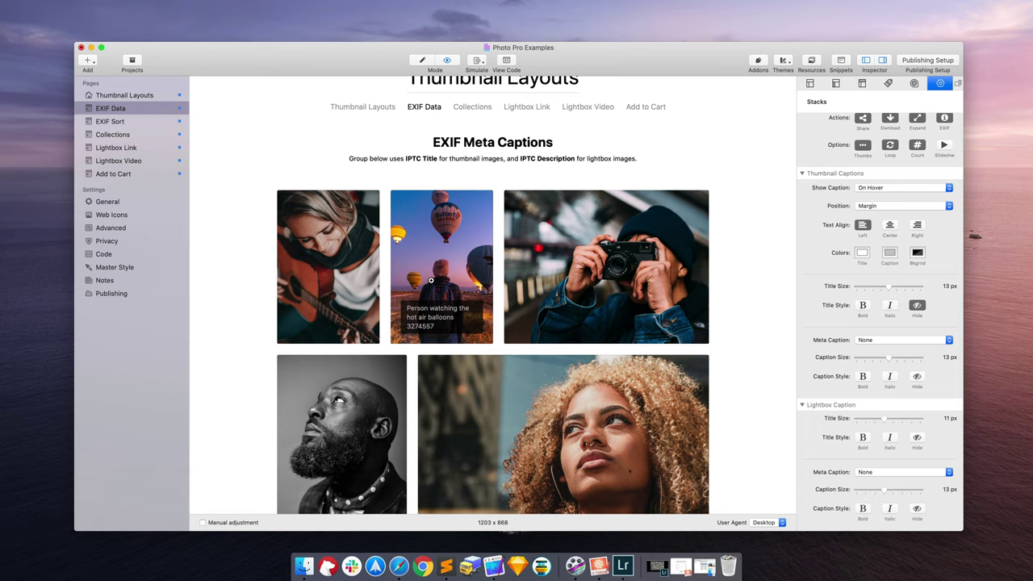
{"action": "mouse_move", "coordinate": [318, 263]}
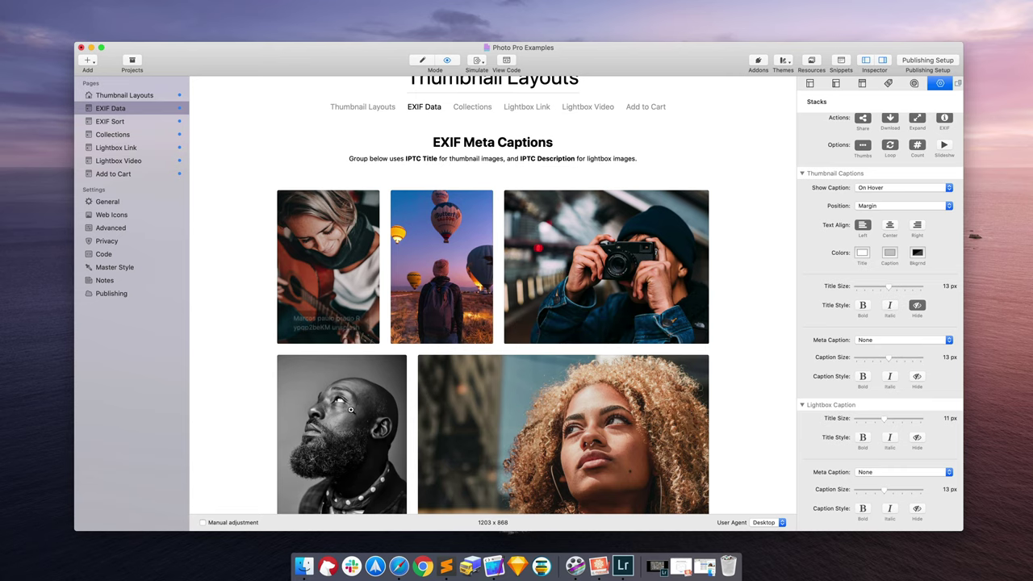
{"action": "scroll", "coordinate": [525, 384], "scroll_direction": "down", "scroll_amount": 4}
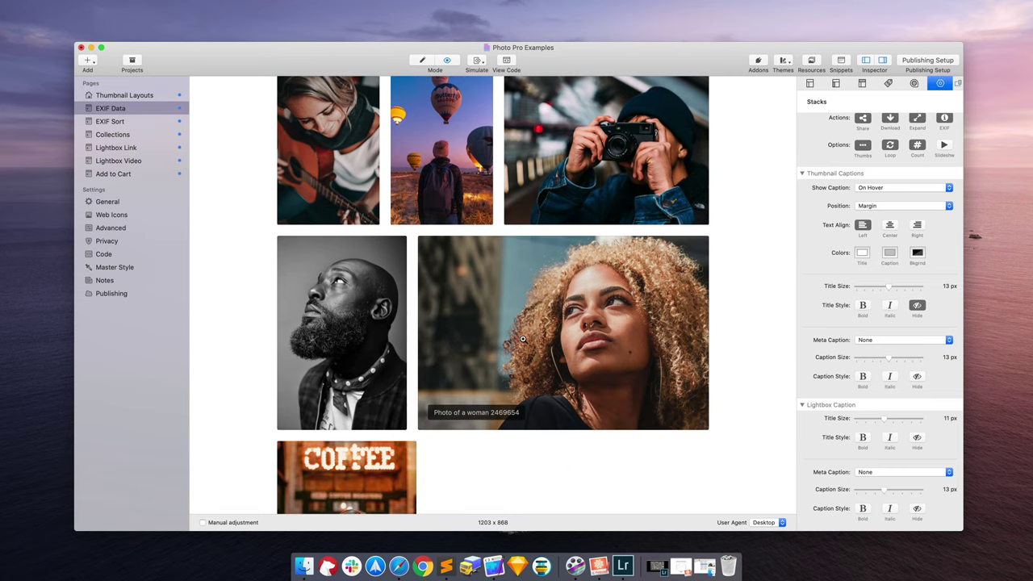
{"action": "scroll", "coordinate": [524, 331], "scroll_direction": "up", "scroll_amount": 3}
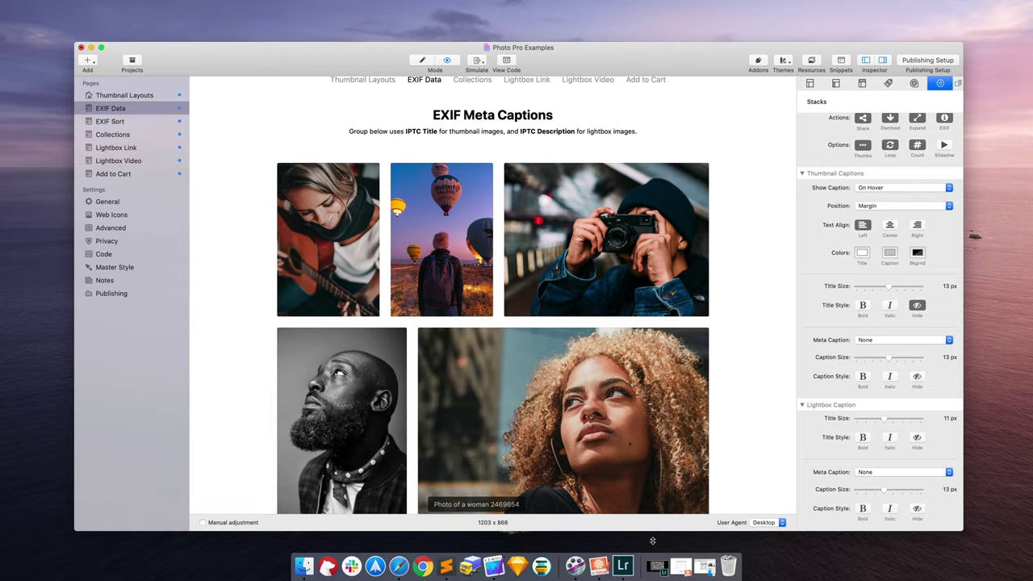
Filter Lightroom's People collection to Flagged photos (32 of 44) and move the window aside
{"action": "left_click", "coordinate": [656, 566]}
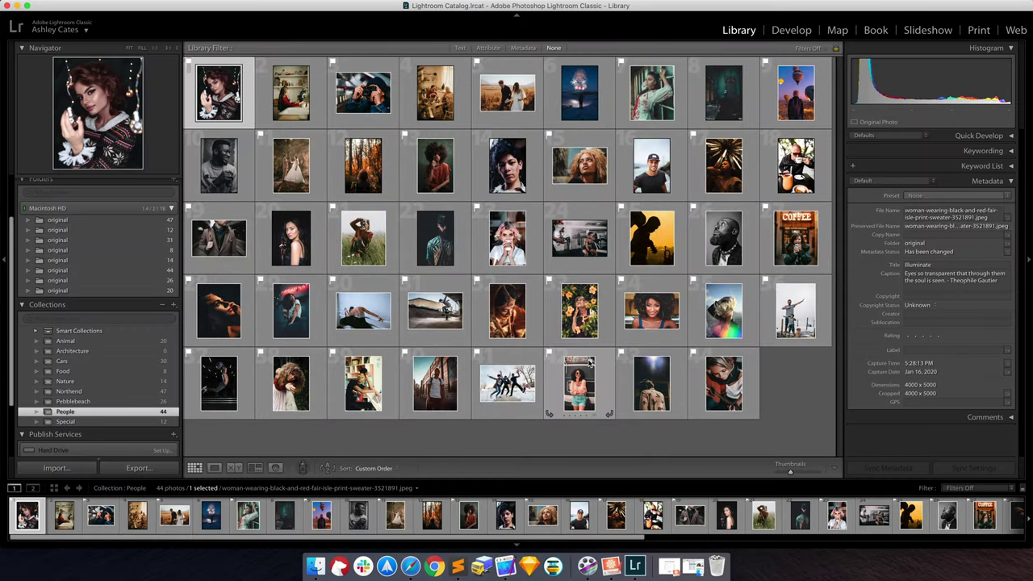
{"action": "left_click", "coordinate": [807, 48]}
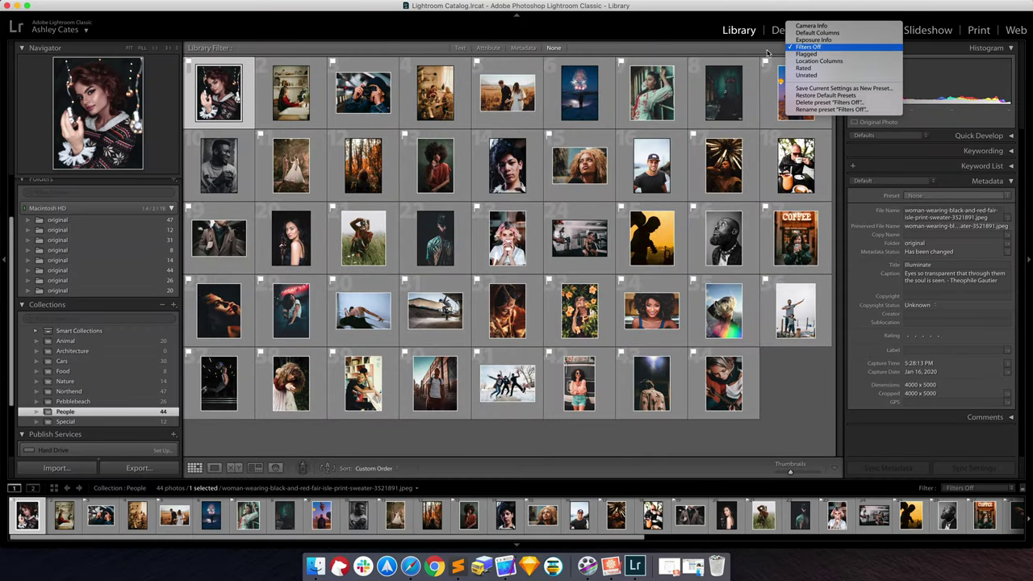
{"action": "left_click", "coordinate": [810, 54]}
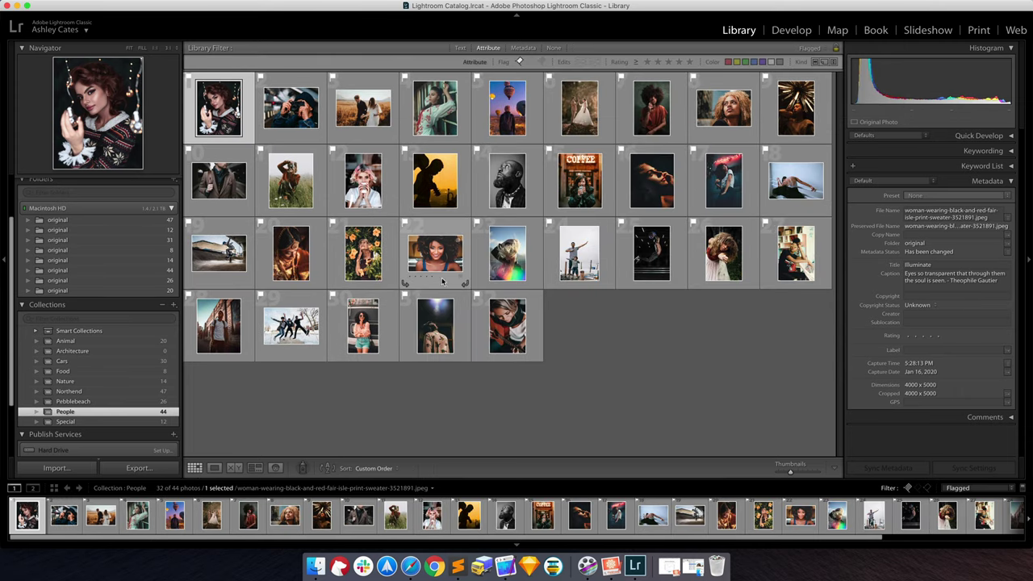
{"action": "left_click_drag", "start_coordinate": [350, 10], "coordinate": [475, 457]}
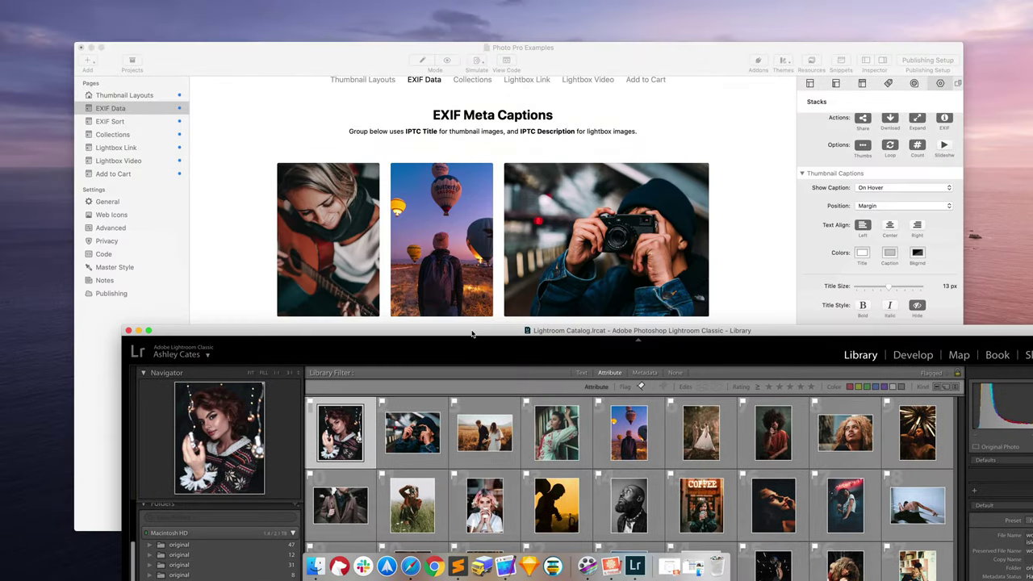
Set the thumbnail Sort to None, then select the guitar-player photo back in Lightroom
{"action": "left_click", "coordinate": [261, 161]}
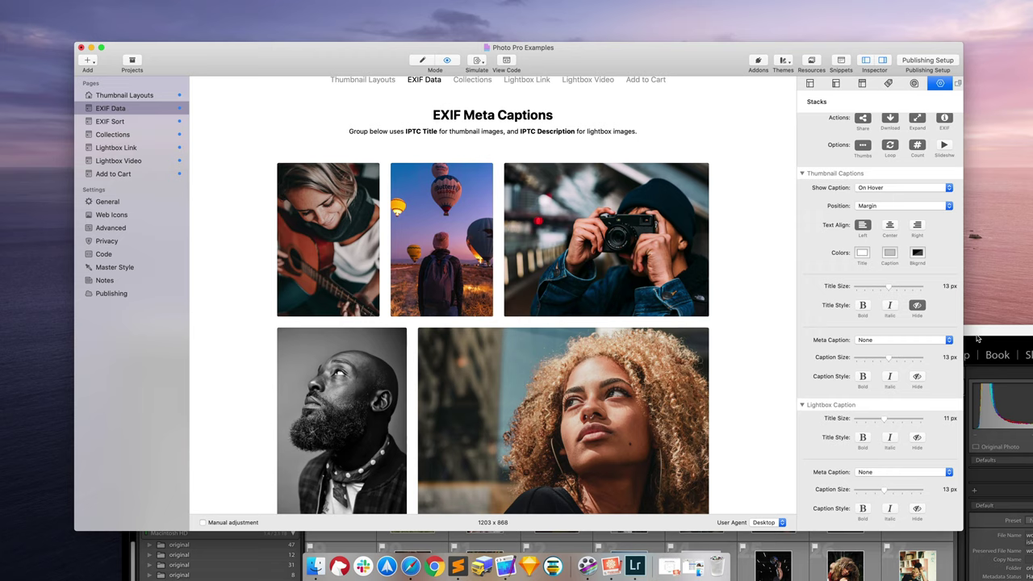
{"action": "scroll", "coordinate": [821, 226], "scroll_direction": "up", "scroll_amount": 5}
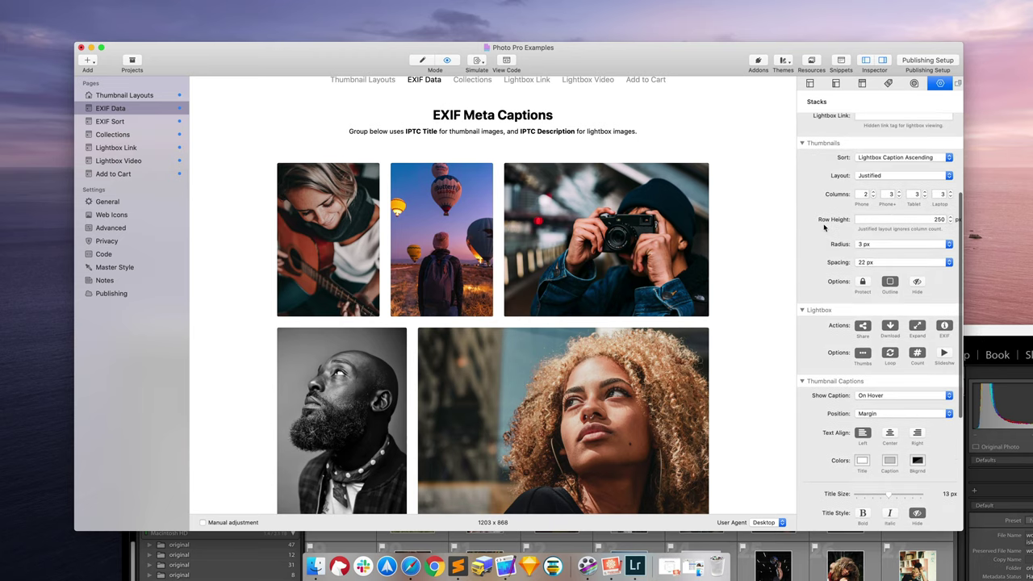
{"action": "left_click", "coordinate": [891, 158]}
{"action": "left_click", "coordinate": [884, 148]}
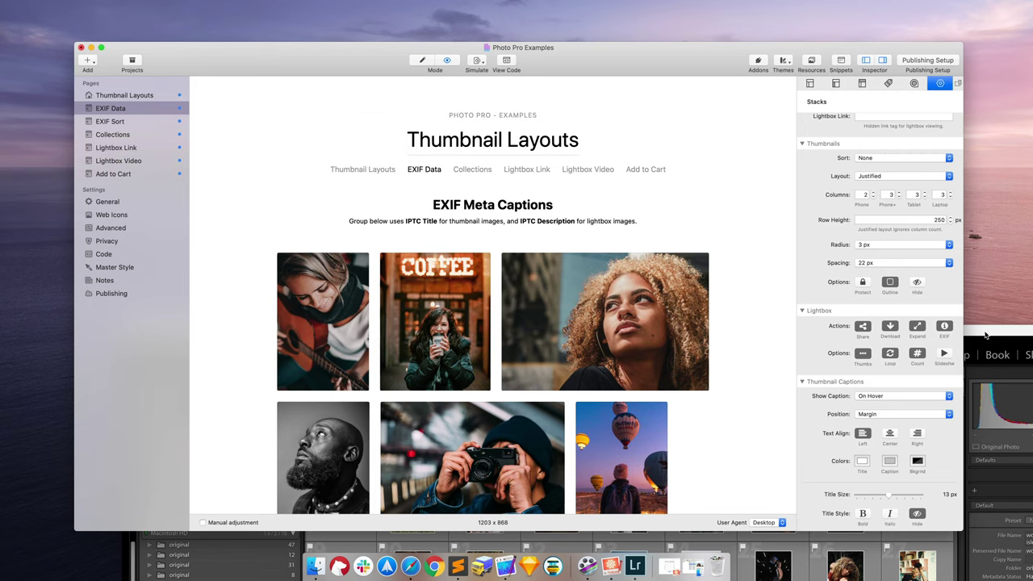
{"action": "left_click_drag", "start_coordinate": [984, 335], "coordinate": [886, 54]}
{"action": "left_click", "coordinate": [532, 376]}
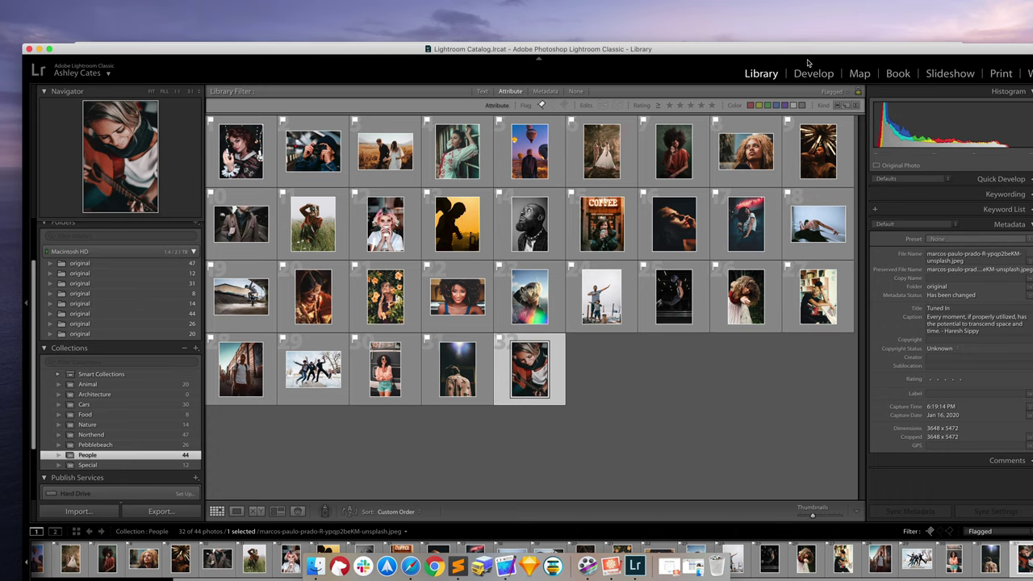
Check the guitar photo's 'Tuned In' title and caption while repositioning and zooming Lightroom
{"action": "left_click_drag", "start_coordinate": [786, 47], "coordinate": [530, 24]}
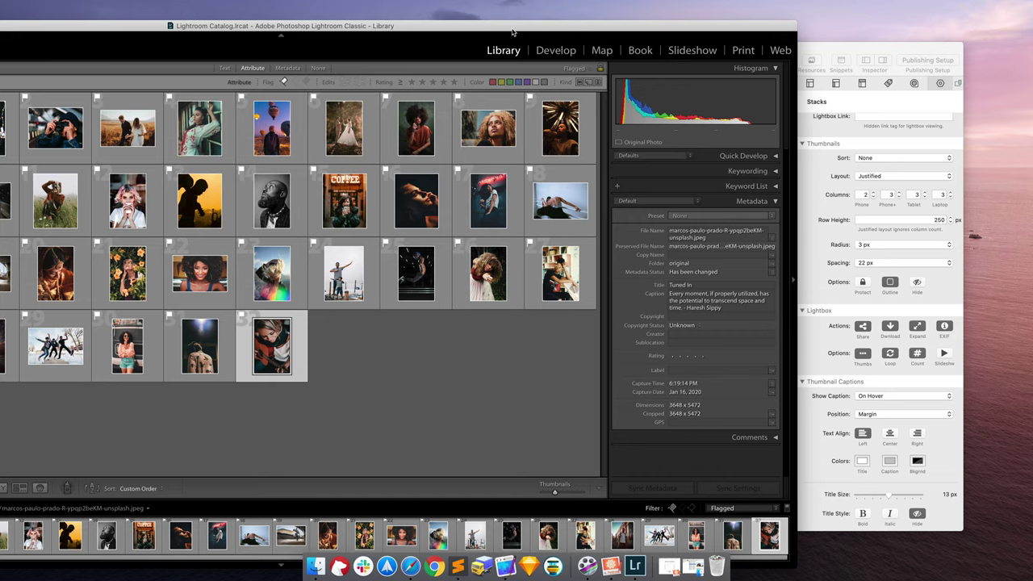
{"action": "left_click_drag", "start_coordinate": [513, 32], "coordinate": [523, 30]}
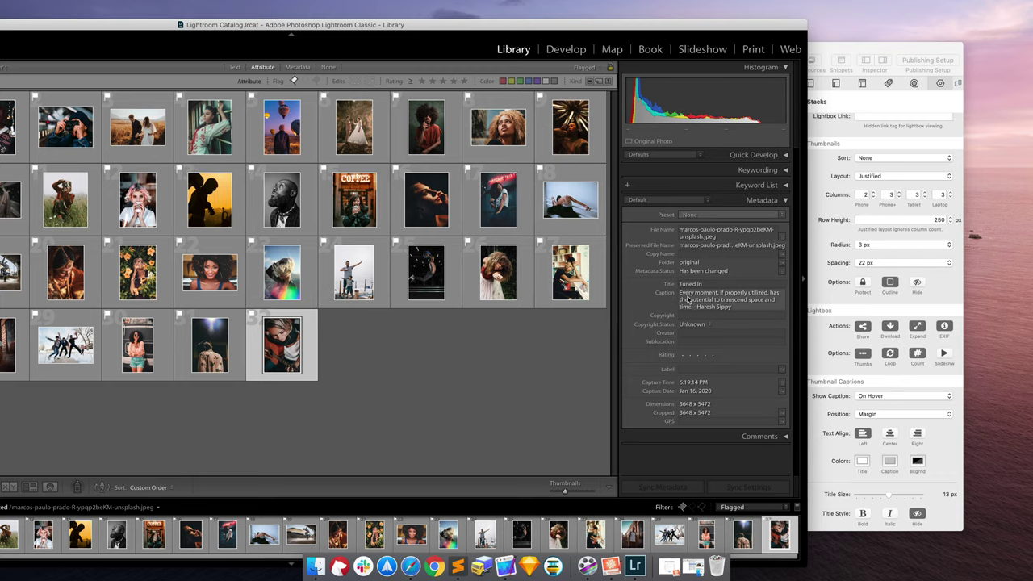
{"action": "double_click", "coordinate": [323, 38]}
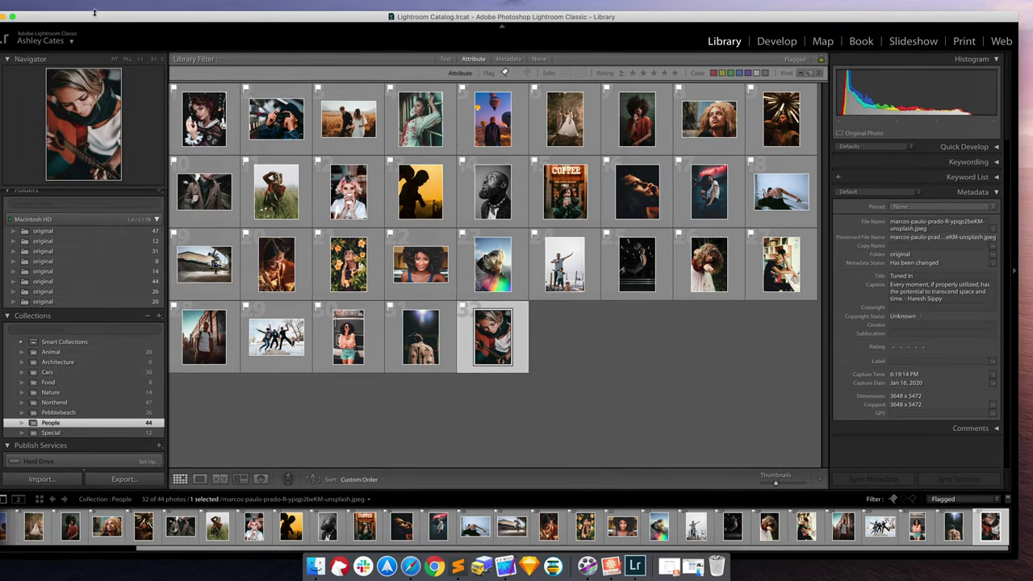
{"action": "left_click_drag", "start_coordinate": [94, 13], "coordinate": [162, 39]}
Minimize Lightroom, set the thumbnail Meta Caption to IPTC 'ObjectName' (Title), and preview
{"action": "left_click", "coordinate": [71, 38]}
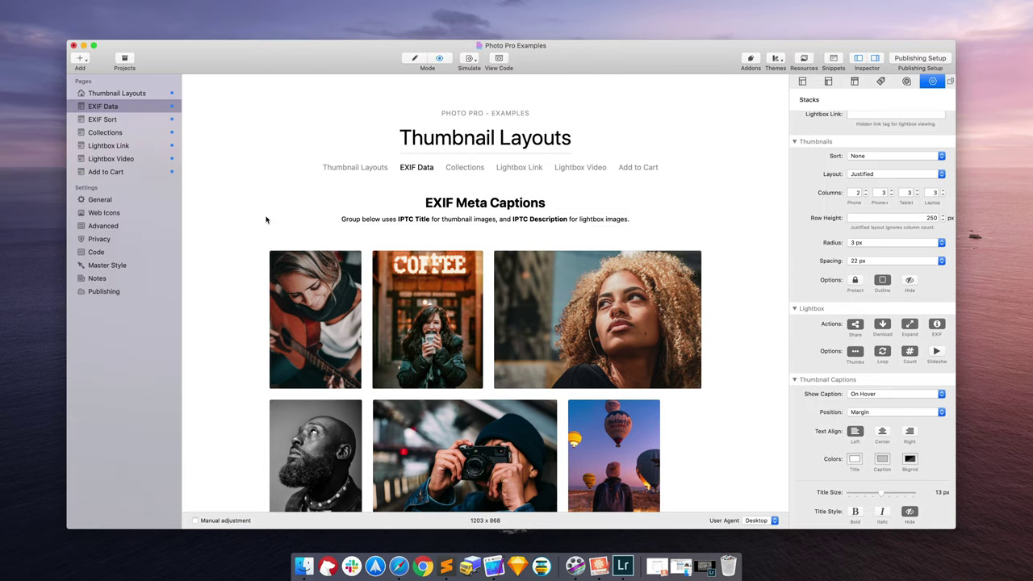
{"action": "mouse_move", "coordinate": [319, 345]}
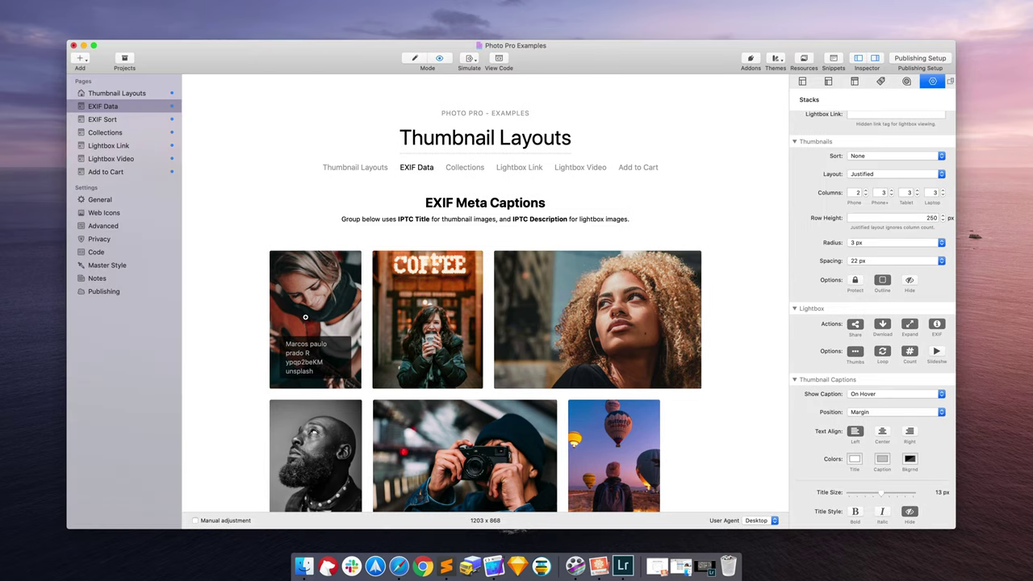
{"action": "key", "text": "super+r"}
{"action": "scroll", "coordinate": [818, 307], "scroll_direction": "down", "scroll_amount": 5}
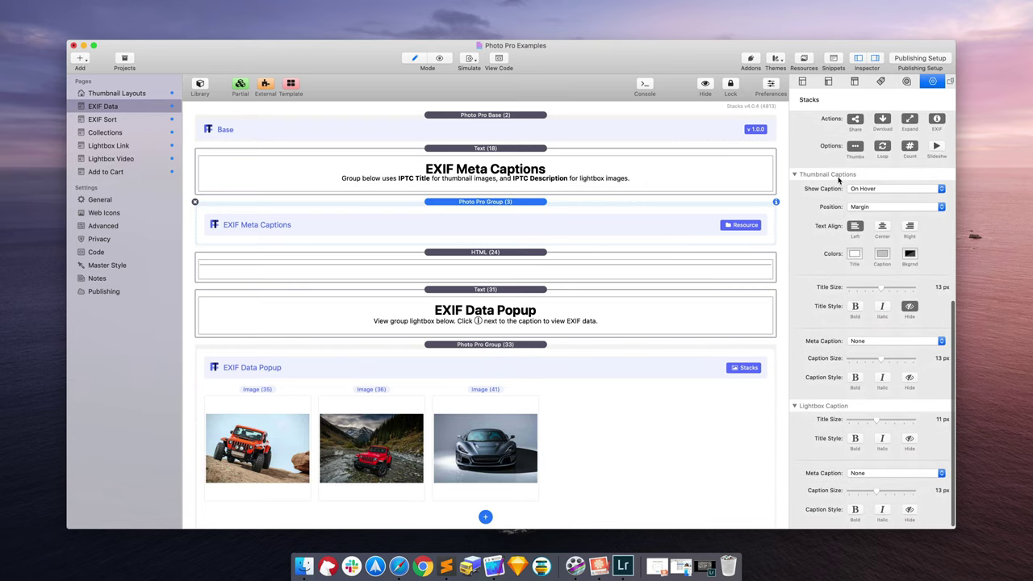
{"action": "left_click", "coordinate": [870, 342]}
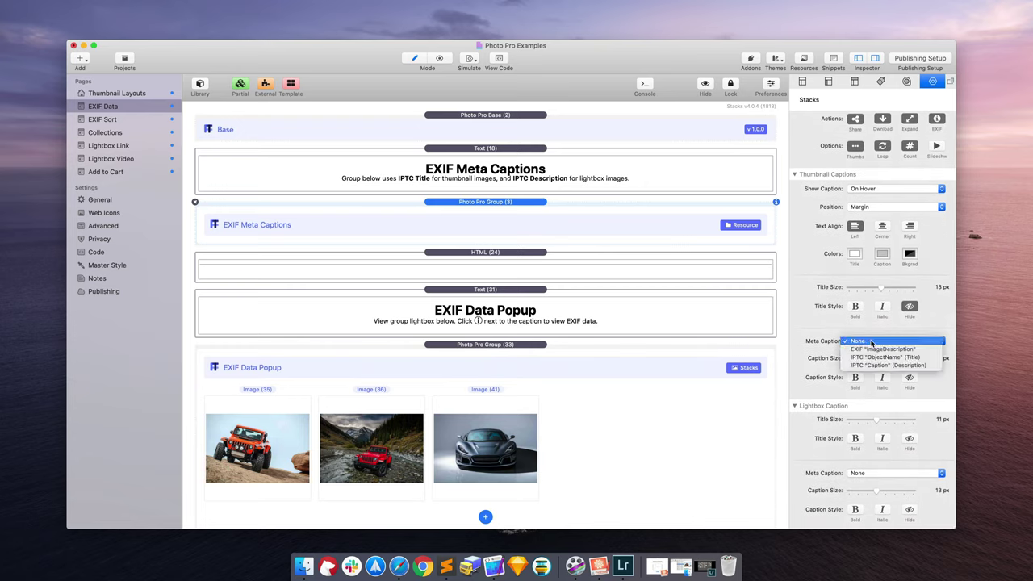
{"action": "left_click", "coordinate": [885, 357]}
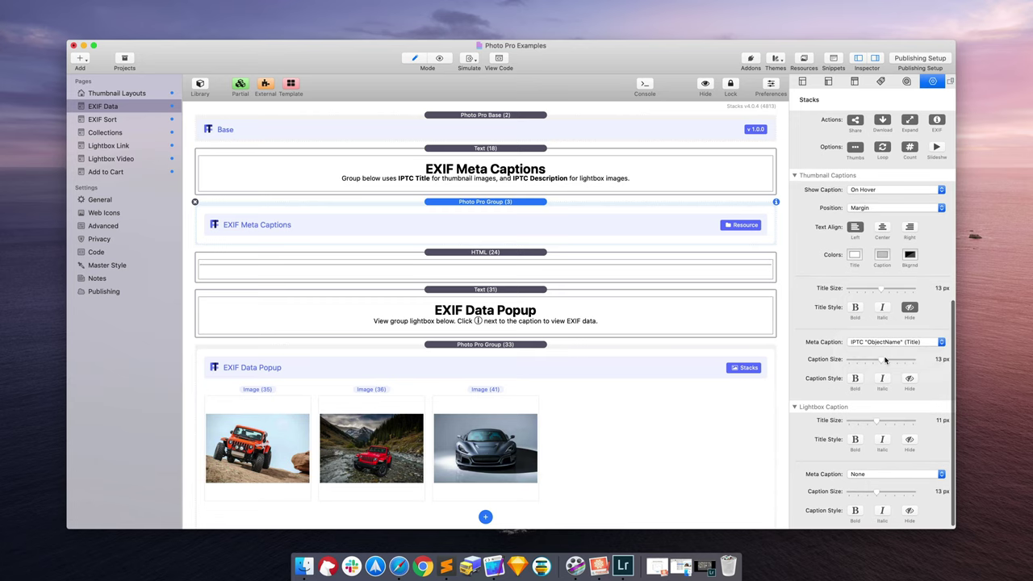
{"action": "key", "text": "super+r"}
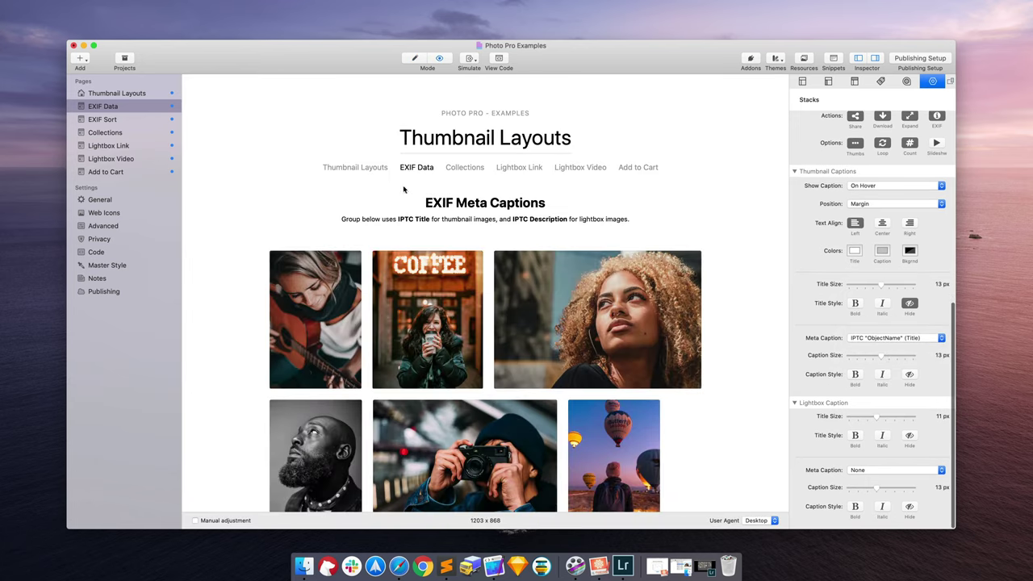
{"action": "scroll", "coordinate": [308, 309], "scroll_direction": "down", "scroll_amount": 1}
{"action": "scroll", "coordinate": [307, 308], "scroll_direction": "up", "scroll_amount": 1}
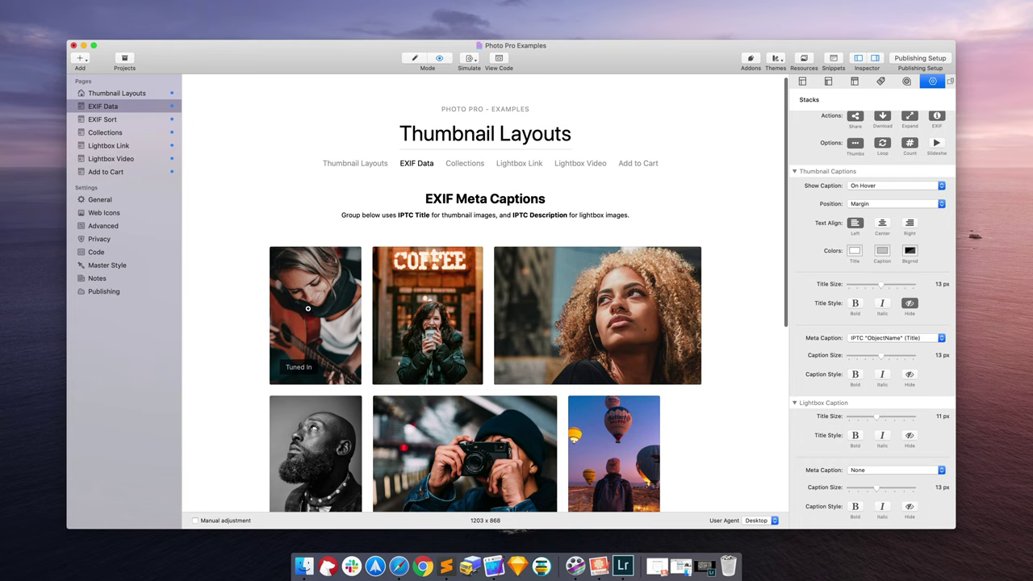
{"action": "left_click", "coordinate": [708, 574]}
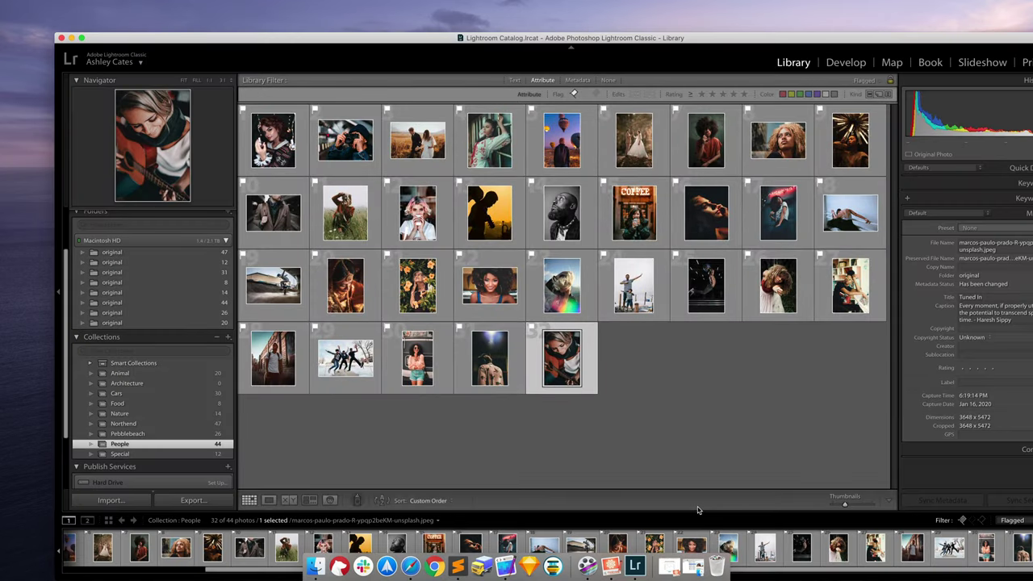
{"action": "left_click_drag", "start_coordinate": [794, 39], "coordinate": [583, 24]}
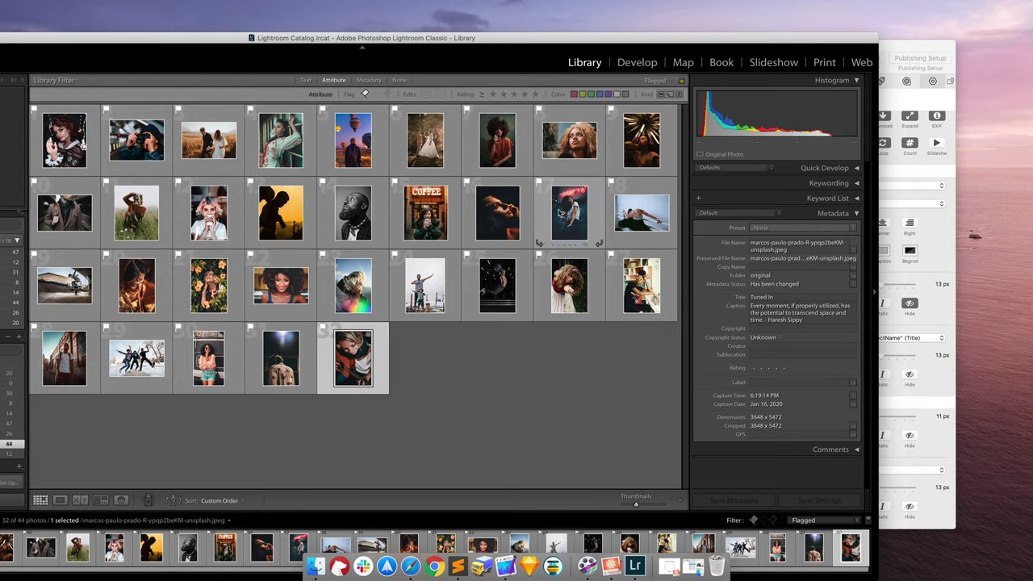
{"action": "left_click", "coordinate": [769, 299]}
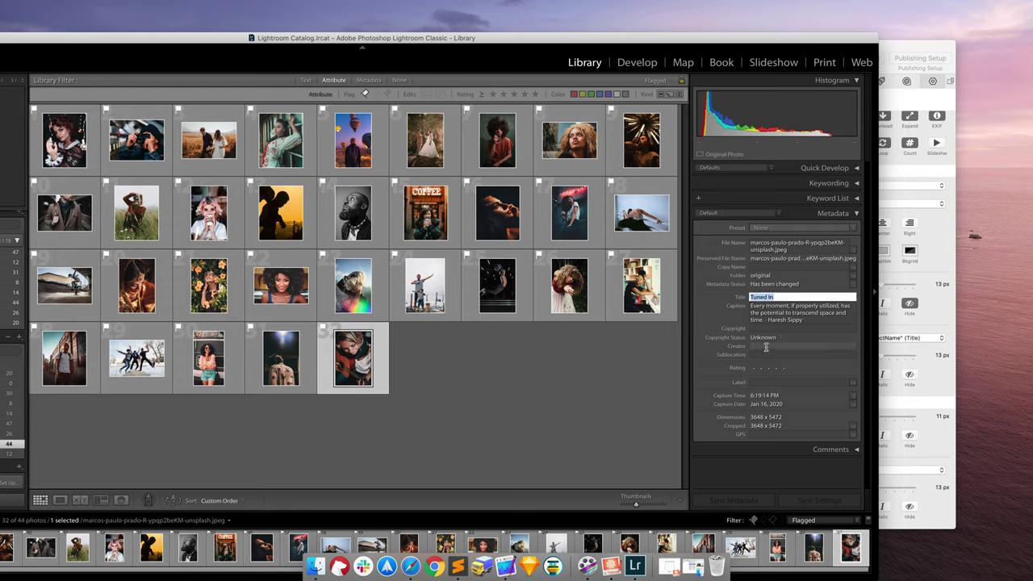
{"action": "key", "text": "Tab"}
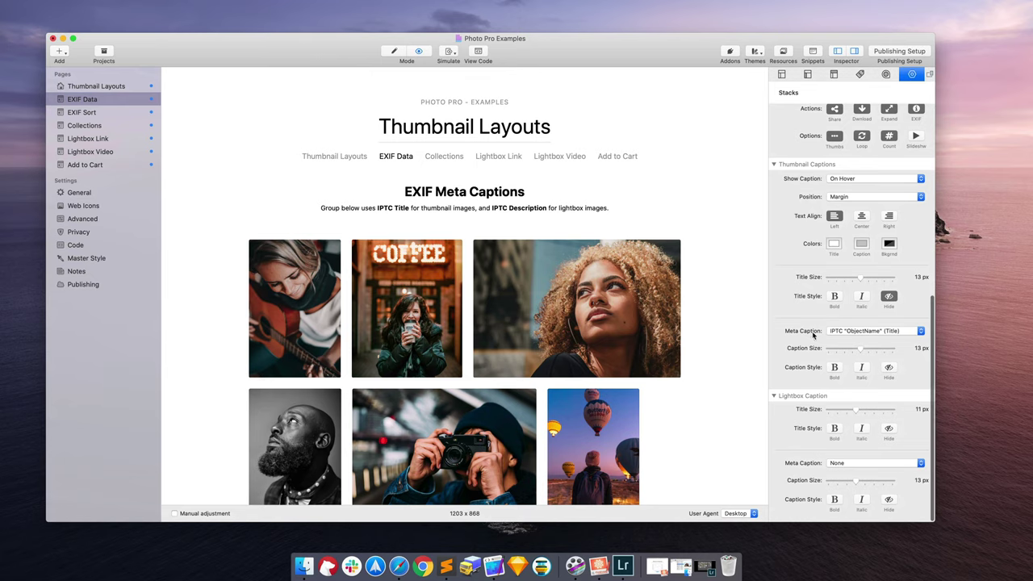
Set the thumbnail Meta Caption to IPTC 'Caption' (Description)
{"action": "left_click", "coordinate": [838, 333]}
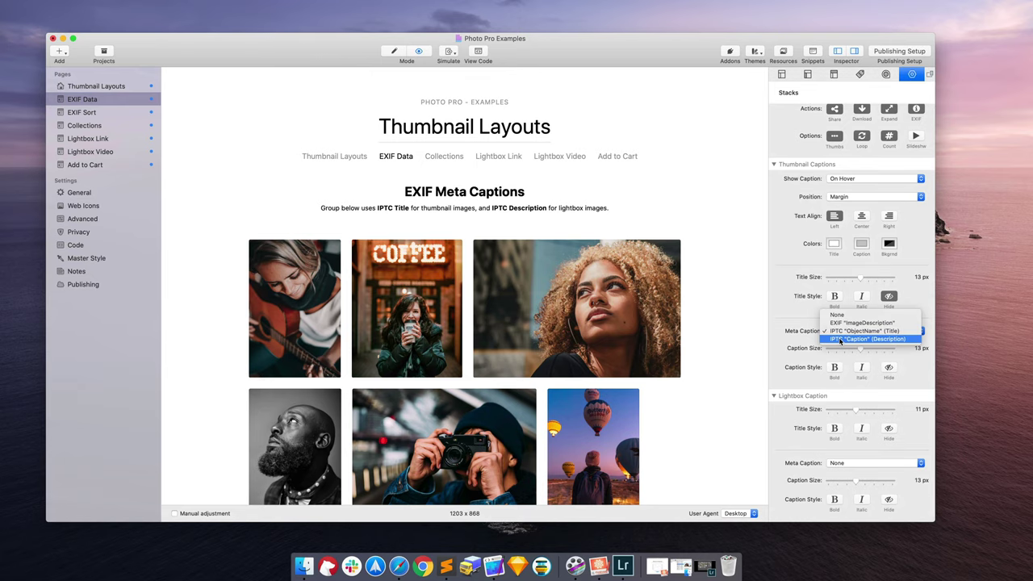
{"action": "left_click", "coordinate": [839, 340]}
{"action": "mouse_move", "coordinate": [289, 303]}
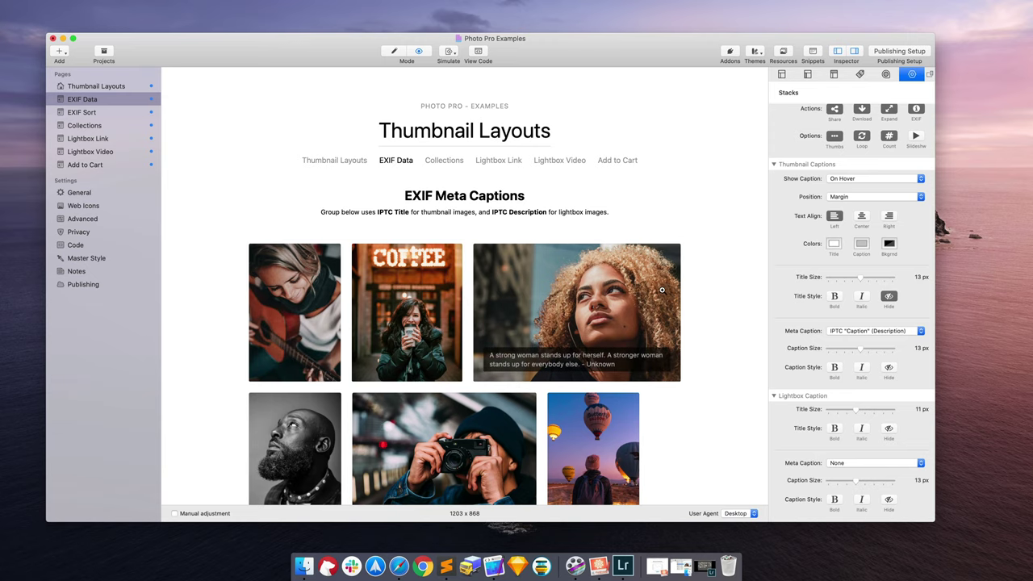
Open the guitar photo in the lightbox to check it, then close it
{"action": "scroll", "coordinate": [480, 276], "scroll_direction": "down", "scroll_amount": 3}
{"action": "left_click", "coordinate": [322, 185]}
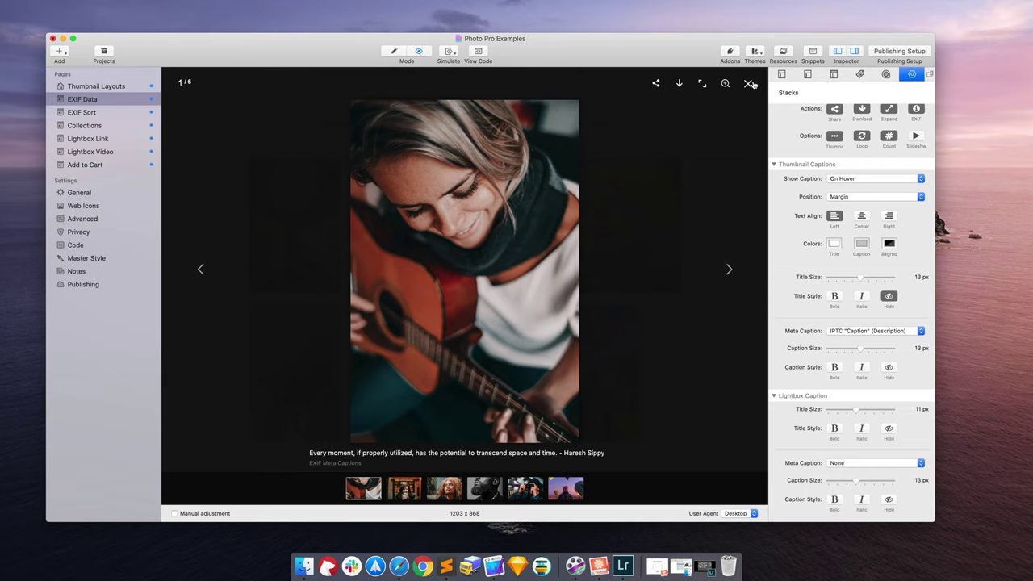
{"action": "left_click", "coordinate": [747, 83]}
Set the lightbox Meta Caption to IPTC 'Caption' (Description)
{"action": "scroll", "coordinate": [863, 394], "scroll_direction": "down", "scroll_amount": 1}
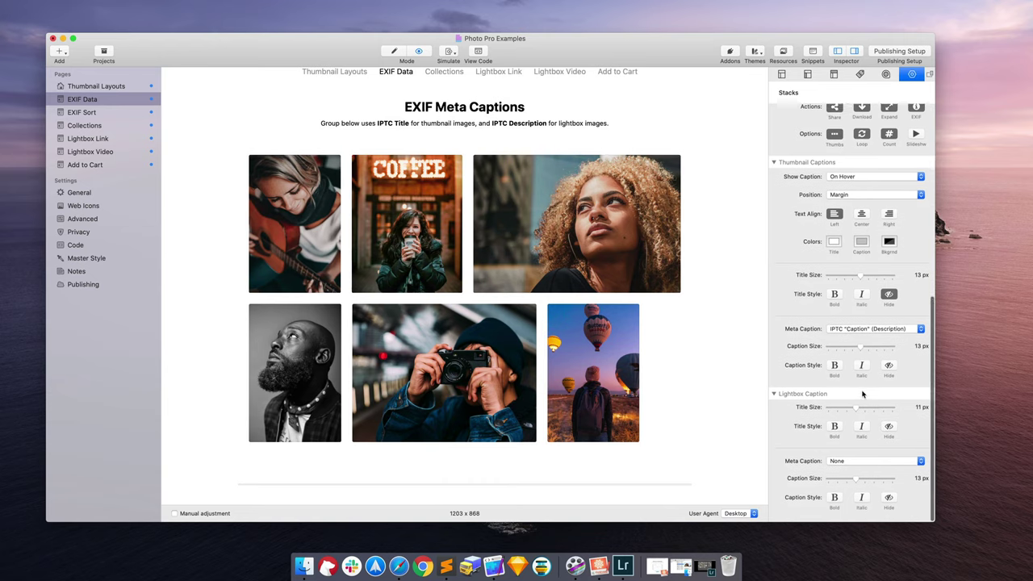
{"action": "scroll", "coordinate": [862, 394], "scroll_direction": "up", "scroll_amount": 1}
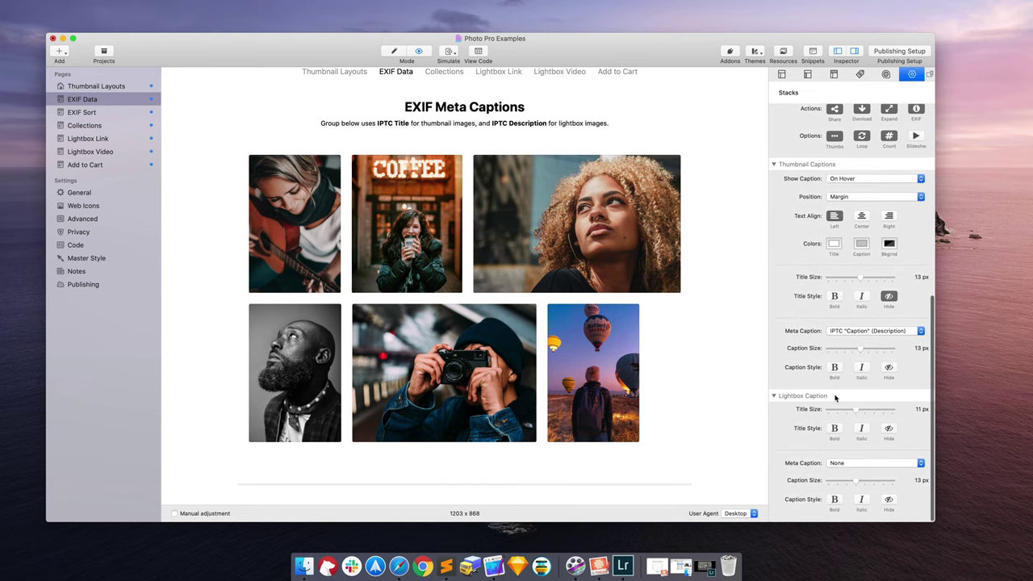
{"action": "scroll", "coordinate": [847, 465], "scroll_direction": "up", "scroll_amount": 1}
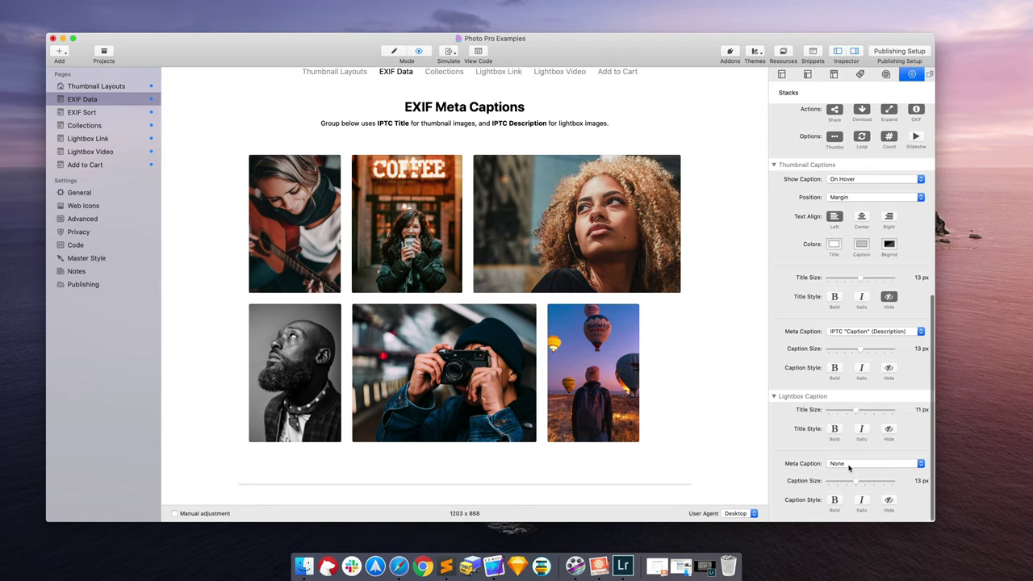
{"action": "left_click", "coordinate": [846, 464]}
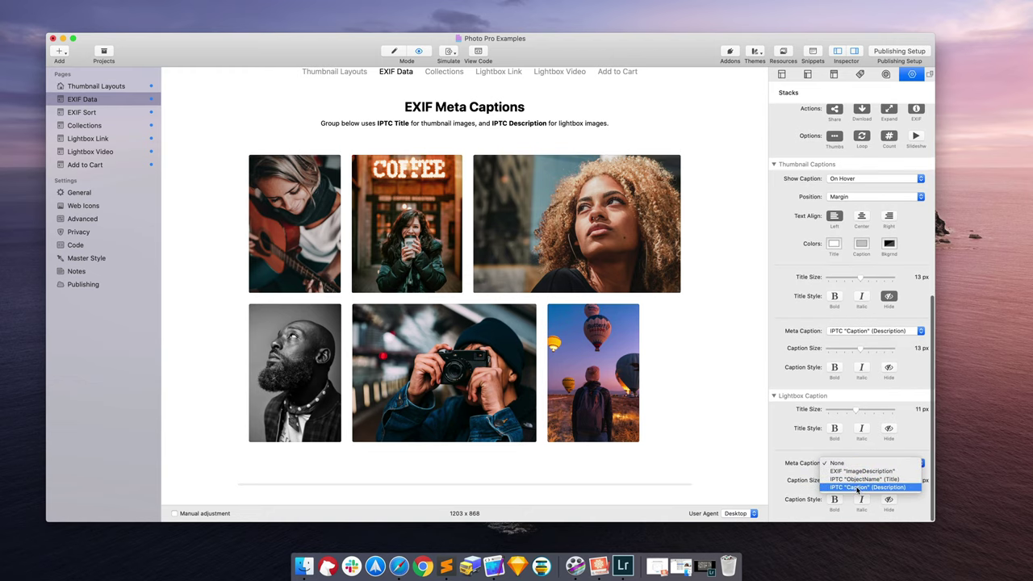
{"action": "left_click", "coordinate": [860, 488]}
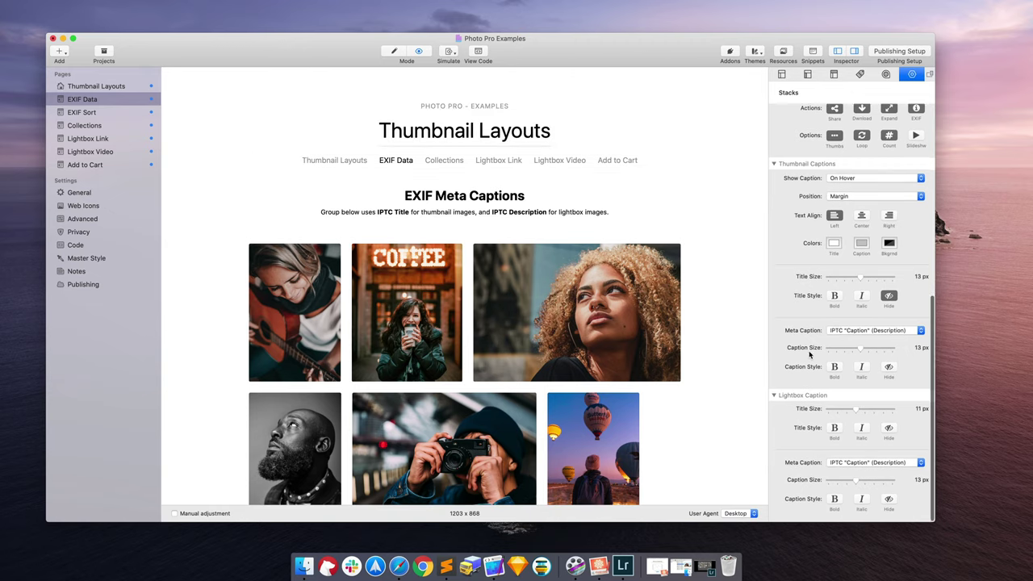
Switch the thumbnail Meta Caption back to IPTC 'ObjectName' (Title)
{"action": "scroll", "coordinate": [849, 345], "scroll_direction": "up", "scroll_amount": 1}
{"action": "left_click", "coordinate": [849, 340]}
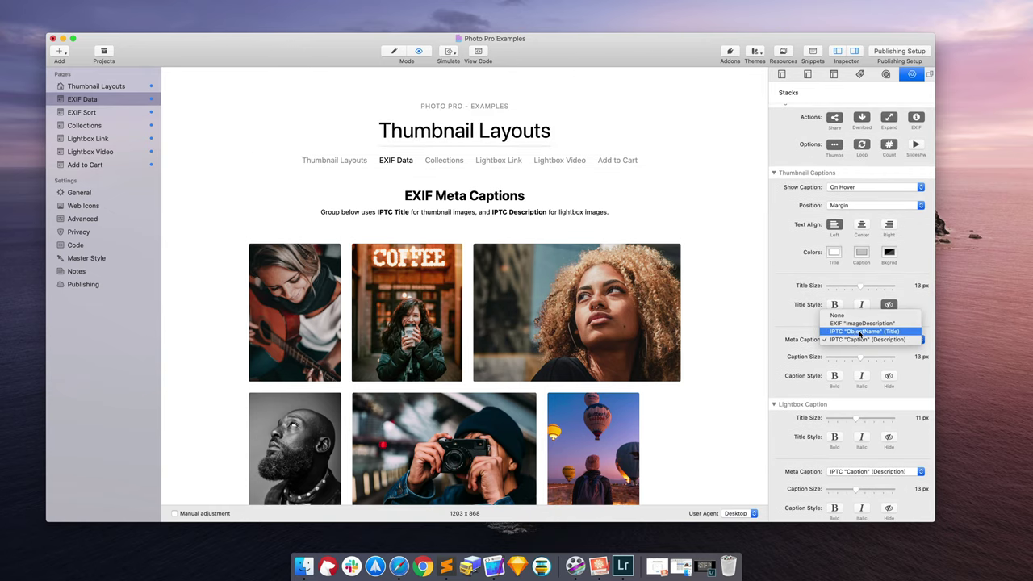
{"action": "left_click", "coordinate": [868, 332]}
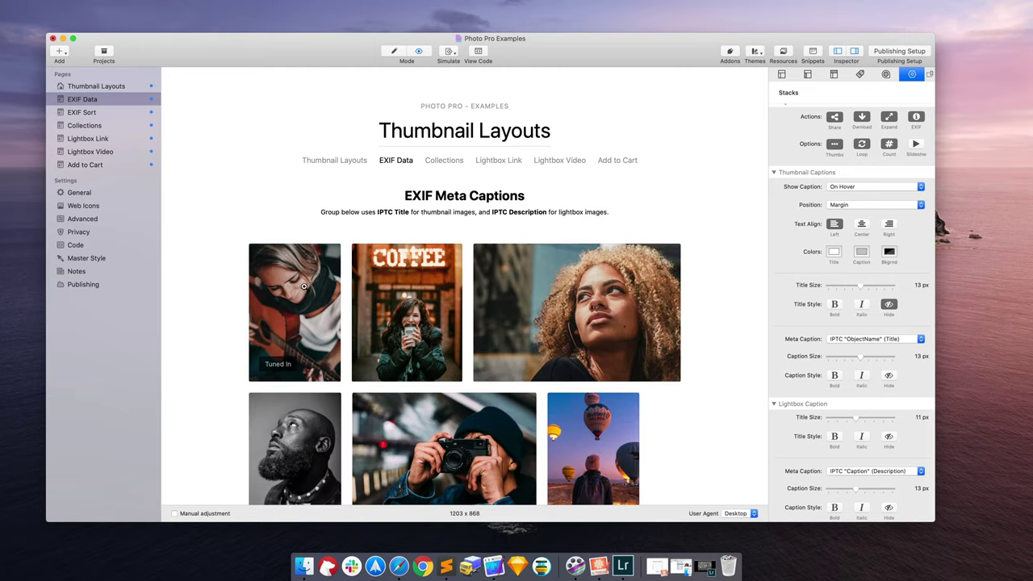
Open the guitar photo in the lightbox to see its quote caption, then close it
{"action": "left_click", "coordinate": [305, 287]}
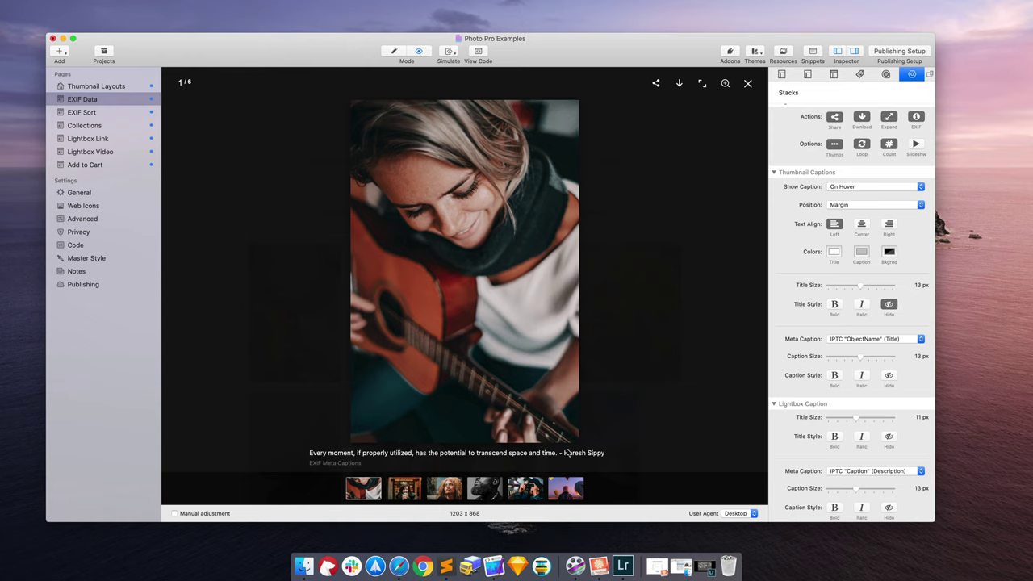
{"action": "left_click", "coordinate": [669, 424]}
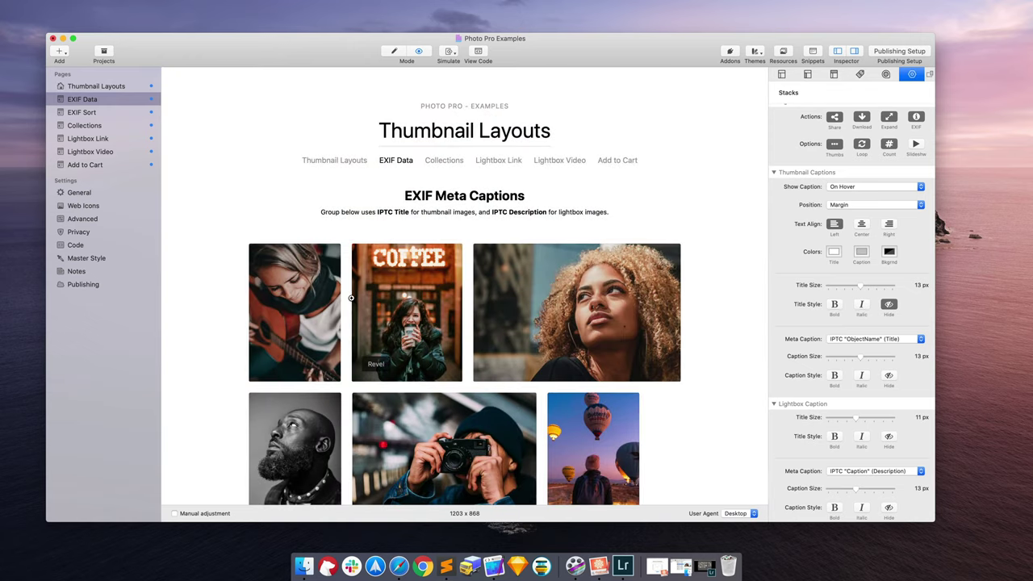
{"action": "scroll", "coordinate": [611, 304], "scroll_direction": "down", "scroll_amount": 4}
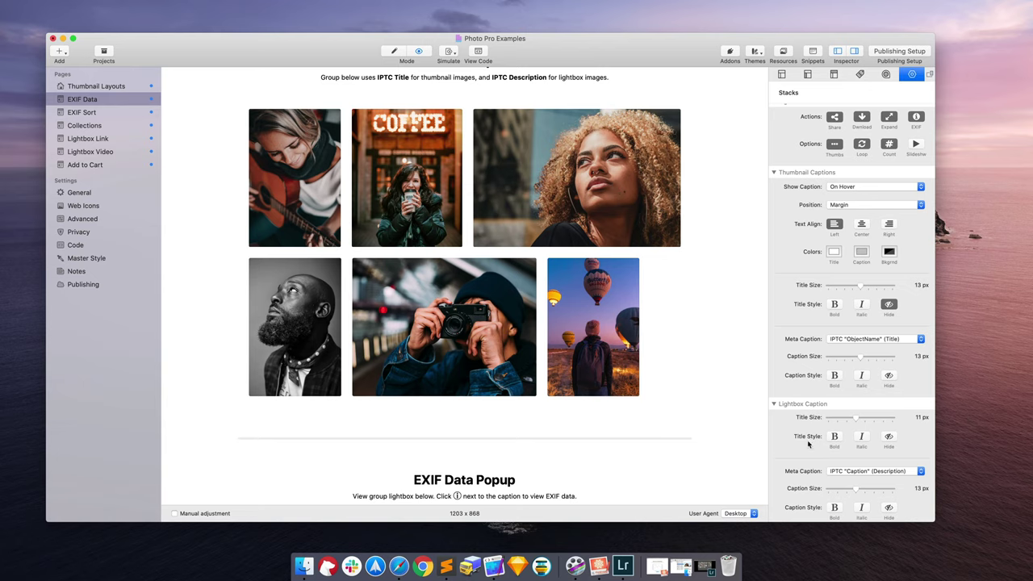
{"action": "left_click", "coordinate": [704, 565]}
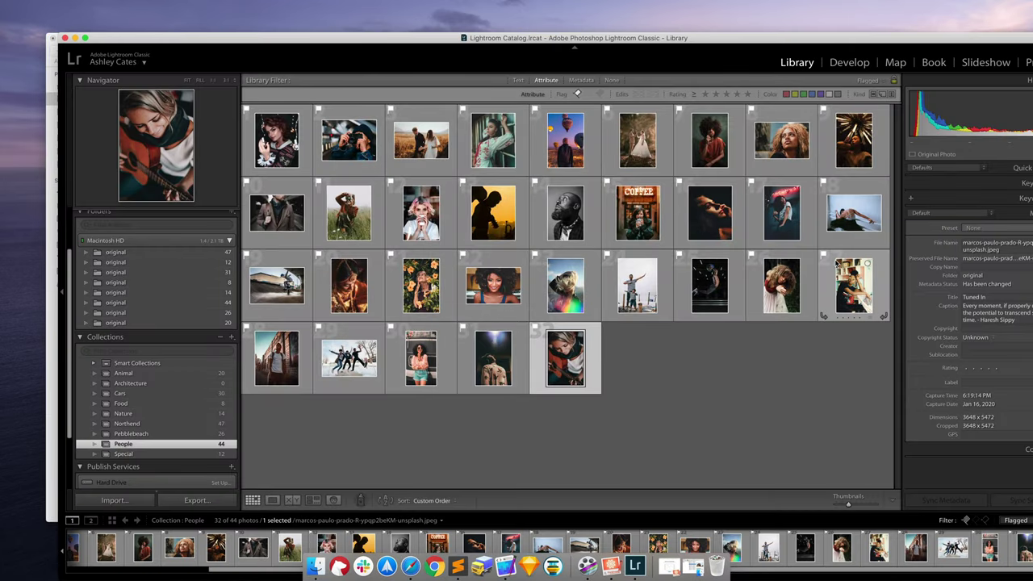
{"action": "left_click_drag", "start_coordinate": [672, 39], "coordinate": [602, 39]}
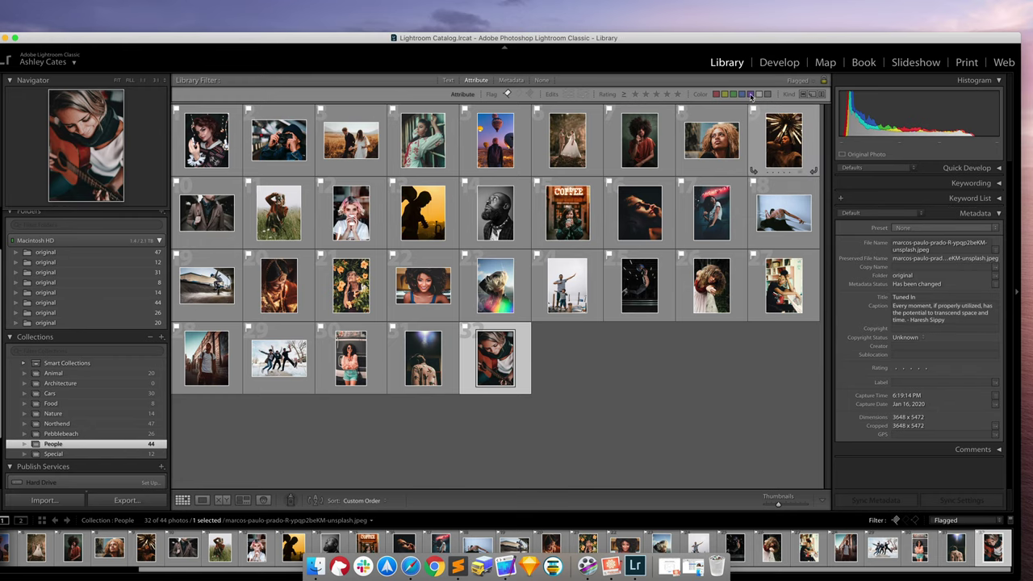
{"action": "left_click_drag", "start_coordinate": [720, 38], "coordinate": [733, 31]}
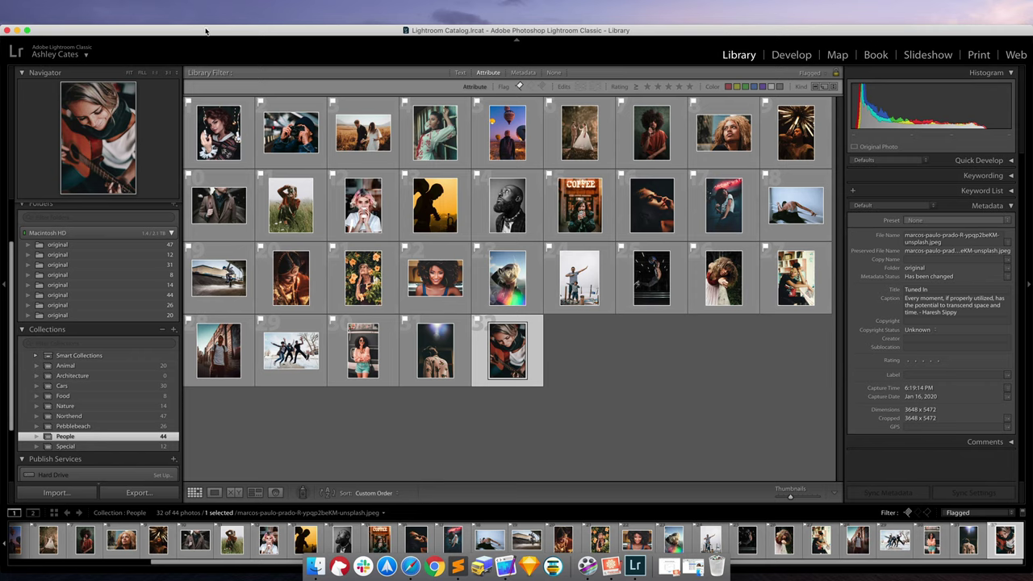
{"action": "left_click", "coordinate": [17, 31]}
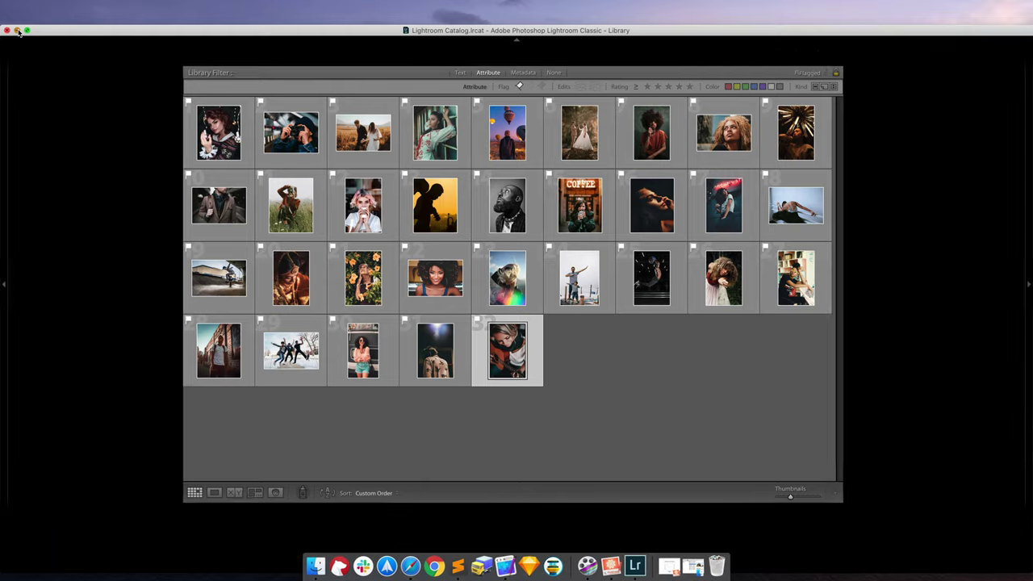
{"action": "scroll", "coordinate": [604, 167], "scroll_direction": "up", "scroll_amount": 2}
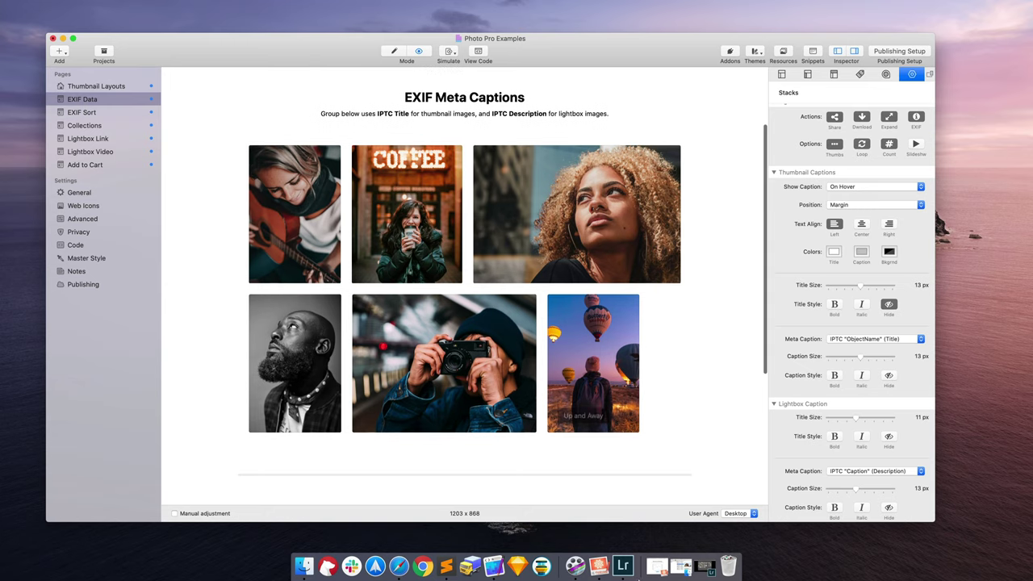
{"action": "left_click", "coordinate": [702, 567]}
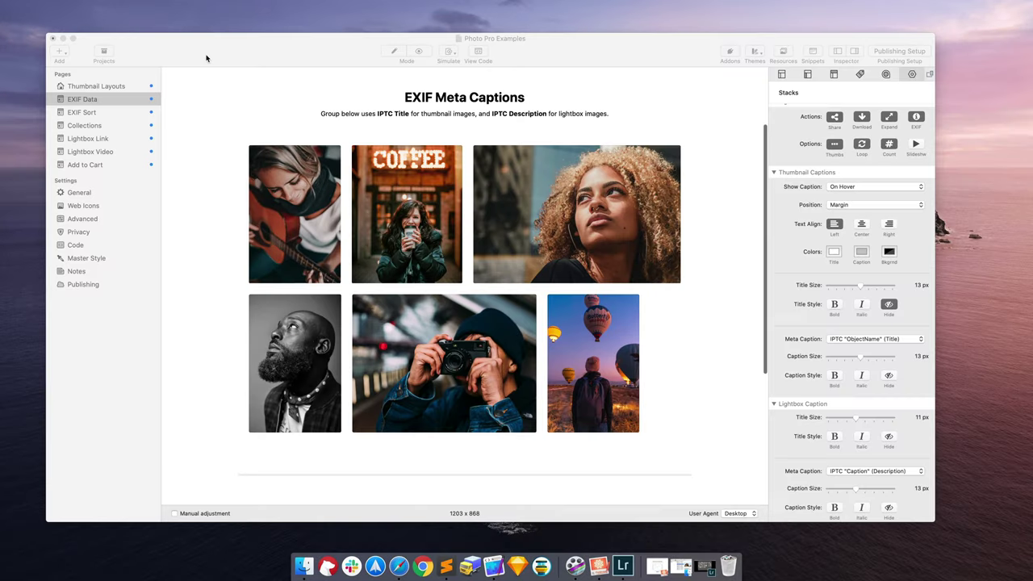
{"action": "left_click", "coordinate": [206, 58]}
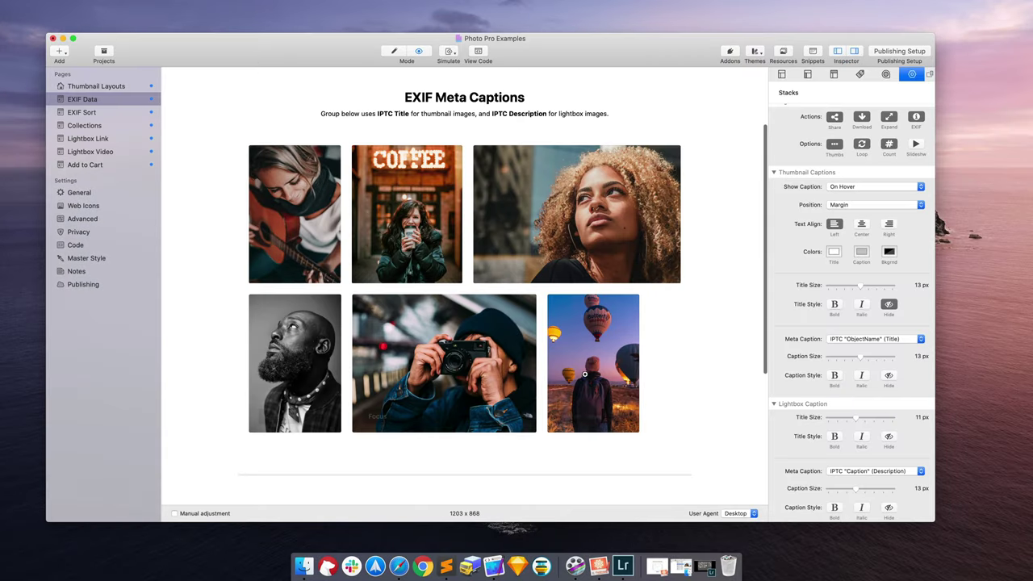
Open the Photo Pro Group's Thumbnails Sort popup, currently set to None
{"action": "mouse_move", "coordinate": [587, 374]}
{"action": "scroll", "coordinate": [597, 373], "scroll_direction": "down", "scroll_amount": 1}
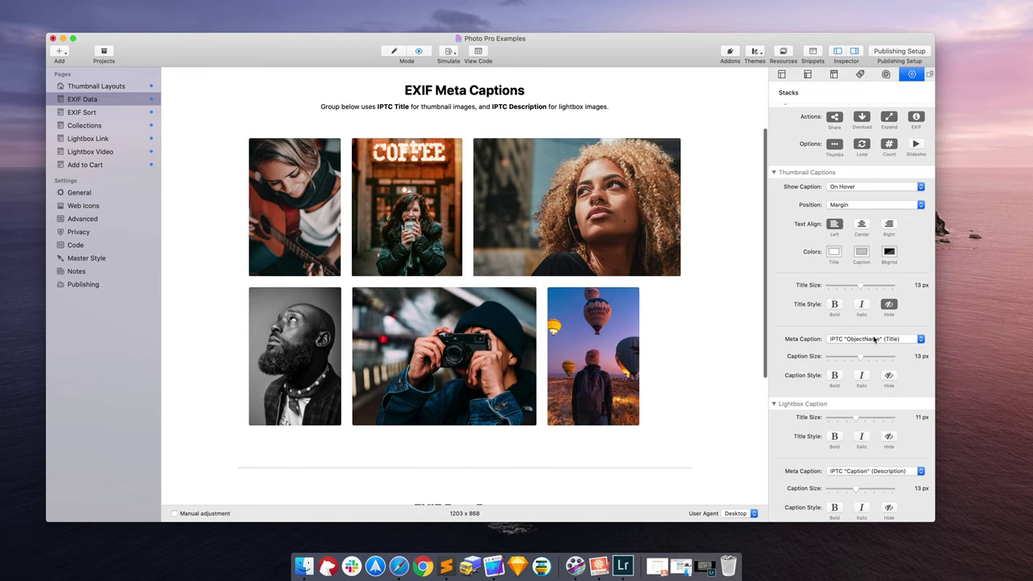
{"action": "scroll", "coordinate": [867, 346], "scroll_direction": "down", "scroll_amount": 1}
{"action": "scroll", "coordinate": [867, 345], "scroll_direction": "up", "scroll_amount": 8}
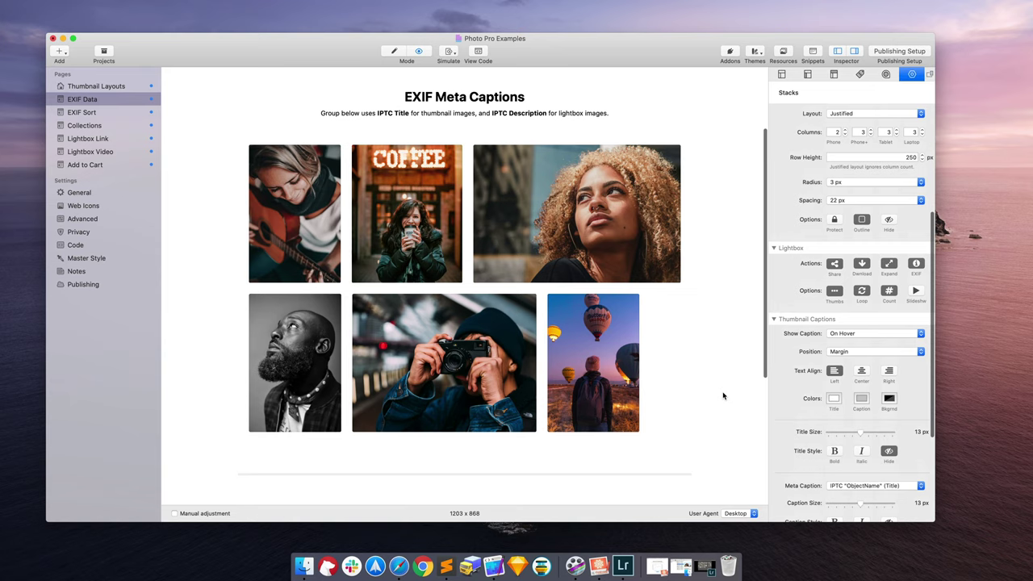
{"action": "scroll", "coordinate": [723, 396], "scroll_direction": "up", "scroll_amount": 2}
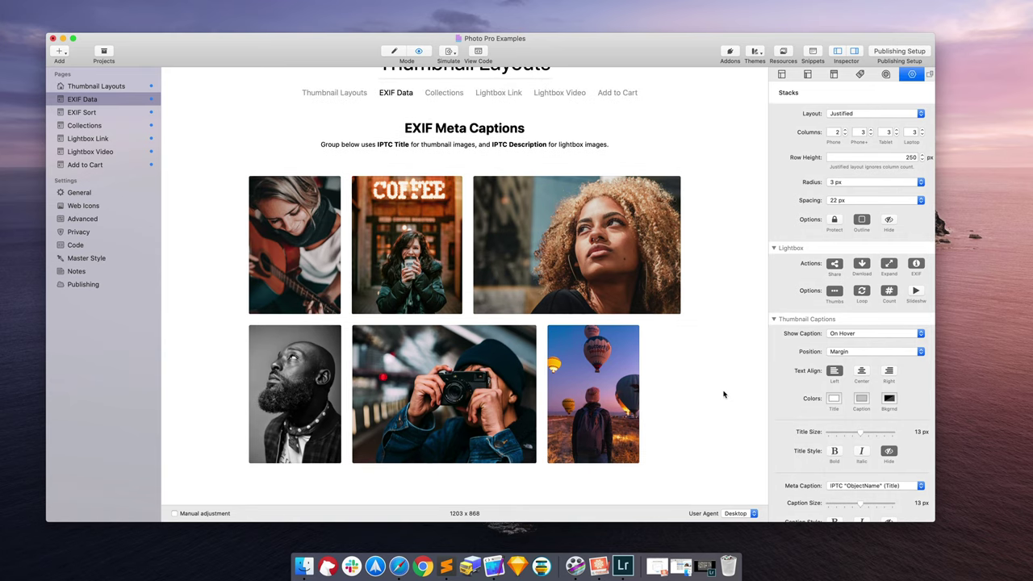
{"action": "mouse_move", "coordinate": [603, 392]}
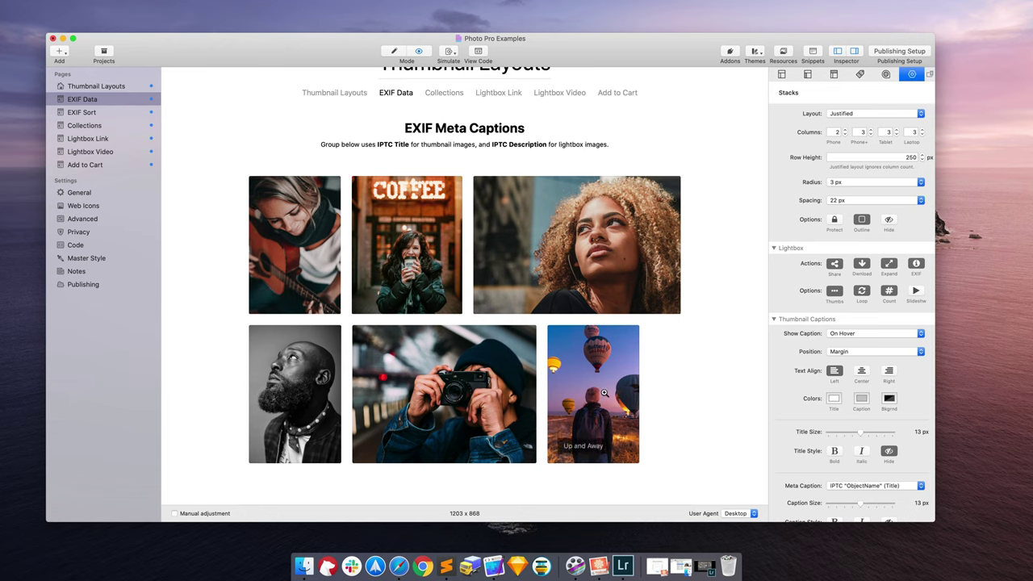
{"action": "scroll", "coordinate": [811, 352], "scroll_direction": "up", "scroll_amount": 5}
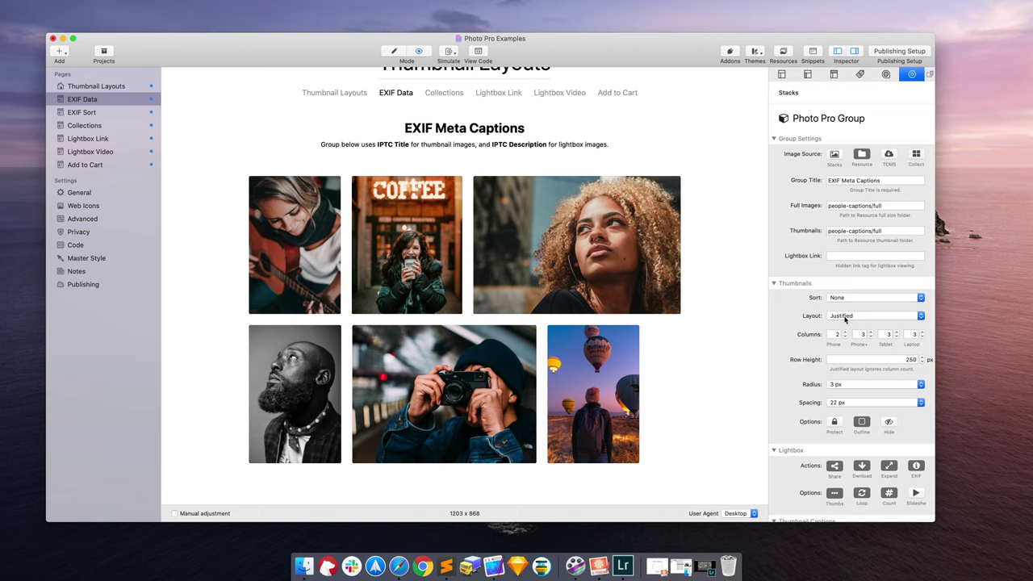
{"action": "left_click", "coordinate": [845, 298]}
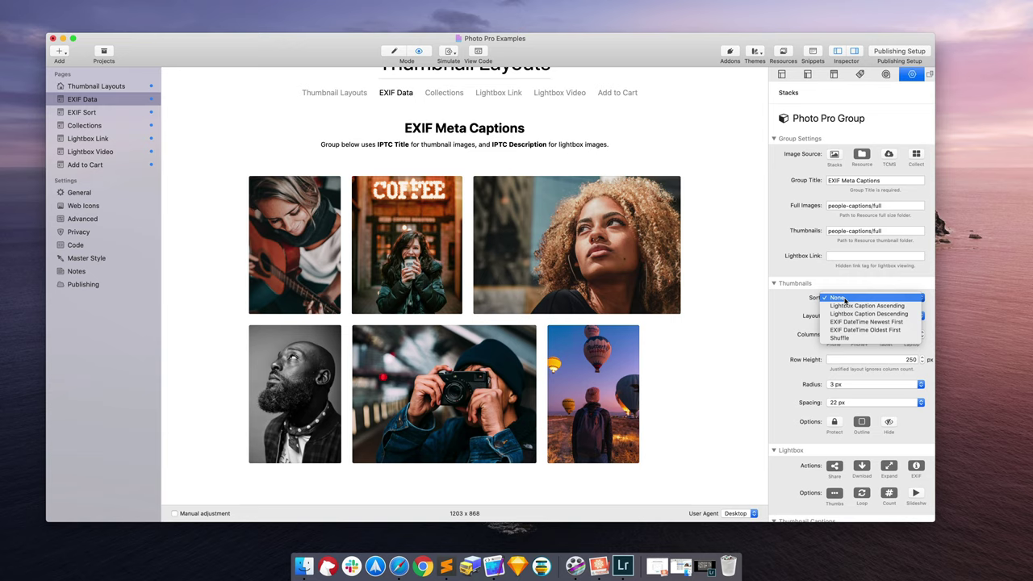
Leave Sort unchanged and set the lightbox Meta Caption to IPTC 'ObjectName' (Title)
{"action": "left_click", "coordinate": [868, 313]}
{"action": "scroll", "coordinate": [851, 403], "scroll_direction": "down", "scroll_amount": 10}
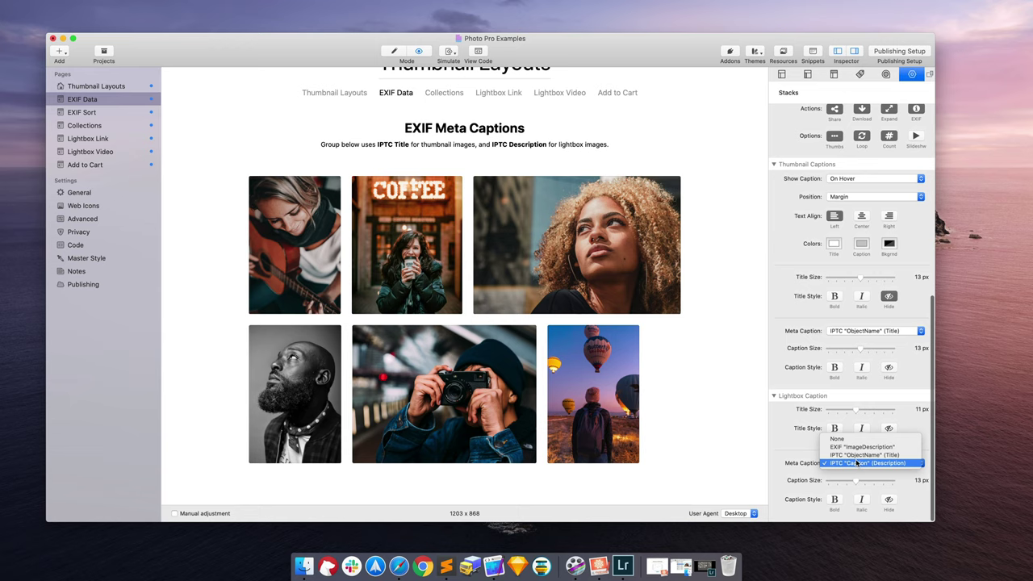
{"action": "left_click", "coordinate": [839, 454]}
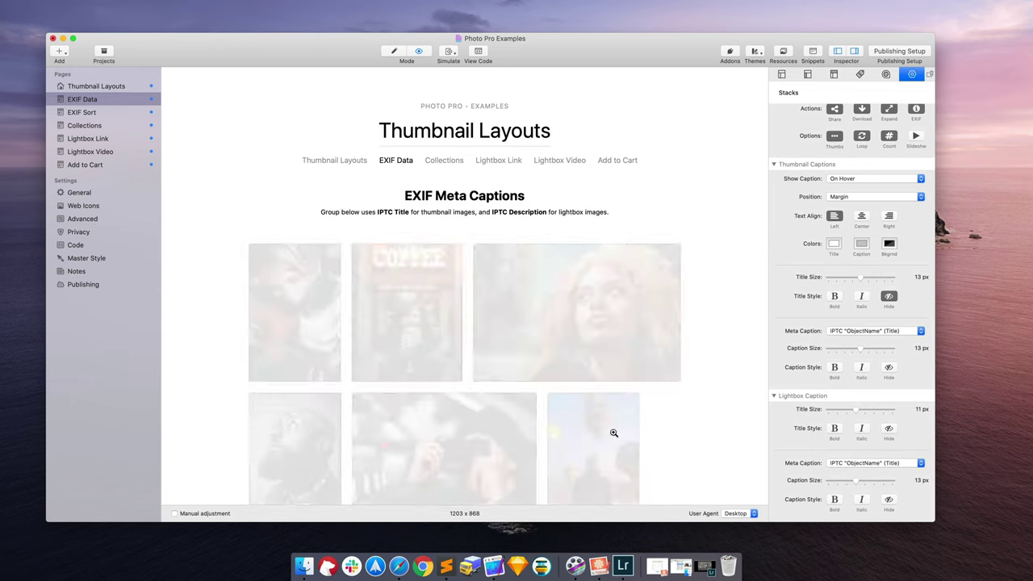
{"action": "scroll", "coordinate": [640, 447], "scroll_direction": "down", "scroll_amount": 3}
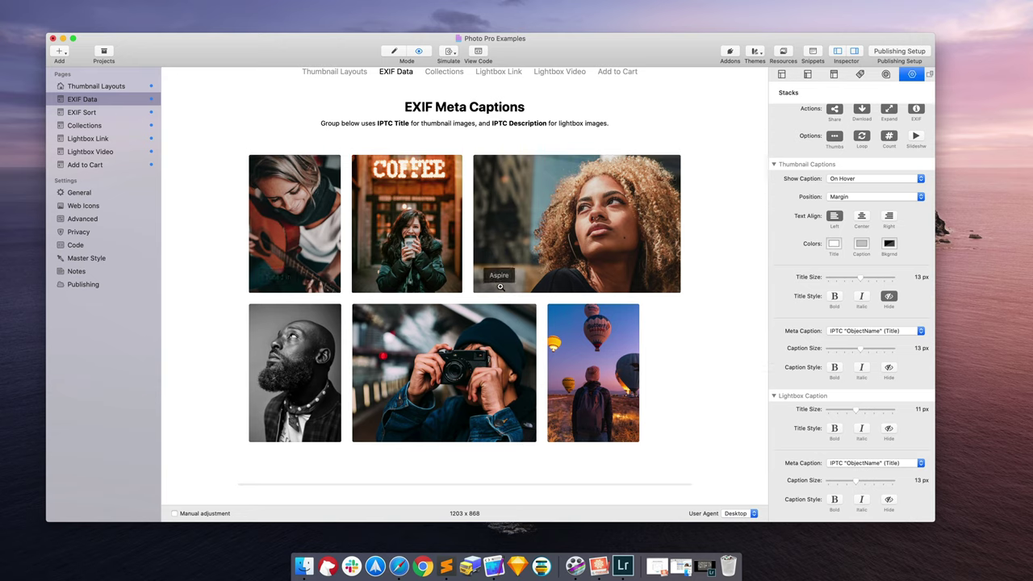
{"action": "scroll", "coordinate": [818, 307], "scroll_direction": "up", "scroll_amount": 10}
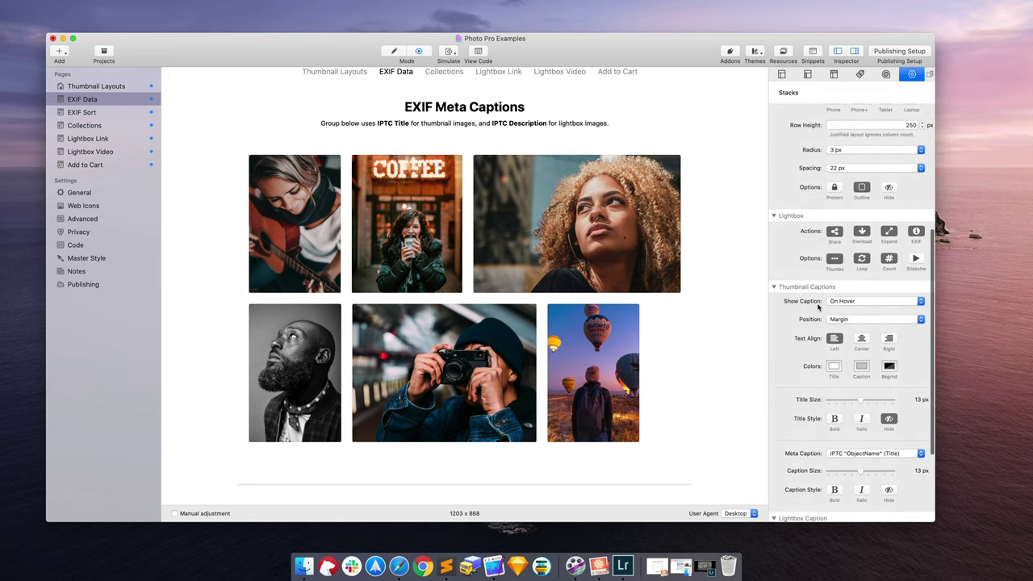
Sort the EXIF Meta Captions thumbnails by Lightbox Caption Ascending and check the new order
{"action": "left_click", "coordinate": [839, 299]}
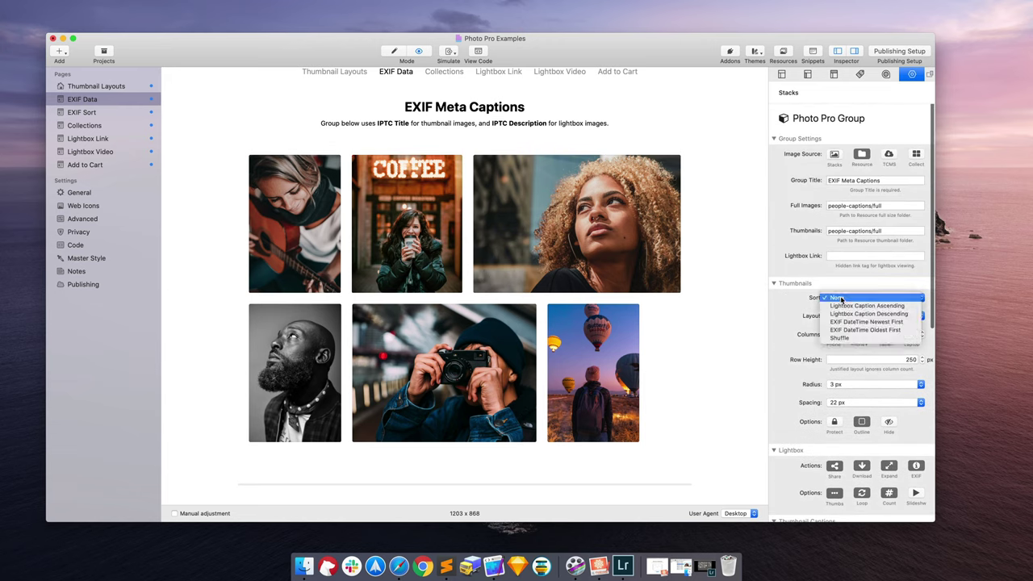
{"action": "left_click", "coordinate": [842, 306]}
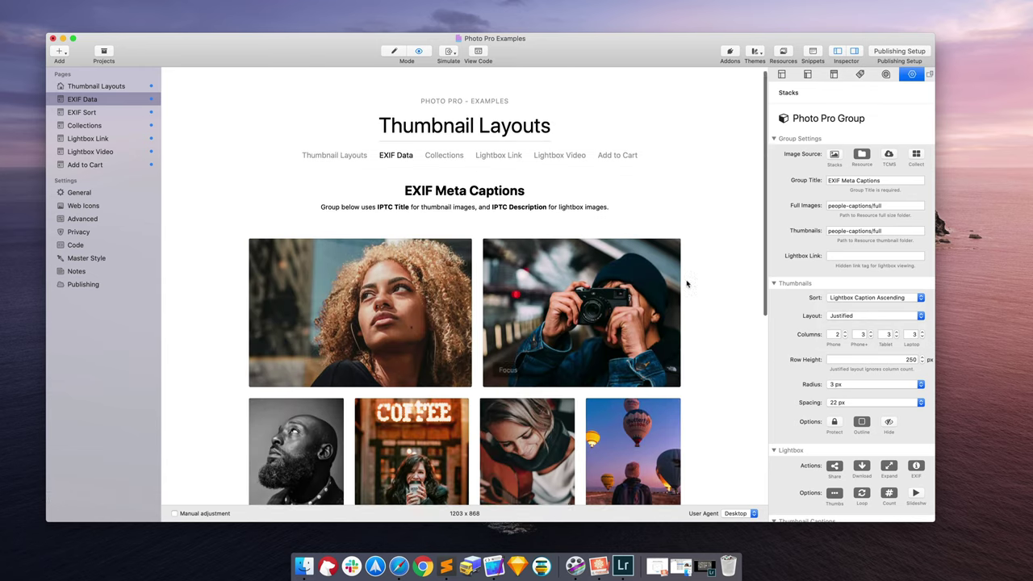
{"action": "scroll", "coordinate": [685, 284], "scroll_direction": "down", "scroll_amount": 4}
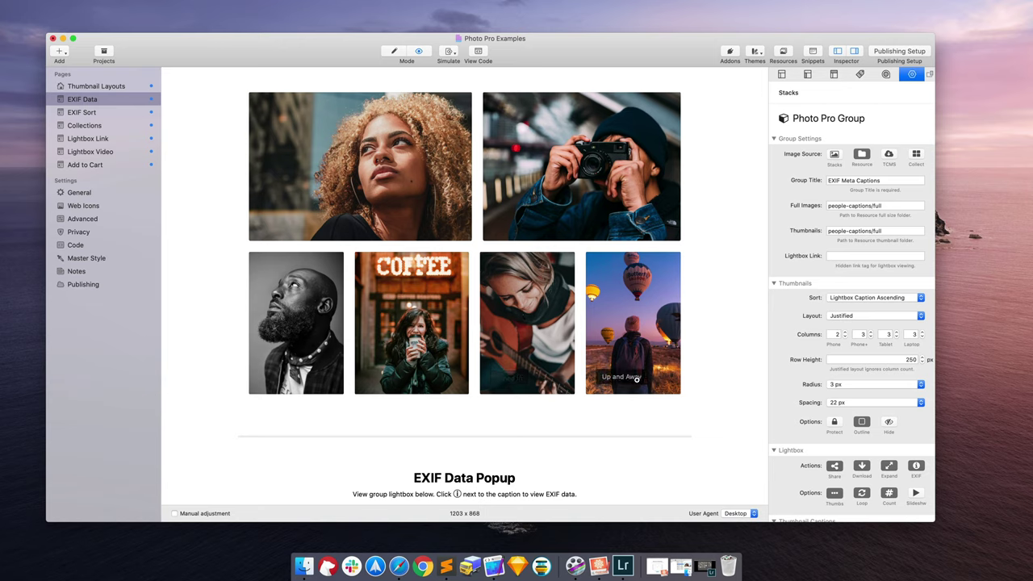
{"action": "left_click", "coordinate": [838, 299]}
Switch the sort to Lightbox Caption Descending, keeping IPTC Title as the lightbox caption
{"action": "left_click", "coordinate": [844, 305]}
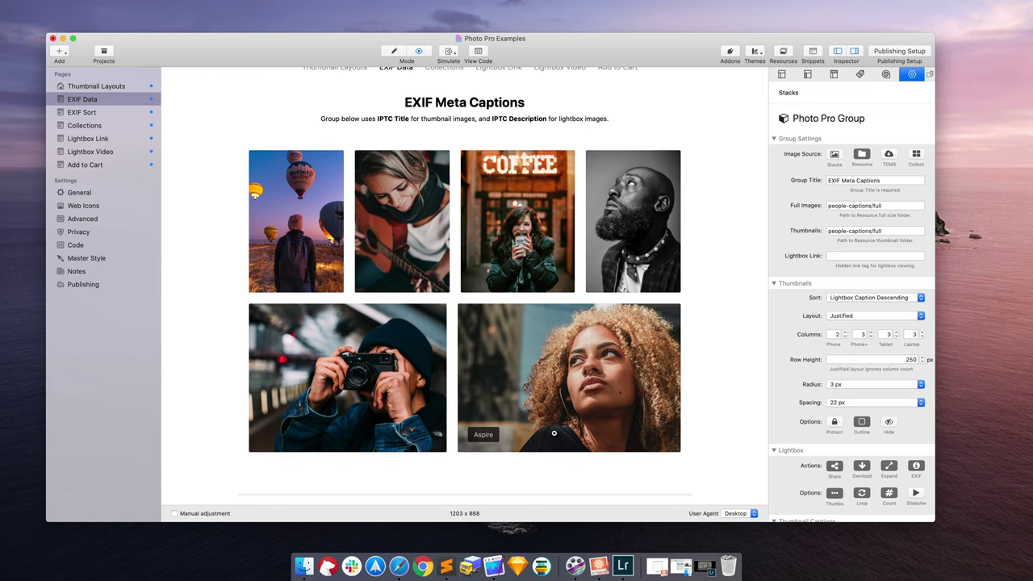
{"action": "scroll", "coordinate": [846, 465], "scroll_direction": "down", "scroll_amount": 10}
{"action": "left_click", "coordinate": [846, 466]}
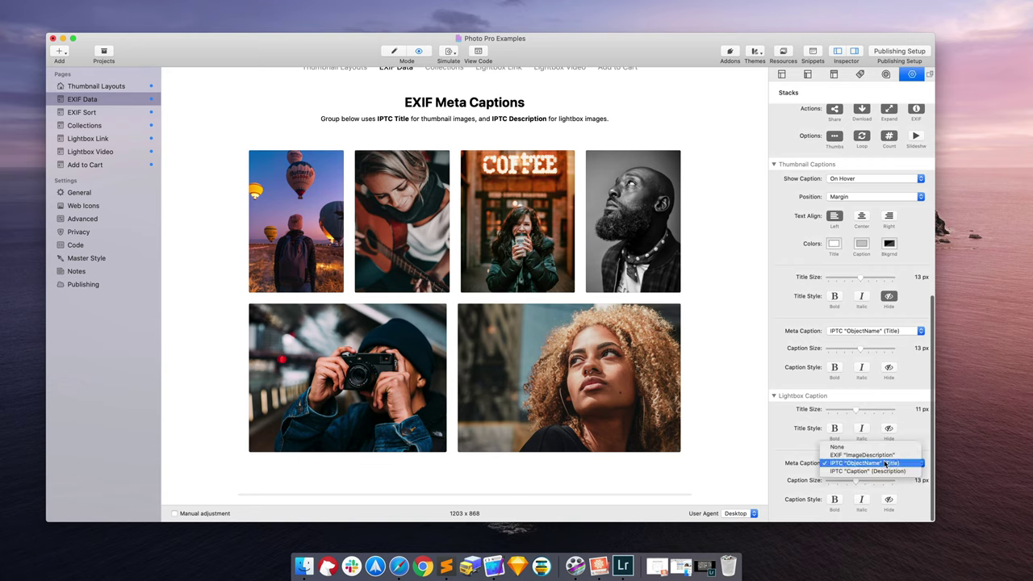
{"action": "left_click", "coordinate": [882, 463]}
{"action": "left_click", "coordinate": [884, 465]}
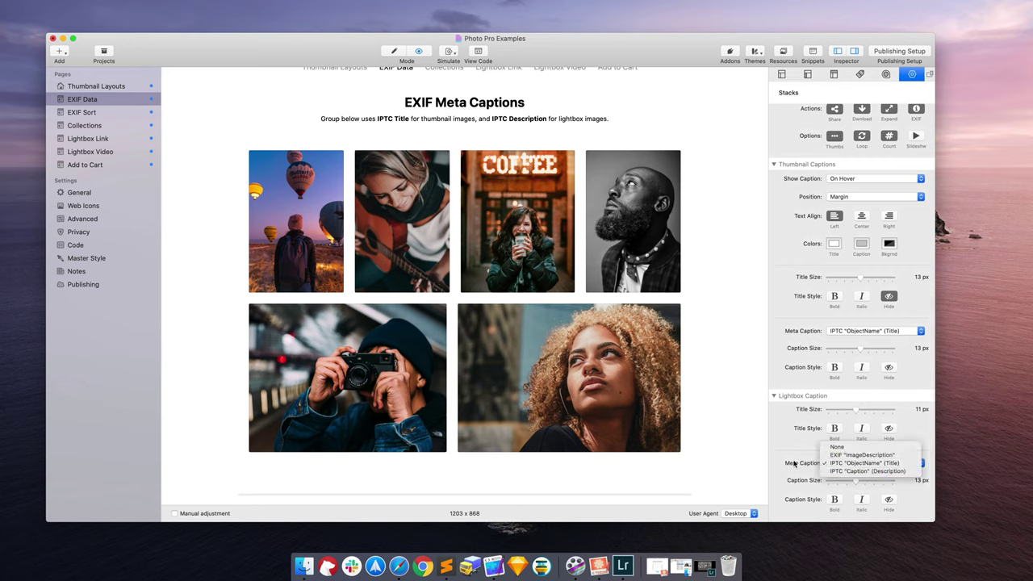
{"action": "left_click", "coordinate": [883, 469]}
Review the Thumbnails Sort choices and leave them unchanged
{"action": "scroll", "coordinate": [820, 359], "scroll_direction": "up", "scroll_amount": 10}
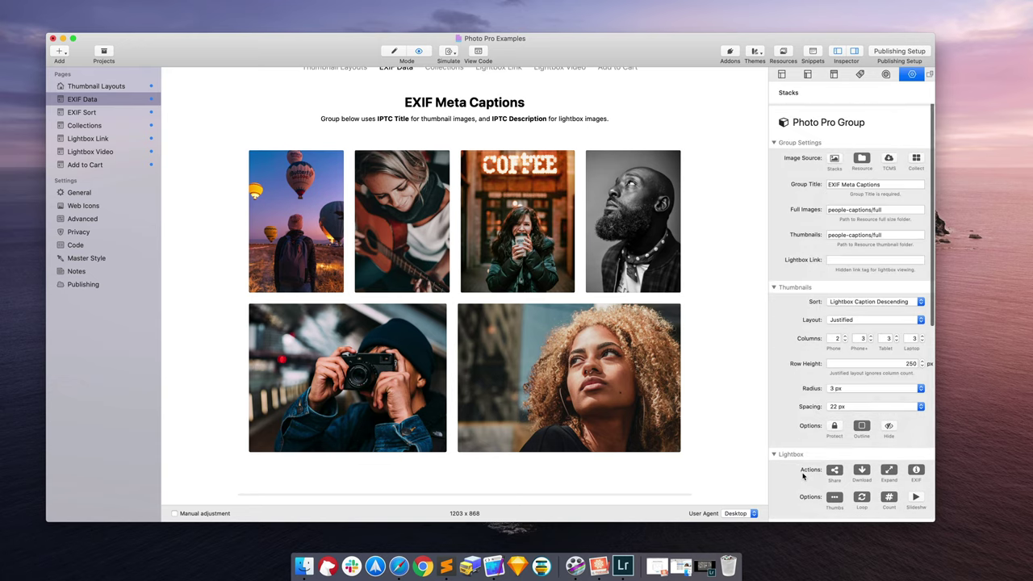
{"action": "left_click", "coordinate": [867, 298]}
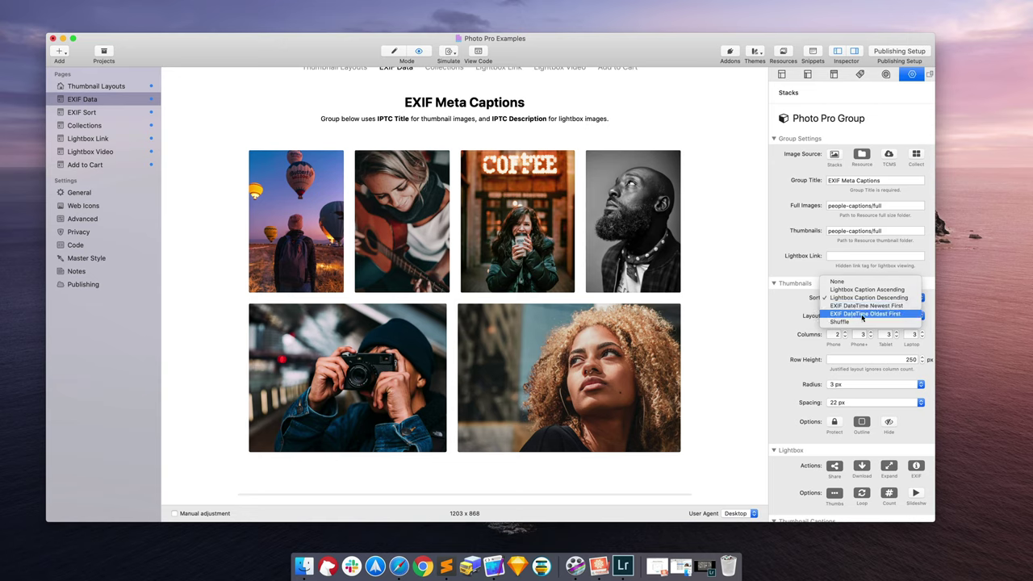
{"action": "left_click", "coordinate": [733, 273]}
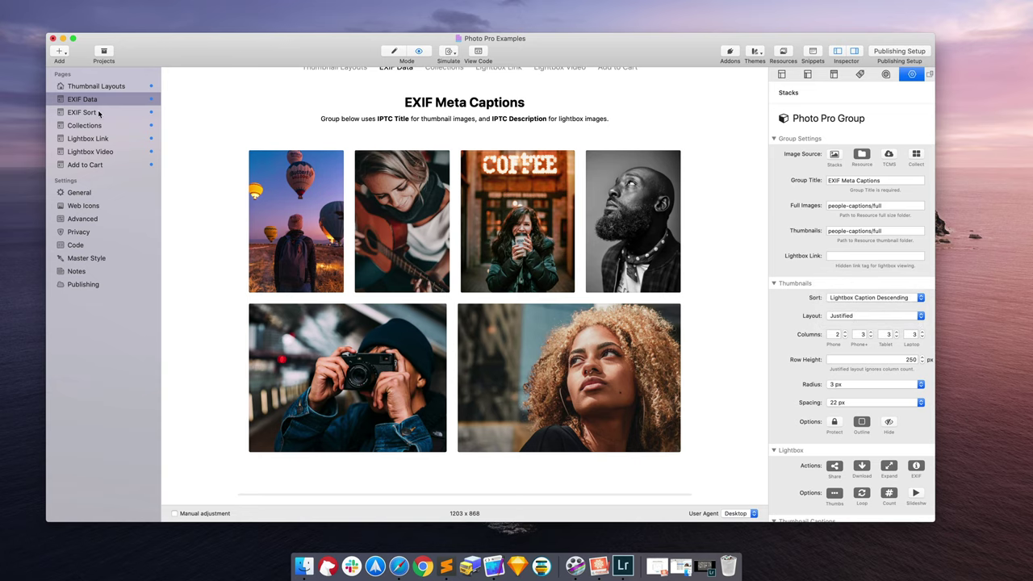
Go to the EXIF Sort page and browse the whole EXIF DateTime Sort photo grid
{"action": "left_click", "coordinate": [81, 112]}
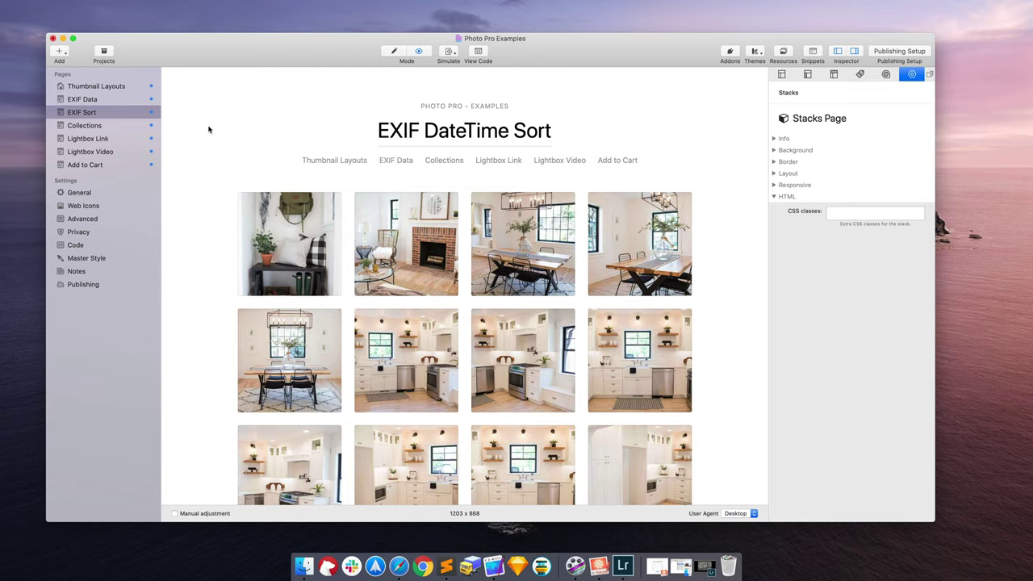
{"action": "scroll", "coordinate": [209, 129], "scroll_direction": "down", "scroll_amount": 1}
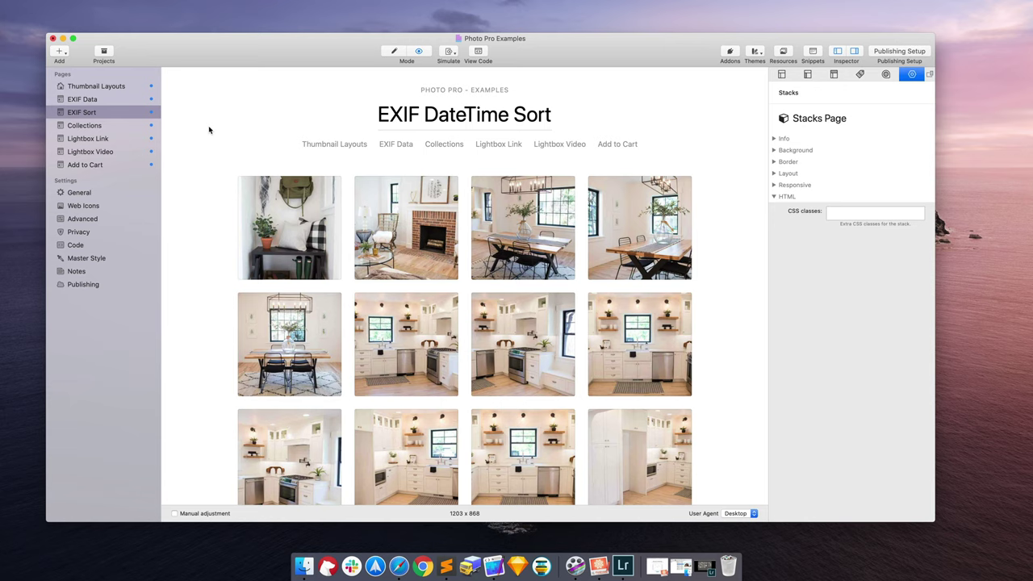
{"action": "scroll", "coordinate": [209, 130], "scroll_direction": "down", "scroll_amount": 2}
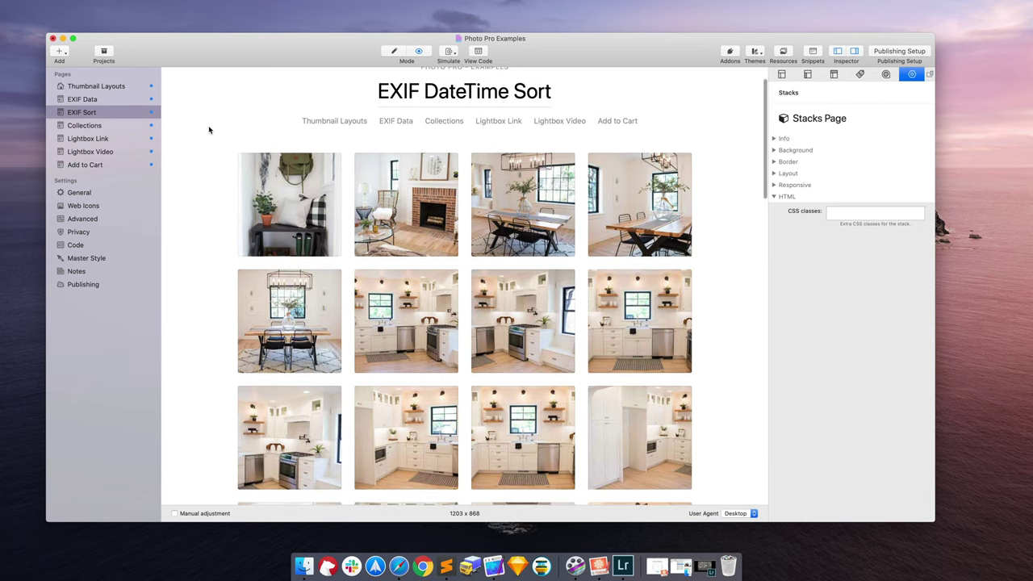
{"action": "scroll", "coordinate": [209, 130], "scroll_direction": "up", "scroll_amount": 3}
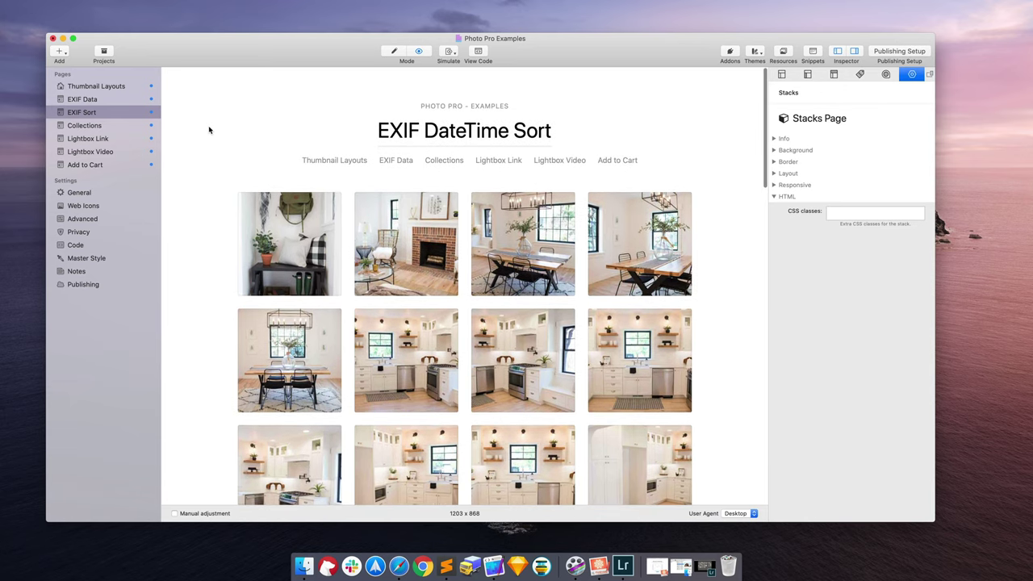
{"action": "scroll", "coordinate": [209, 130], "scroll_direction": "up", "scroll_amount": 1}
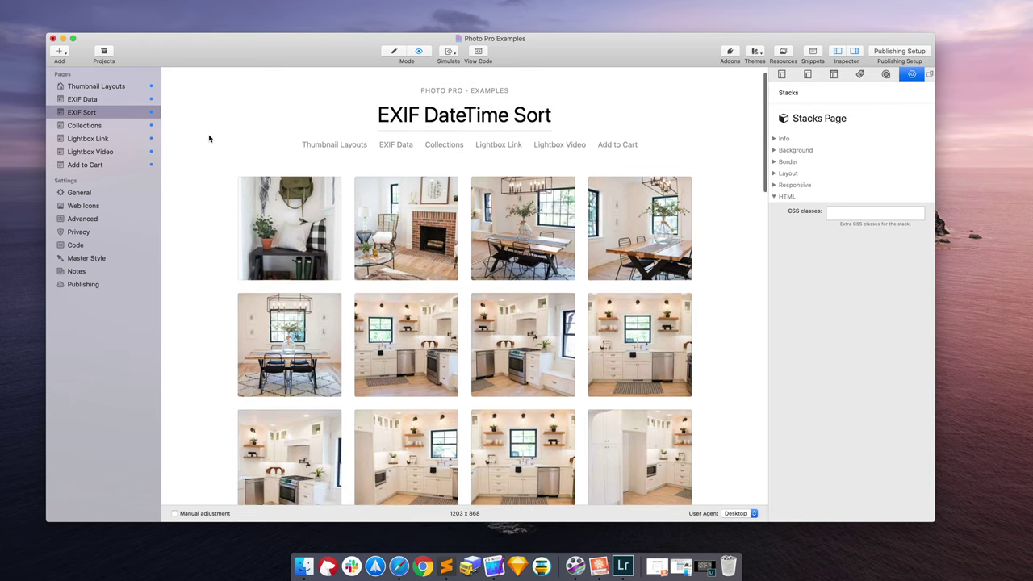
{"action": "scroll", "coordinate": [209, 130], "scroll_direction": "down", "scroll_amount": 3}
{"action": "scroll", "coordinate": [209, 139], "scroll_direction": "down", "scroll_amount": 15}
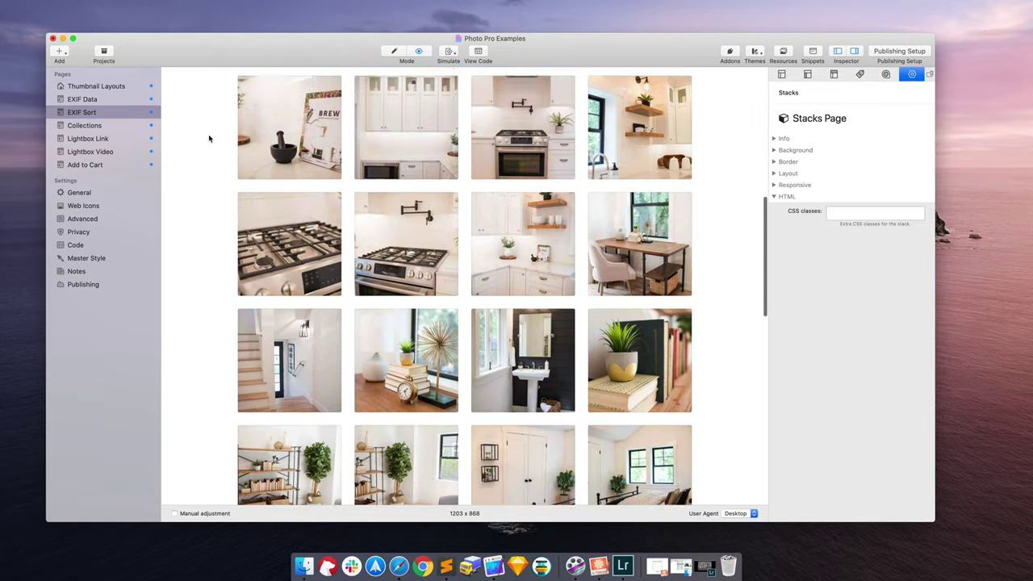
{"action": "scroll", "coordinate": [209, 139], "scroll_direction": "down", "scroll_amount": 10}
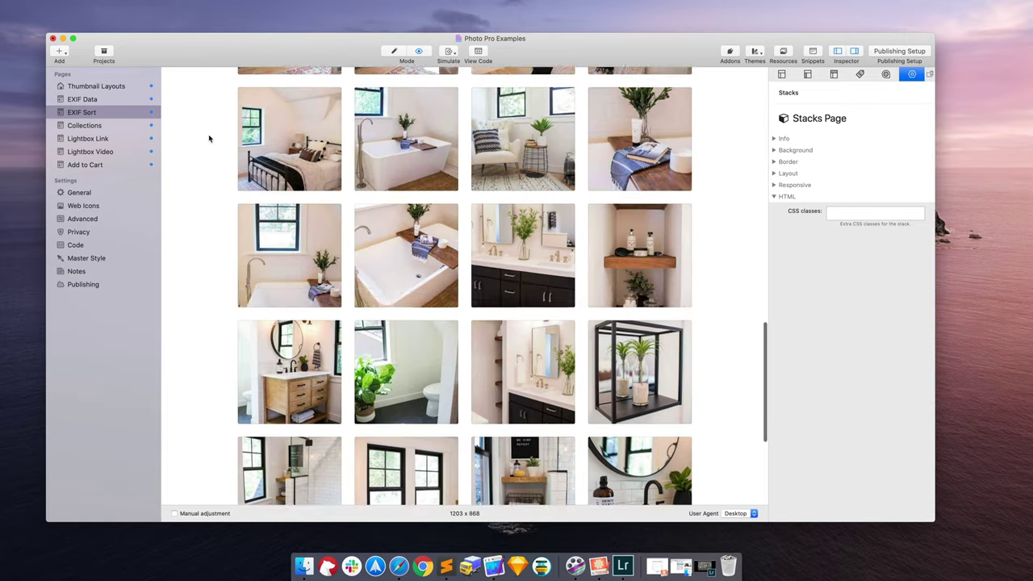
{"action": "scroll", "coordinate": [209, 139], "scroll_direction": "up", "scroll_amount": 20}
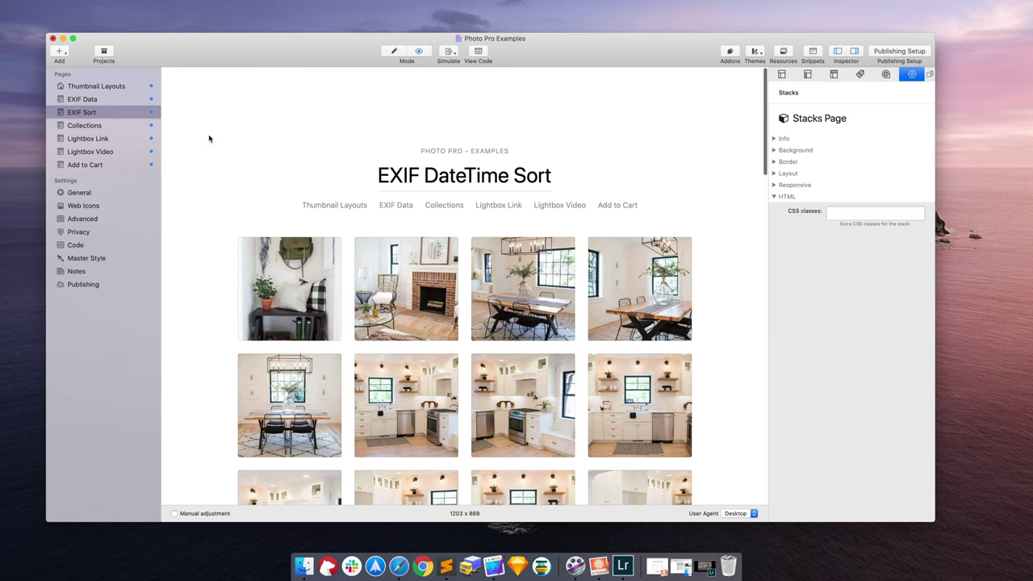
{"action": "scroll", "coordinate": [208, 139], "scroll_direction": "down", "scroll_amount": 2}
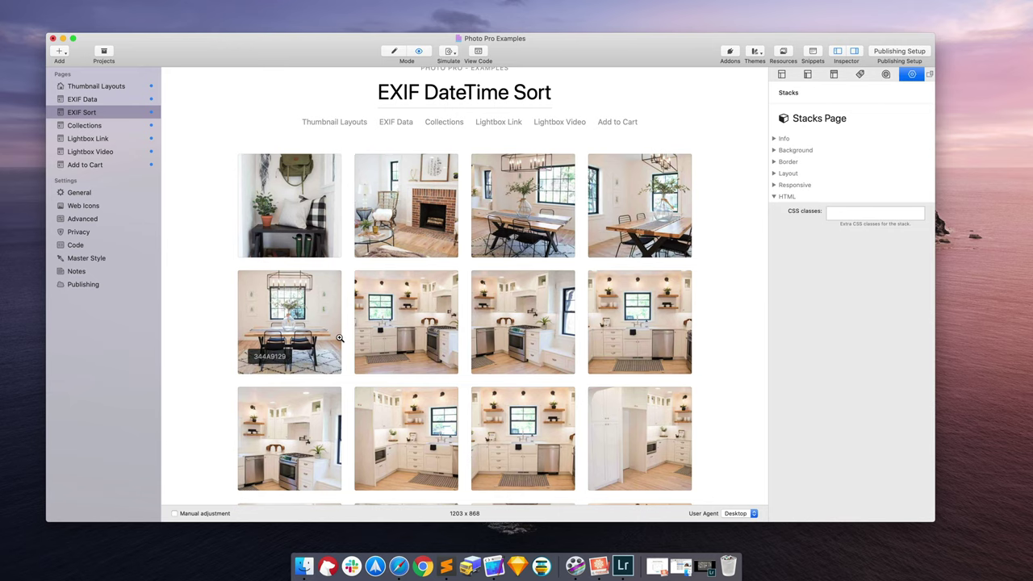
{"action": "scroll", "coordinate": [524, 327], "scroll_direction": "down", "scroll_amount": 3}
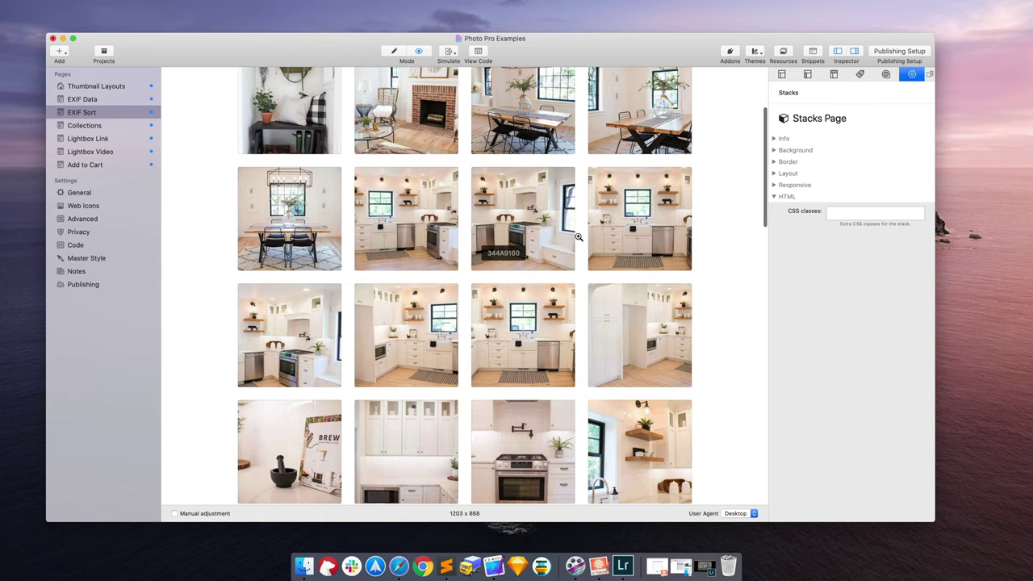
{"action": "scroll", "coordinate": [637, 240], "scroll_direction": "down", "scroll_amount": 1}
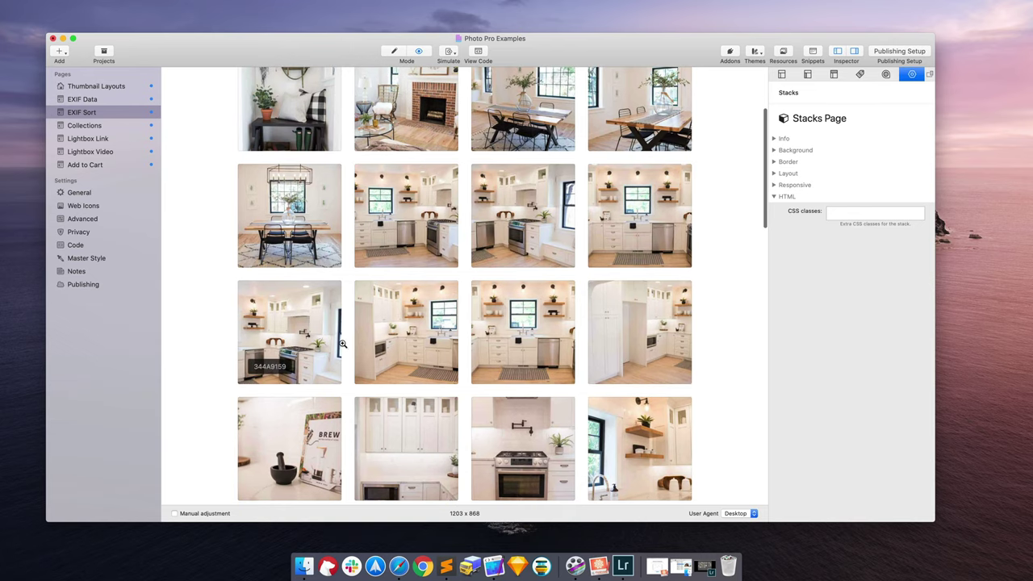
{"action": "scroll", "coordinate": [391, 343], "scroll_direction": "down", "scroll_amount": 2}
{"action": "scroll", "coordinate": [618, 341], "scroll_direction": "down", "scroll_amount": 3}
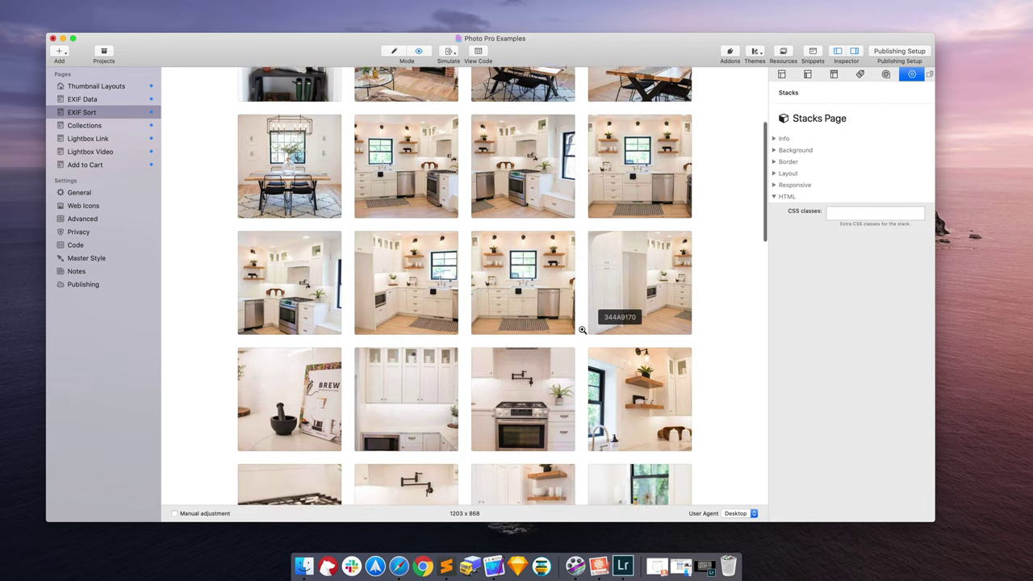
{"action": "scroll", "coordinate": [582, 329], "scroll_direction": "down", "scroll_amount": 10}
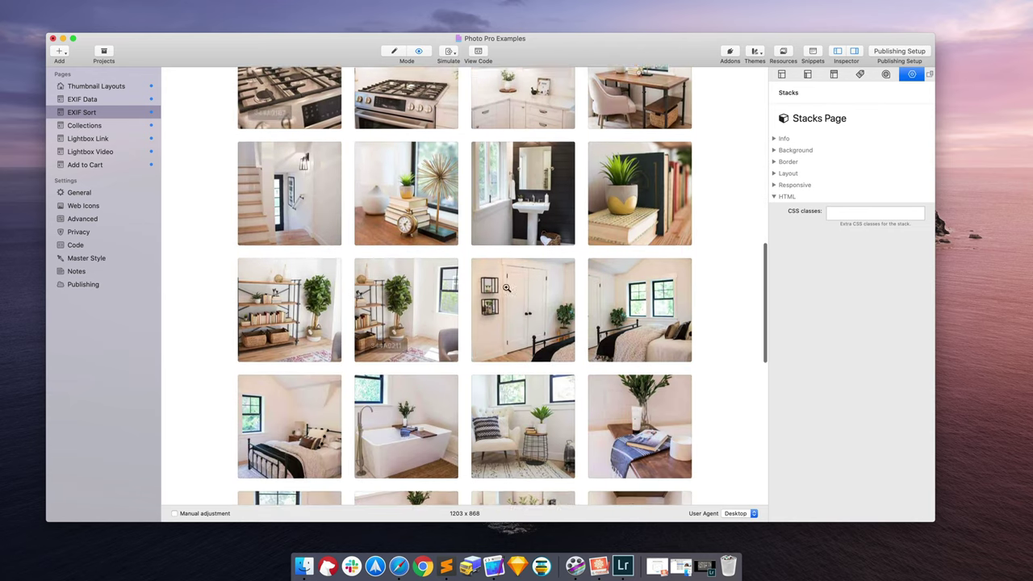
{"action": "scroll", "coordinate": [462, 349], "scroll_direction": "down", "scroll_amount": 8}
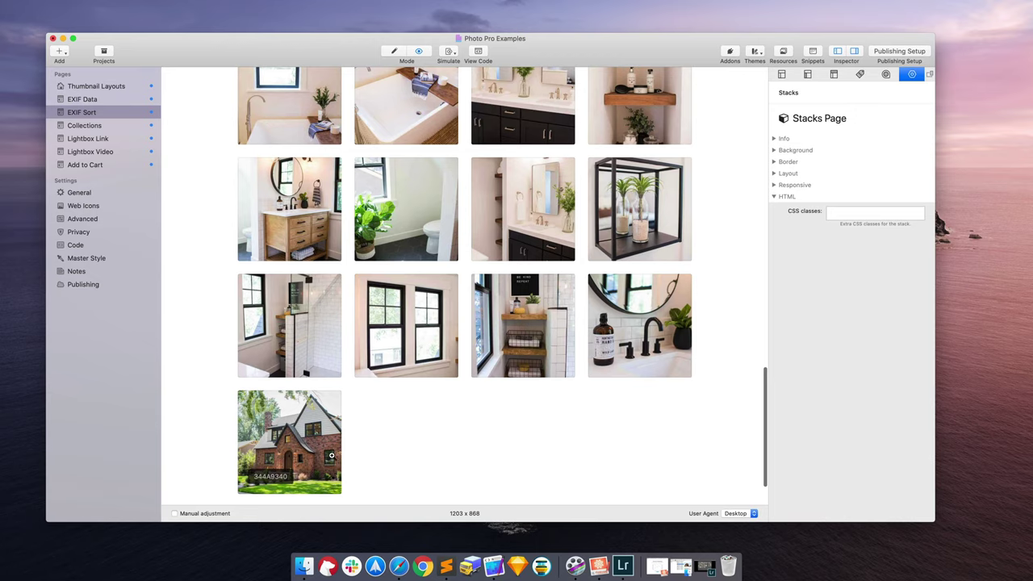
{"action": "scroll", "coordinate": [504, 436], "scroll_direction": "up", "scroll_amount": 20}
Select the Photo Pro Group in edit mode, then return to the page preview
{"action": "key", "text": "super+r"}
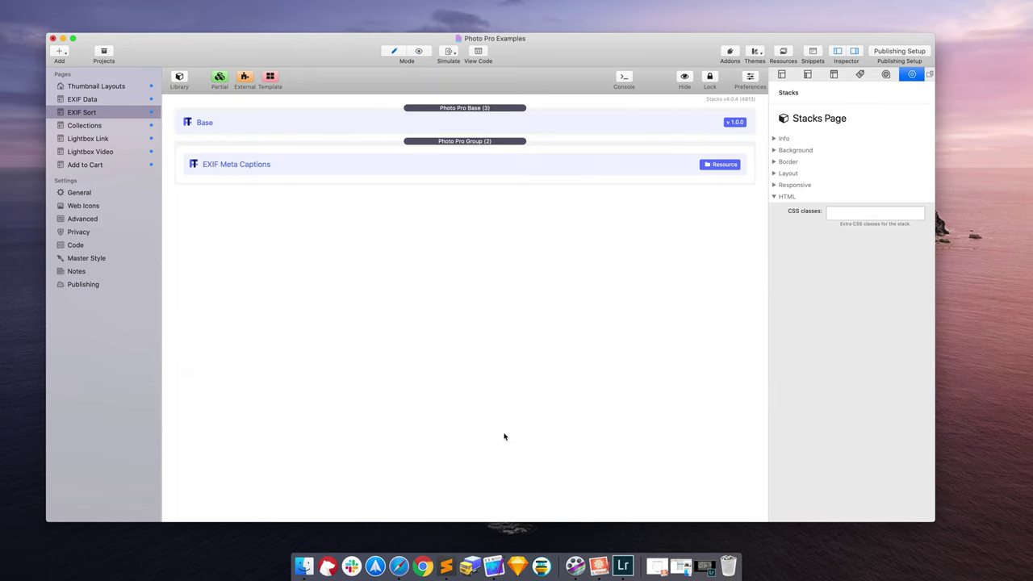
{"action": "left_click", "coordinate": [352, 168]}
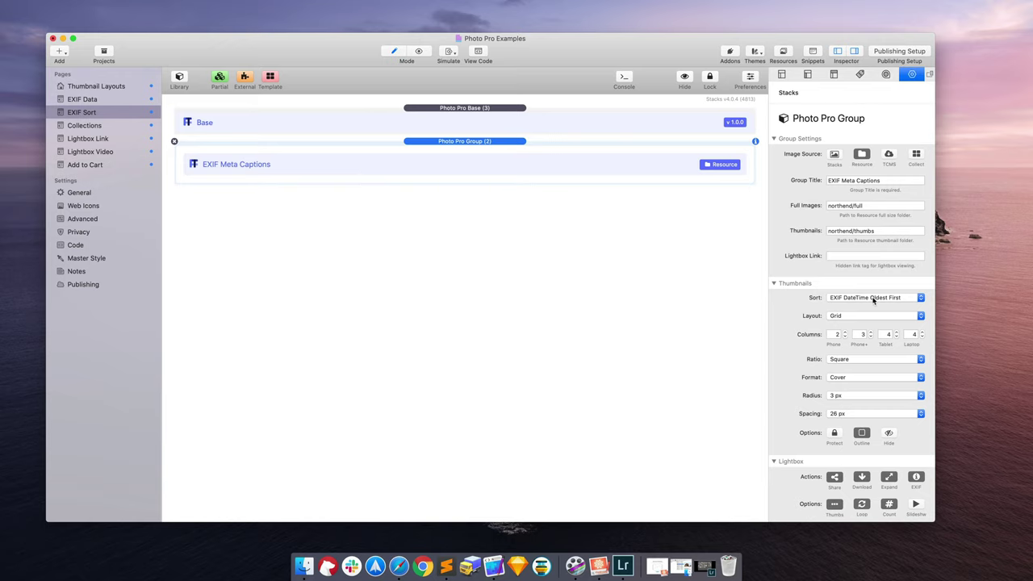
{"action": "key", "text": "super+r"}
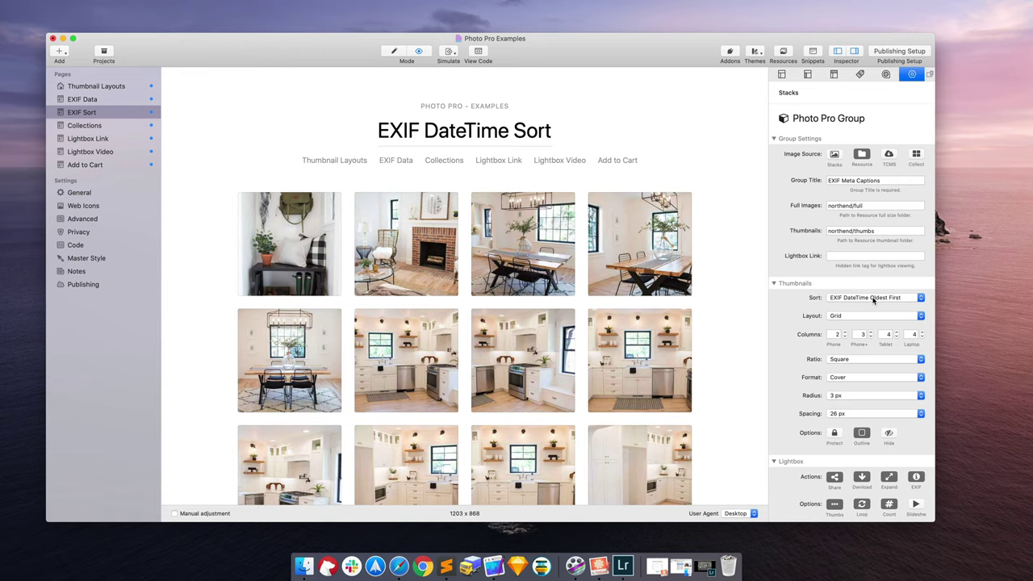
{"action": "mouse_move", "coordinate": [282, 201]}
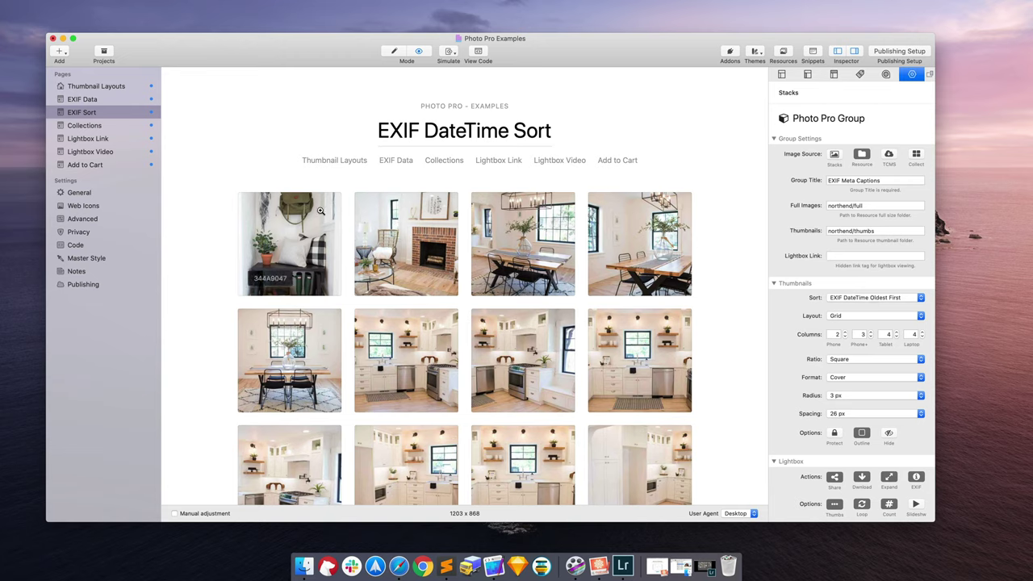
{"action": "mouse_move", "coordinate": [369, 225]}
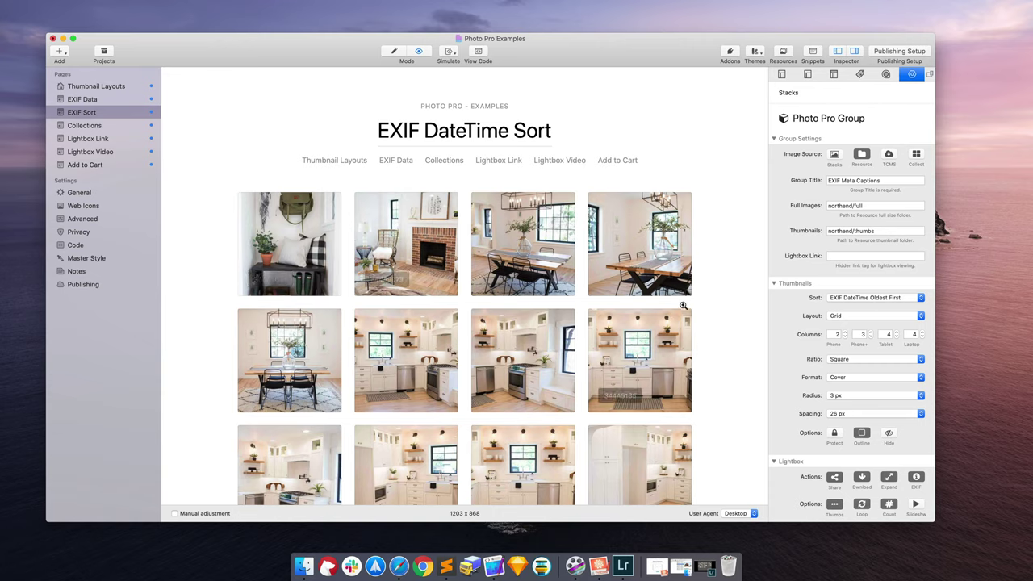
Set the Thumbnails Sort to EXIF DateTime Newest First and check the grid order
{"action": "left_click", "coordinate": [875, 298]}
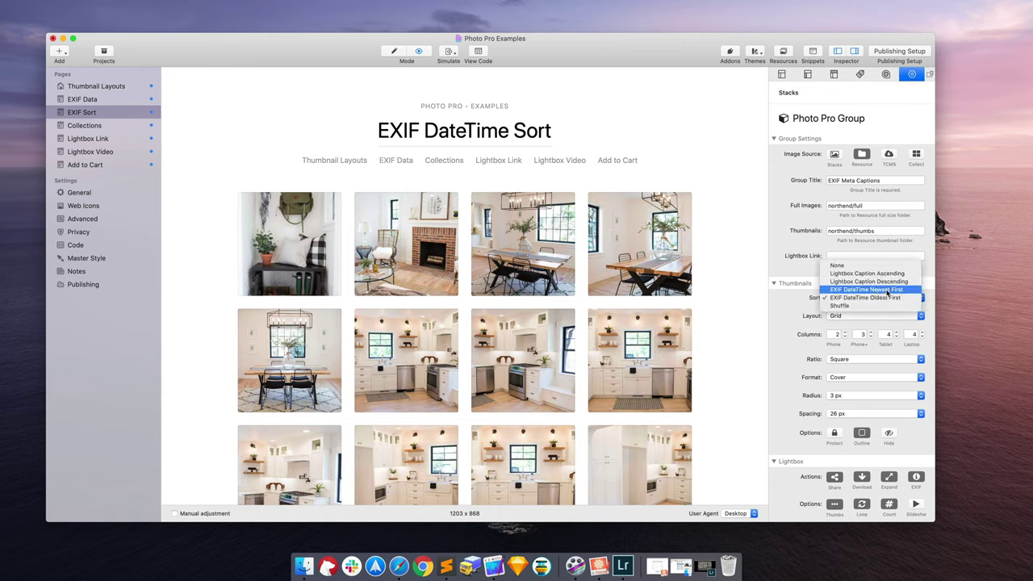
{"action": "left_click", "coordinate": [883, 289]}
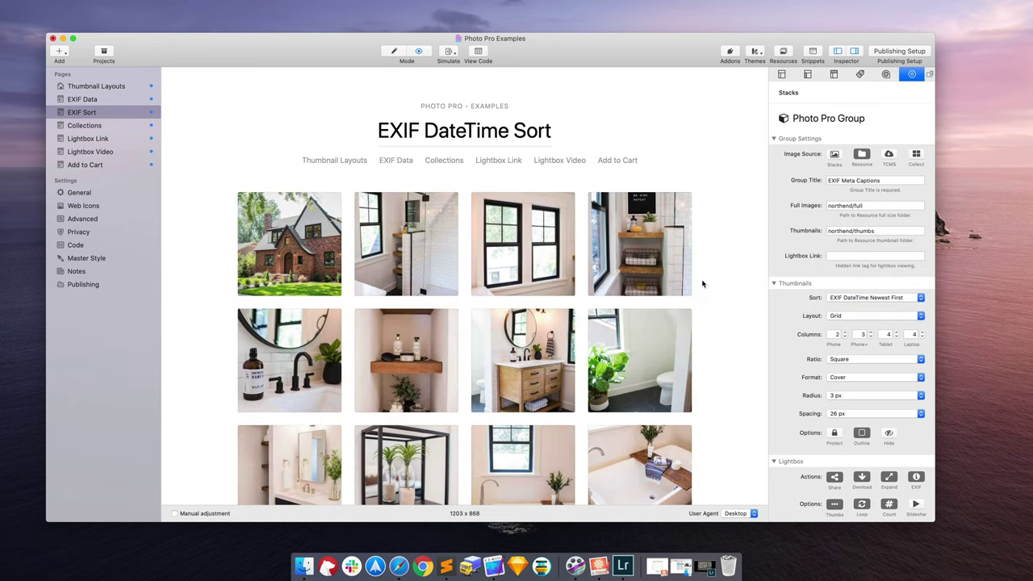
{"action": "mouse_move", "coordinate": [277, 232]}
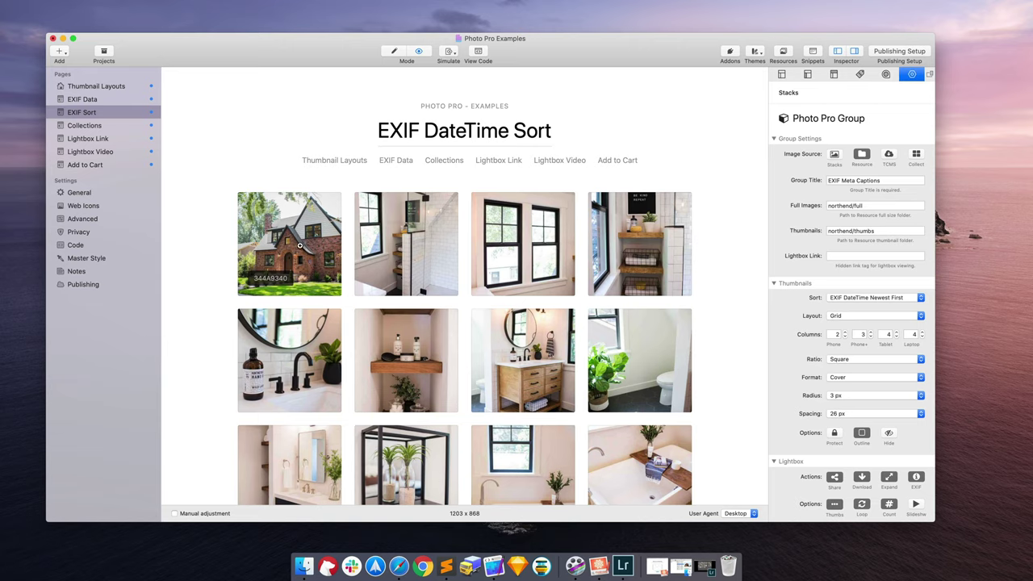
{"action": "scroll", "coordinate": [299, 246], "scroll_direction": "down", "scroll_amount": 15}
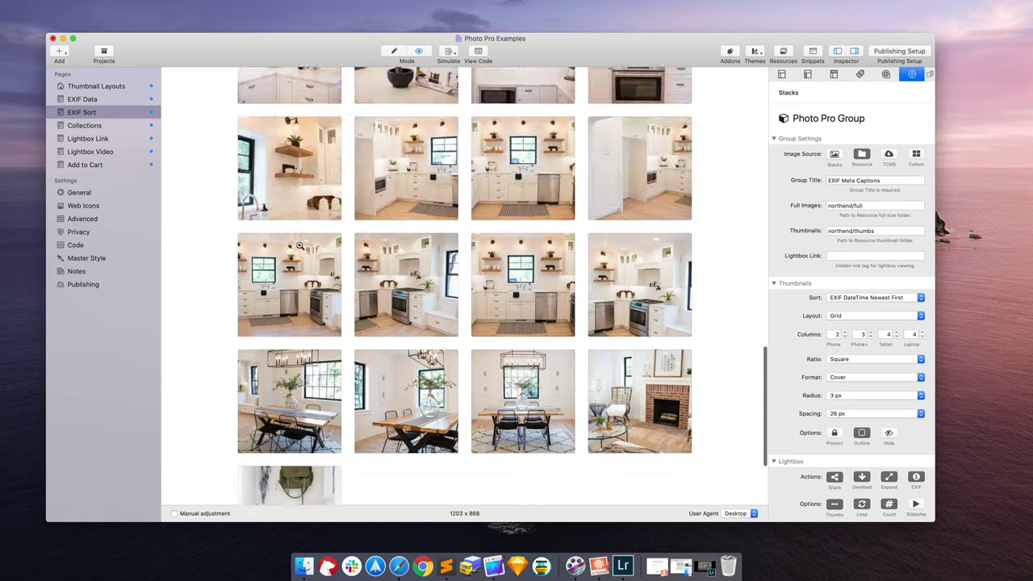
{"action": "scroll", "coordinate": [299, 245], "scroll_direction": "up", "scroll_amount": 15}
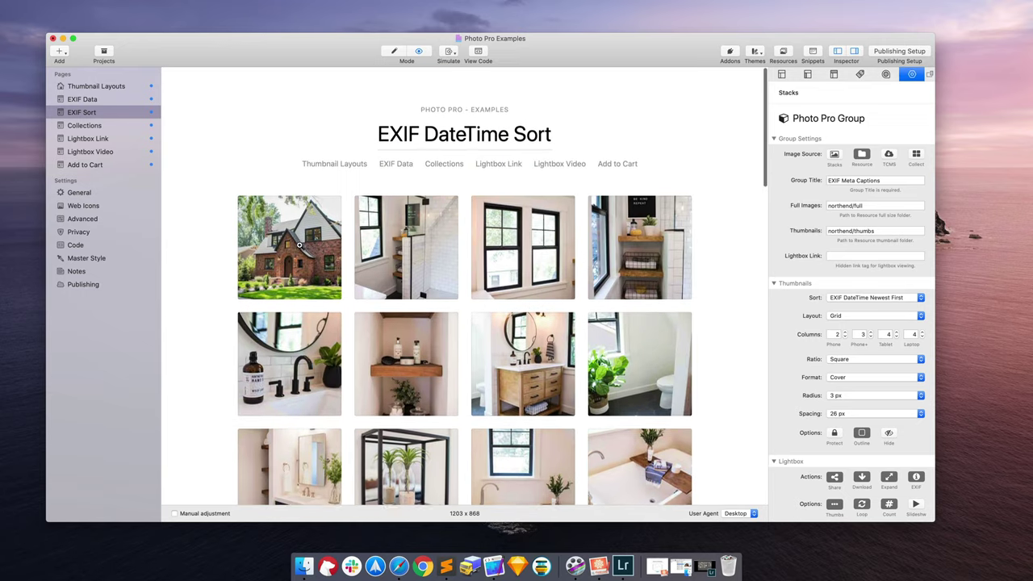
Change the Thumbnails Sort to EXIF DateTime Oldest First
{"action": "left_click", "coordinate": [866, 297]}
{"action": "left_click", "coordinate": [867, 307]}
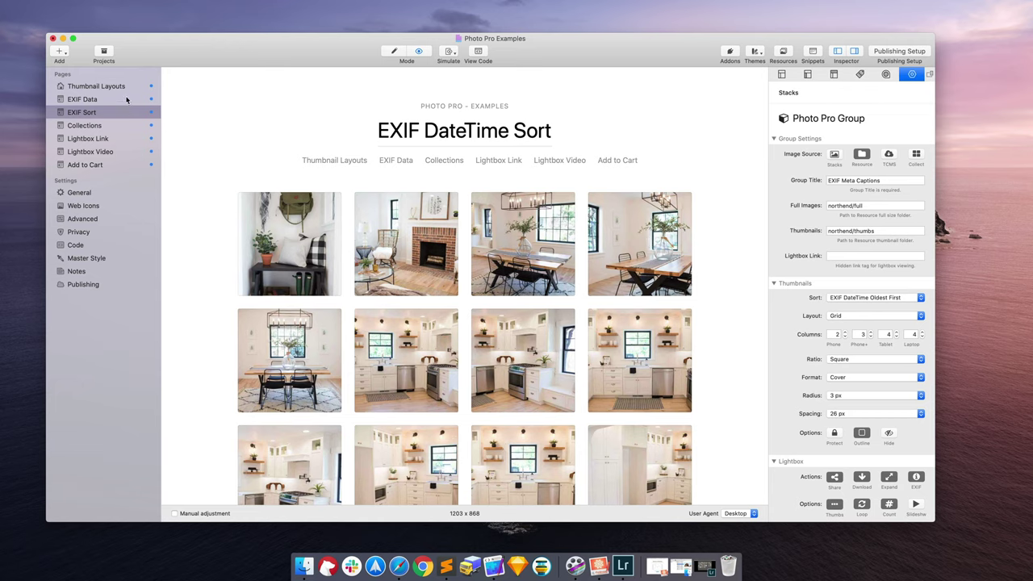
Go to the EXIF Data page and open the Jeep Sandstorm thumbnail in the EXIF Data Popup lightbox
{"action": "left_click", "coordinate": [125, 99]}
{"action": "scroll", "coordinate": [346, 179], "scroll_direction": "down", "scroll_amount": 10}
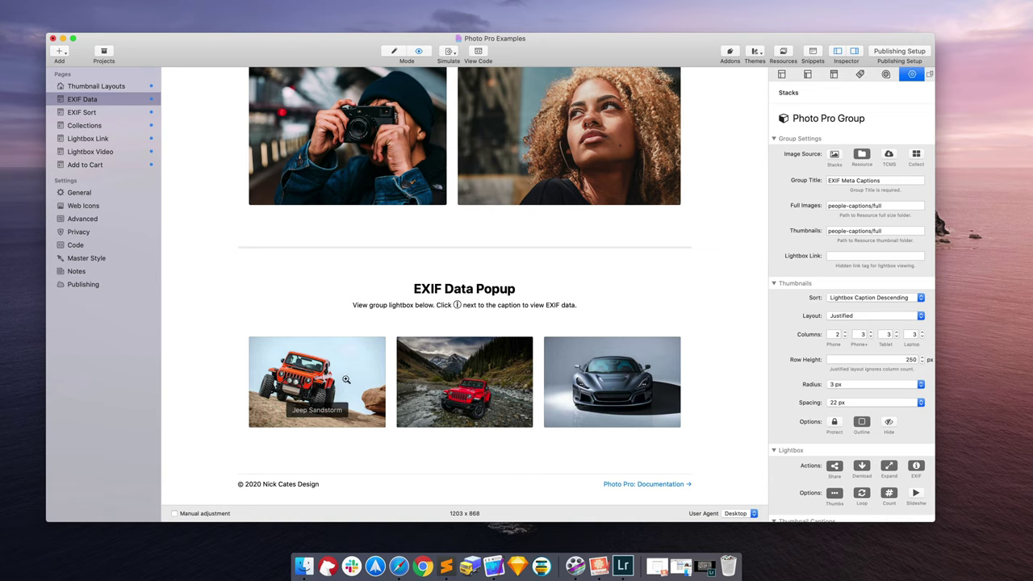
{"action": "left_click", "coordinate": [315, 377]}
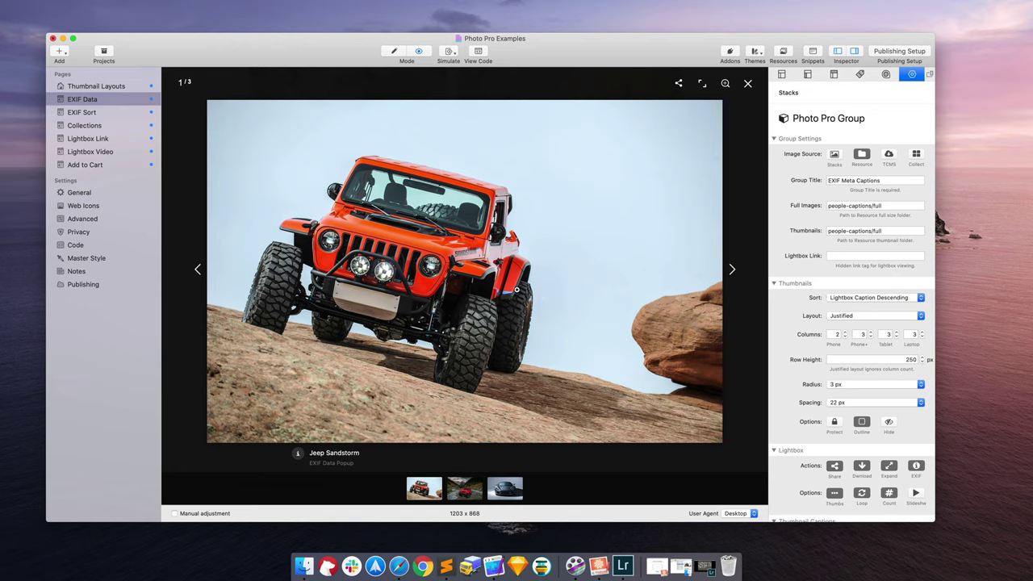
Open the Jeep Sandstorm EXIF panel and read it: NIKON D3S, 170 mm, ƒ/5.6, 1/640 s, ISO 250
{"action": "left_click", "coordinate": [298, 456]}
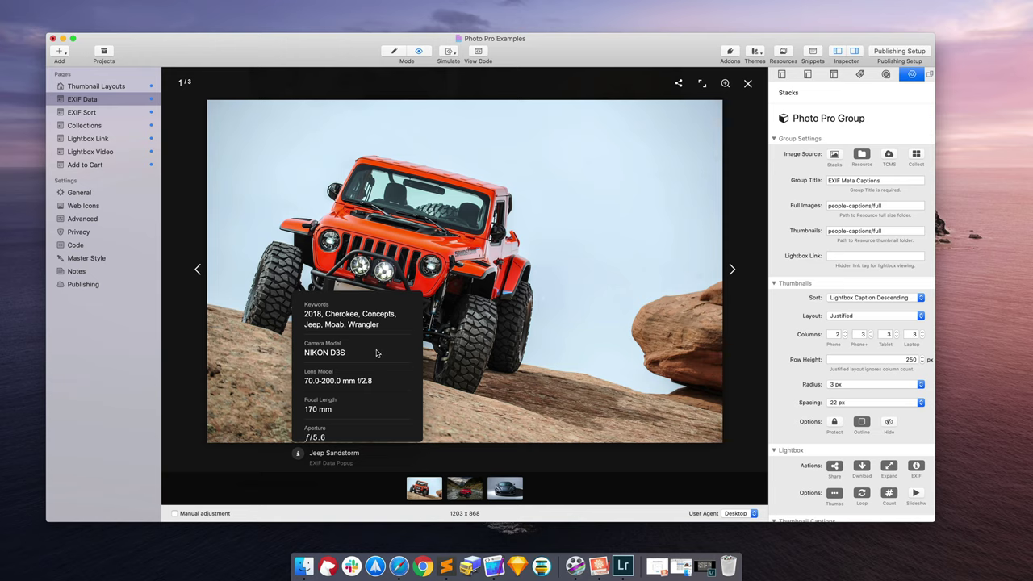
{"action": "scroll", "coordinate": [376, 353], "scroll_direction": "down", "scroll_amount": 1}
{"action": "scroll", "coordinate": [376, 353], "scroll_direction": "down", "scroll_amount": 3}
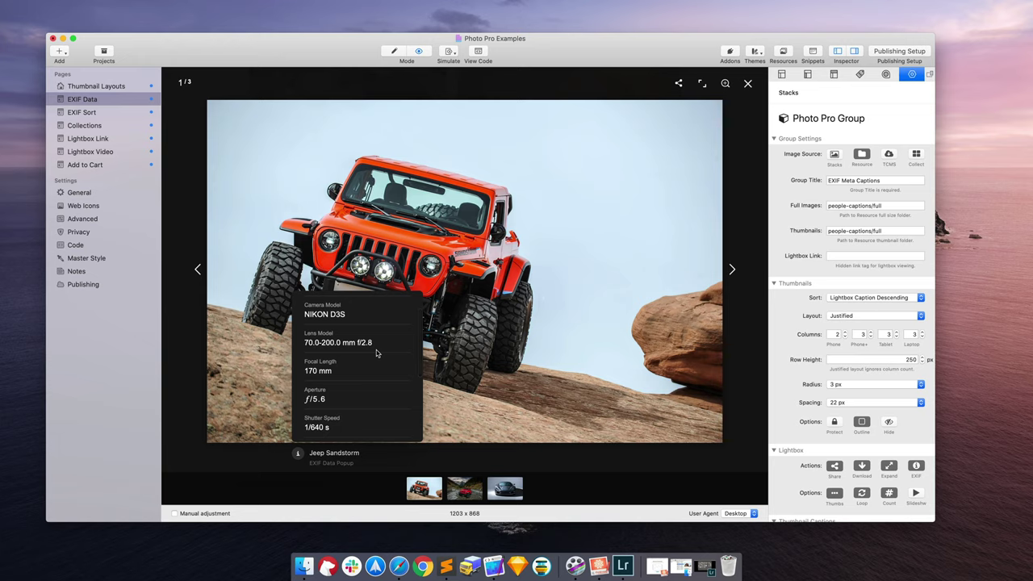
{"action": "scroll", "coordinate": [376, 354], "scroll_direction": "up", "scroll_amount": 3}
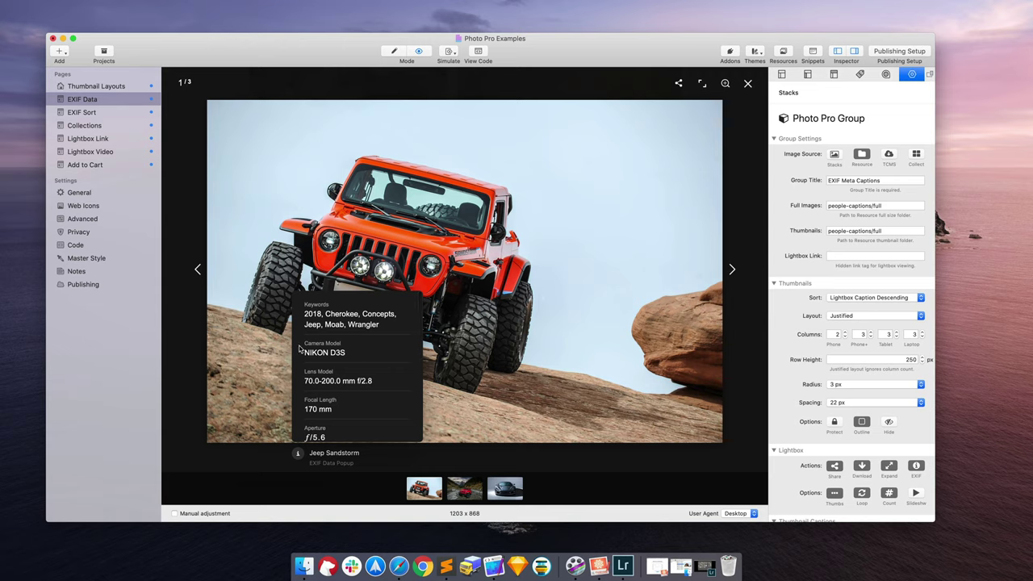
{"action": "scroll", "coordinate": [319, 353], "scroll_direction": "down", "scroll_amount": 2}
{"action": "scroll", "coordinate": [322, 353], "scroll_direction": "down", "scroll_amount": 3}
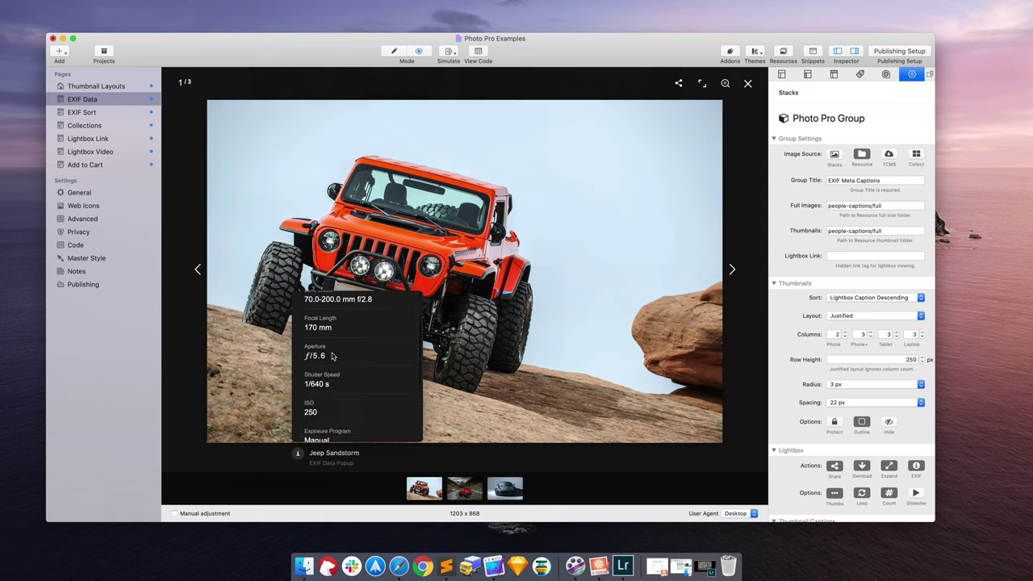
{"action": "scroll", "coordinate": [332, 353], "scroll_direction": "down", "scroll_amount": 4}
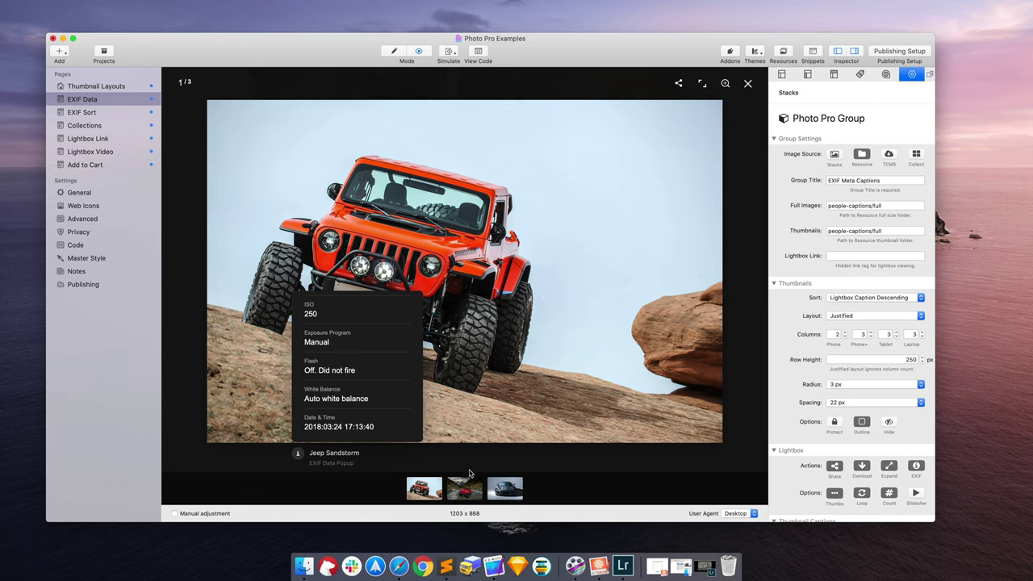
Step to the Rimac C photo and show its EXIF data
{"action": "left_click", "coordinate": [463, 495]}
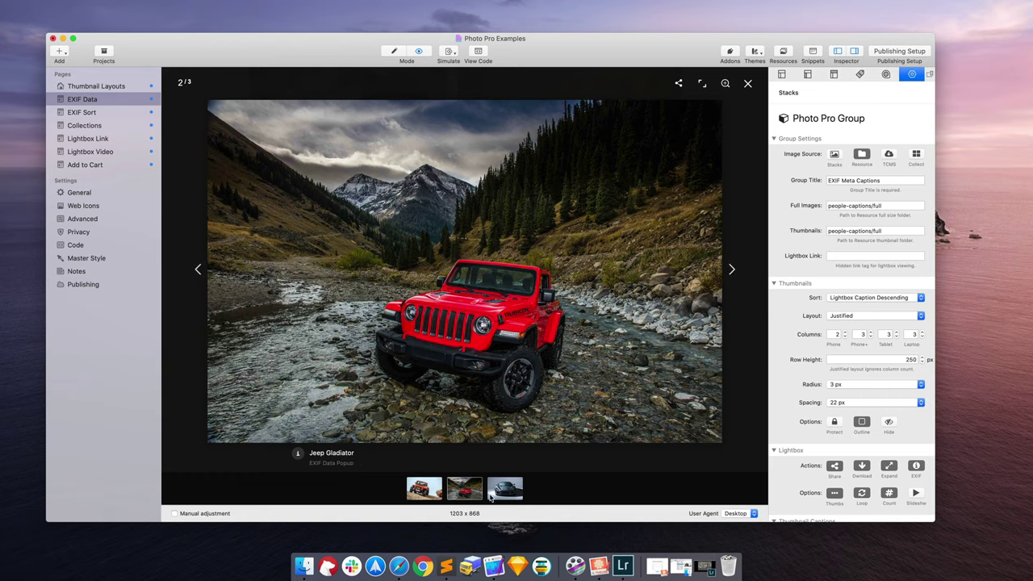
{"action": "left_click", "coordinate": [498, 494]}
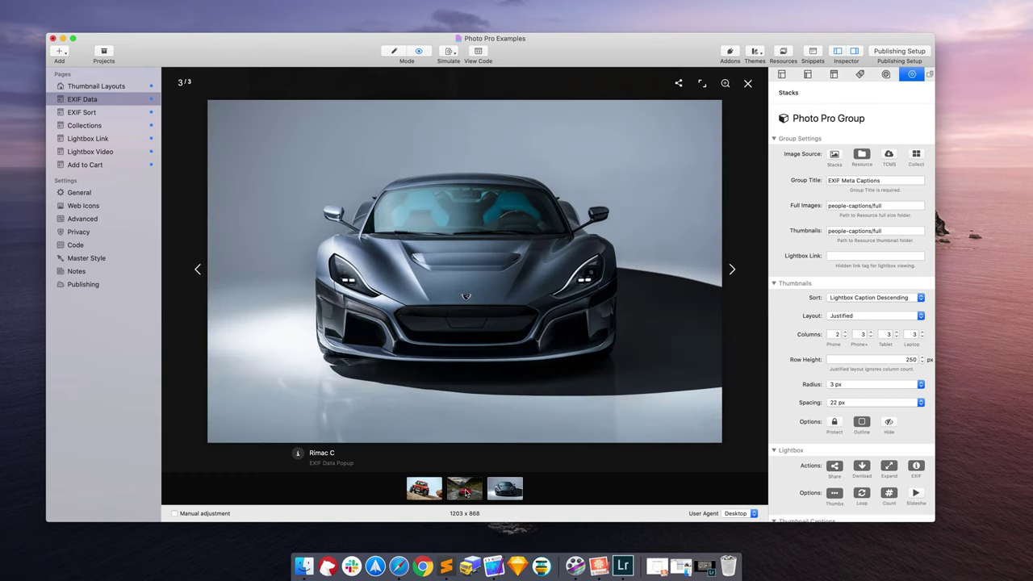
{"action": "left_click", "coordinate": [298, 455]}
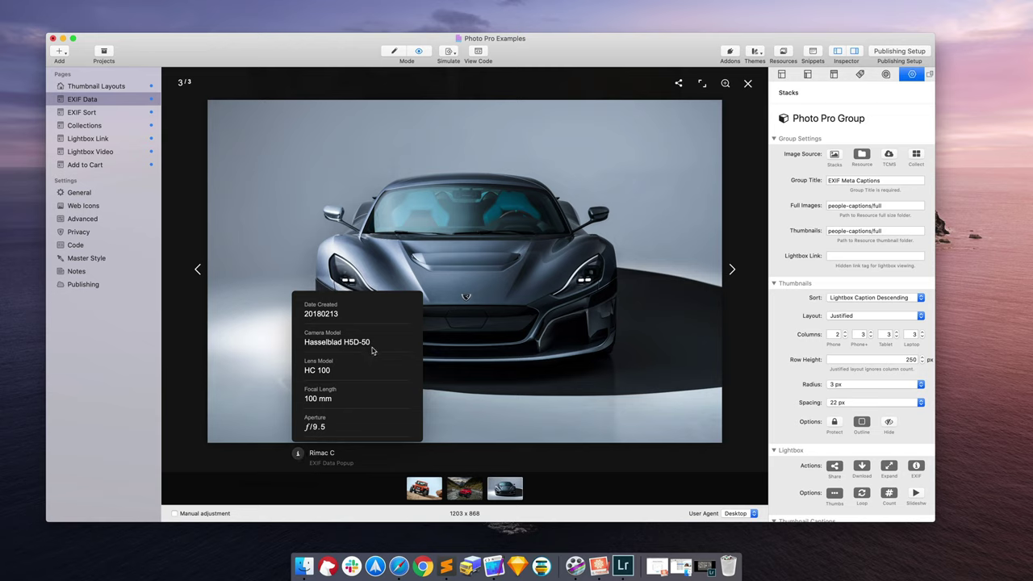
{"action": "scroll", "coordinate": [384, 391], "scroll_direction": "down", "scroll_amount": 3}
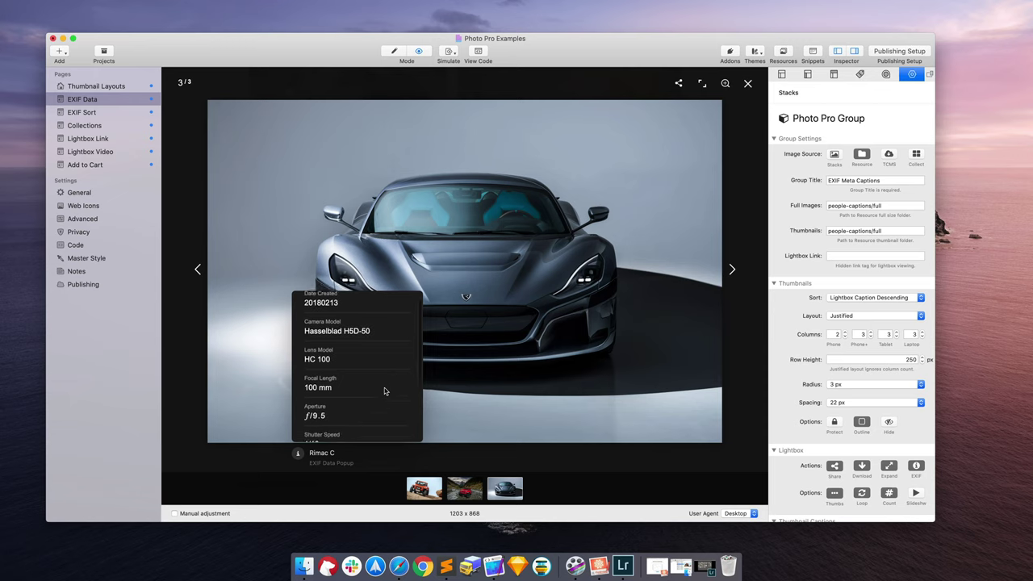
Return to the Jeep Gladiator photo, 2 of 3, and scroll through its EXIF details
{"action": "left_click", "coordinate": [467, 490]}
{"action": "mouse_move", "coordinate": [297, 454]}
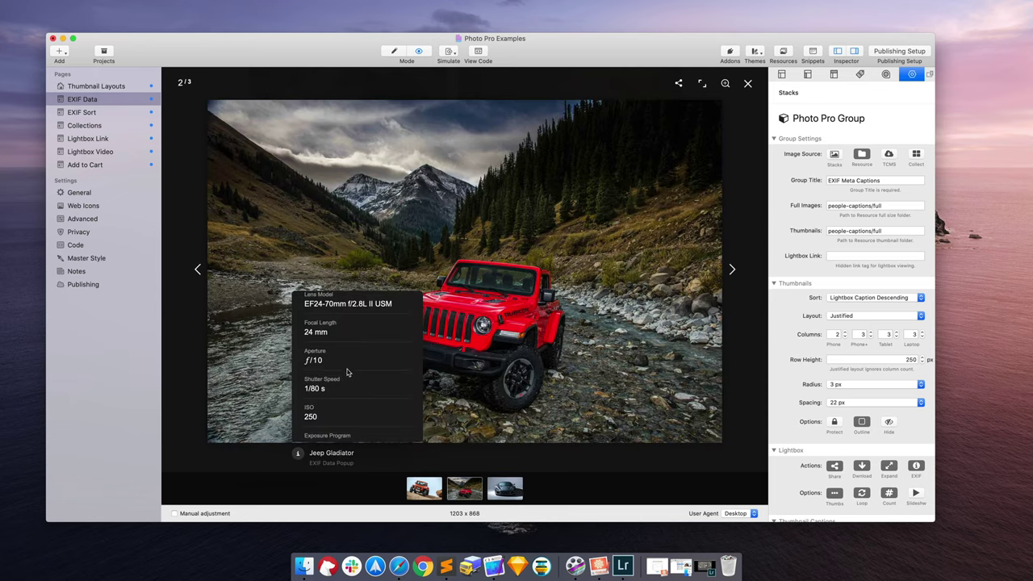
{"action": "scroll", "coordinate": [345, 315], "scroll_direction": "up", "scroll_amount": 2}
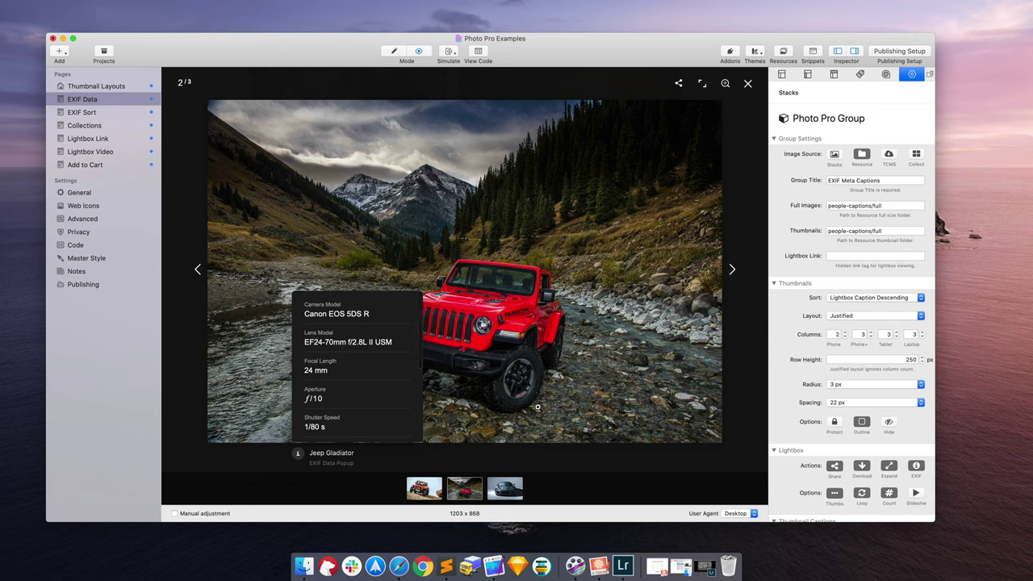
{"action": "scroll", "coordinate": [341, 395], "scroll_direction": "down", "scroll_amount": 3}
{"action": "scroll", "coordinate": [339, 396], "scroll_direction": "down", "scroll_amount": 1}
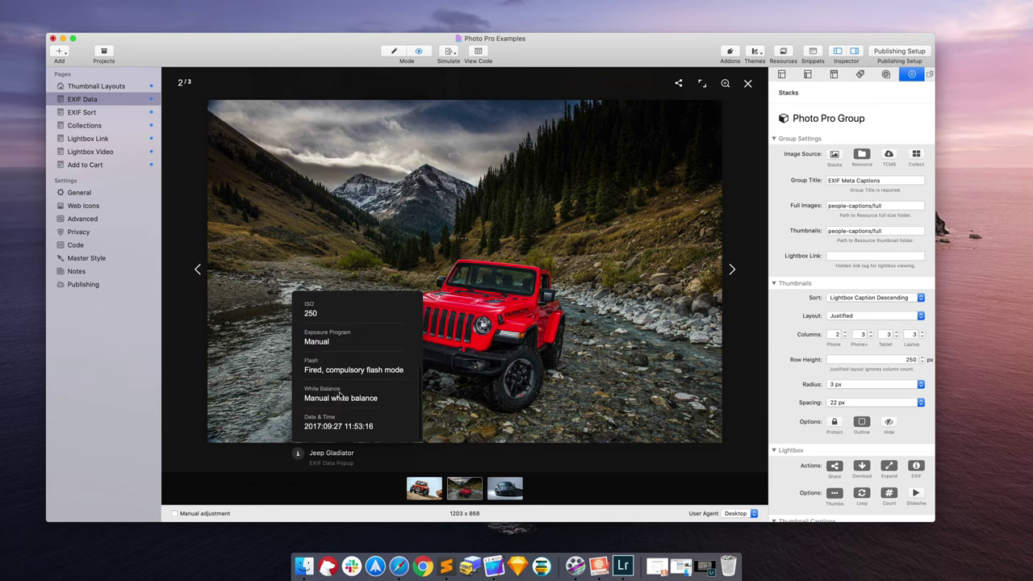
{"action": "scroll", "coordinate": [340, 396], "scroll_direction": "up", "scroll_amount": 3}
{"action": "scroll", "coordinate": [339, 396], "scroll_direction": "down", "scroll_amount": 2}
{"action": "scroll", "coordinate": [339, 396], "scroll_direction": "down", "scroll_amount": 2}
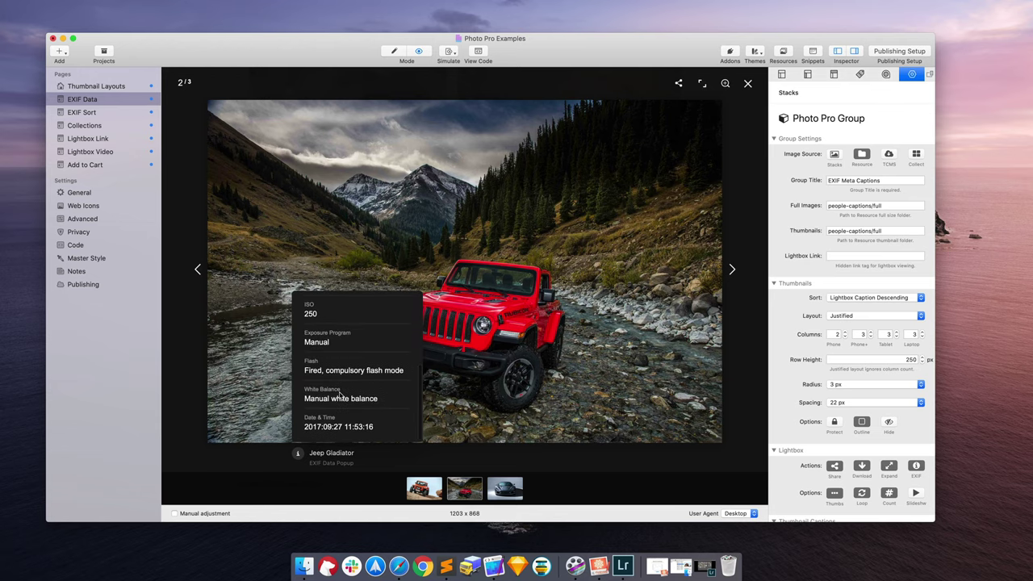
Close and reopen the Jeep Gladiator EXIF popup: Canon EOS 5DS R, 24 mm, ƒ/10, 1/80 s
{"action": "left_click", "coordinate": [297, 456]}
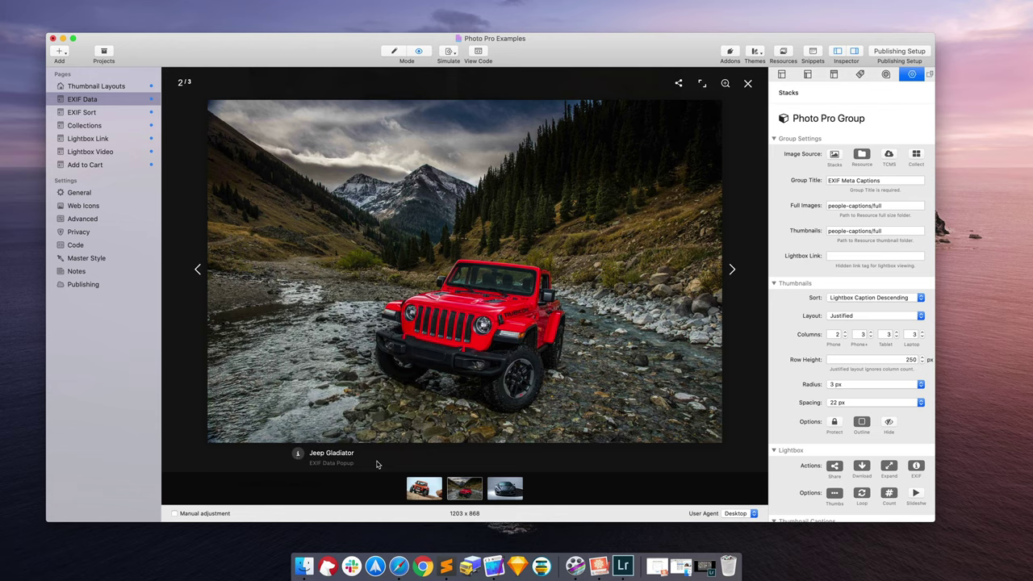
{"action": "left_click", "coordinate": [297, 453]}
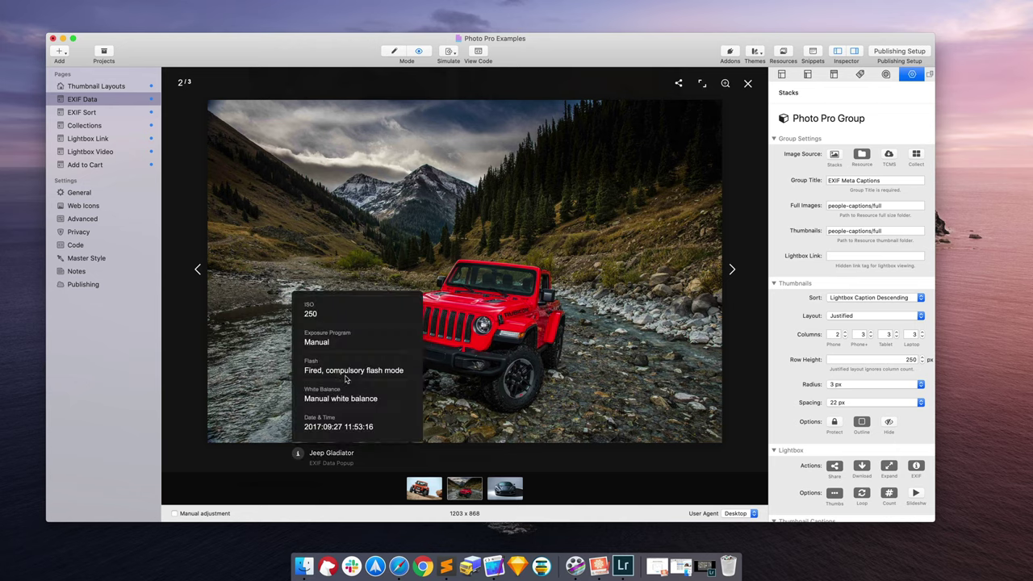
{"action": "scroll", "coordinate": [346, 374], "scroll_direction": "up", "scroll_amount": 5}
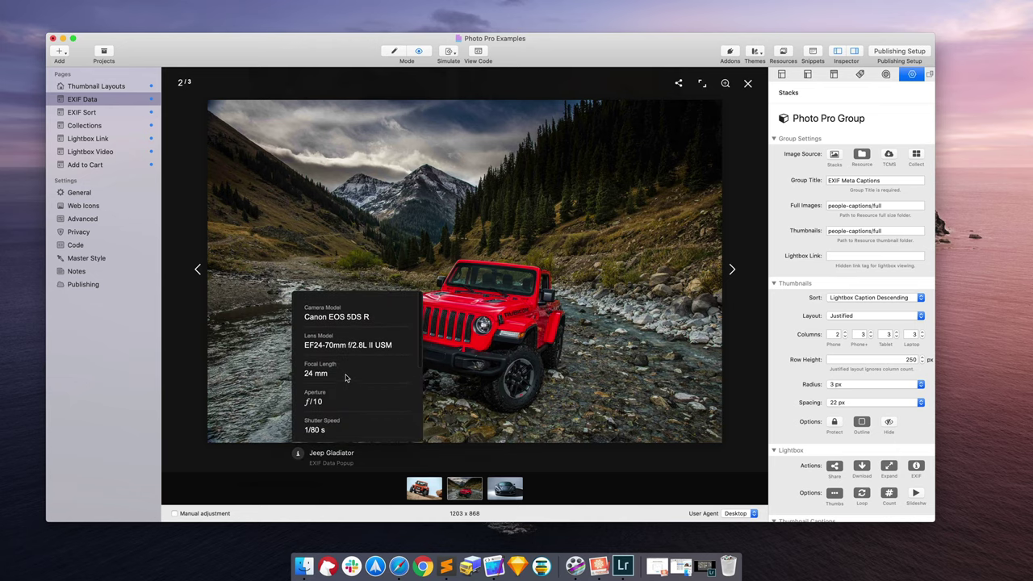
{"action": "scroll", "coordinate": [345, 374], "scroll_direction": "down", "scroll_amount": 5}
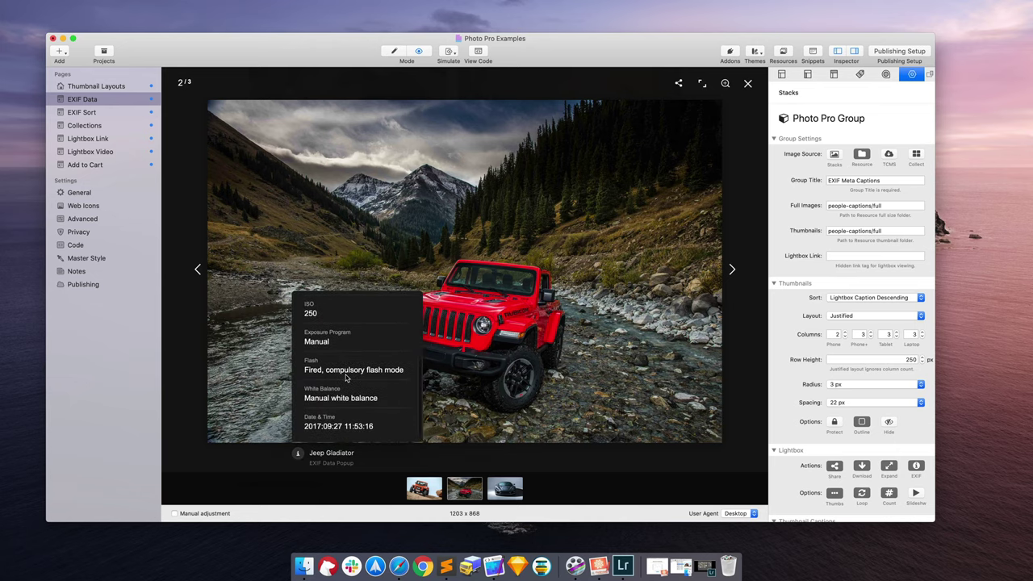
{"action": "scroll", "coordinate": [345, 375], "scroll_direction": "up", "scroll_amount": 5}
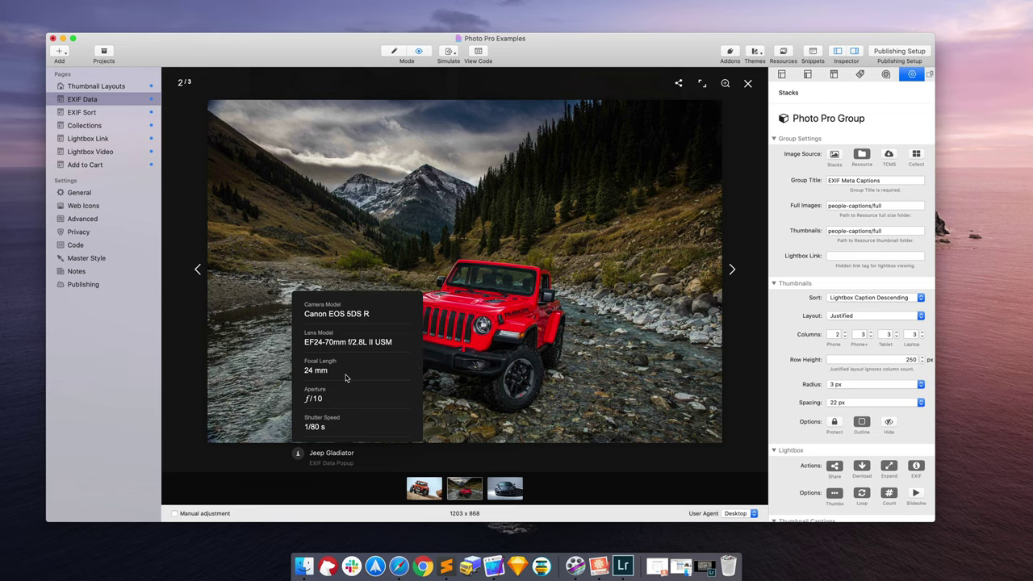
Return to the Jeep Sandstorm photo, 1 of 3, review its EXIF popup, then close it
{"action": "left_click", "coordinate": [423, 496]}
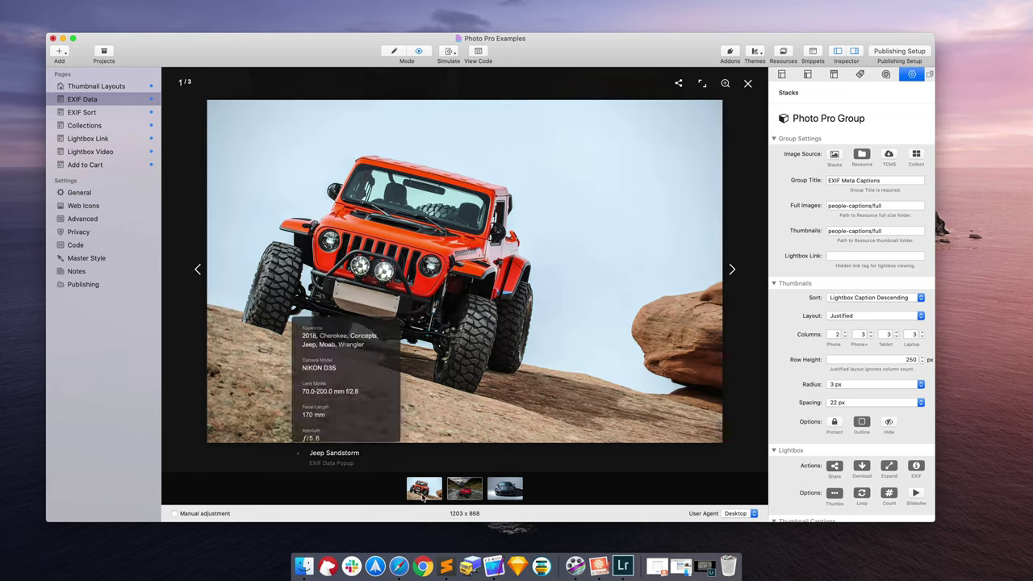
{"action": "left_click", "coordinate": [302, 454]}
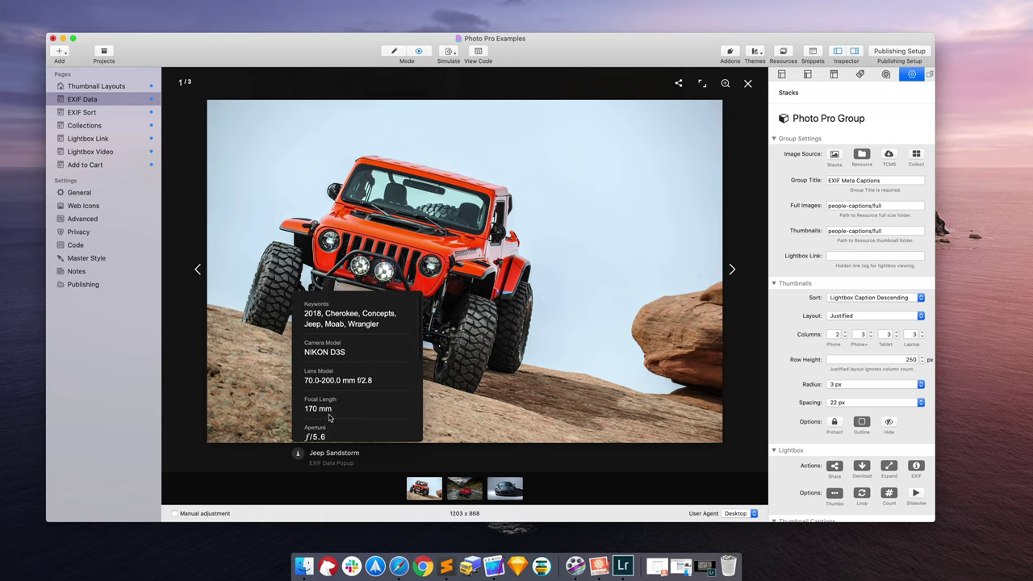
{"action": "scroll", "coordinate": [327, 420], "scroll_direction": "down", "scroll_amount": 5}
{"action": "scroll", "coordinate": [328, 417], "scroll_direction": "down", "scroll_amount": 3}
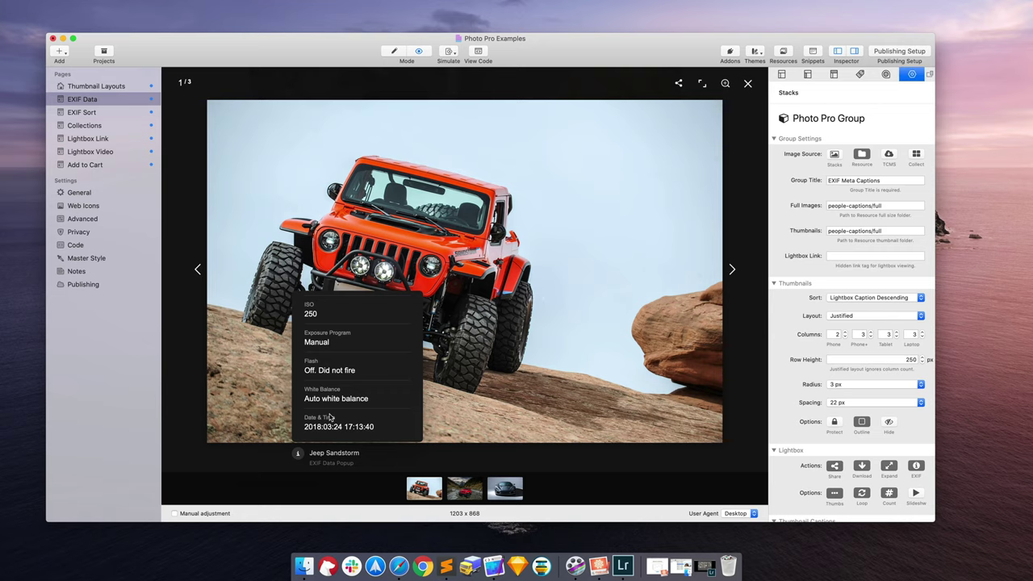
{"action": "scroll", "coordinate": [329, 417], "scroll_direction": "up", "scroll_amount": 5}
{"action": "scroll", "coordinate": [329, 417], "scroll_direction": "down", "scroll_amount": 5}
{"action": "scroll", "coordinate": [329, 417], "scroll_direction": "up", "scroll_amount": 5}
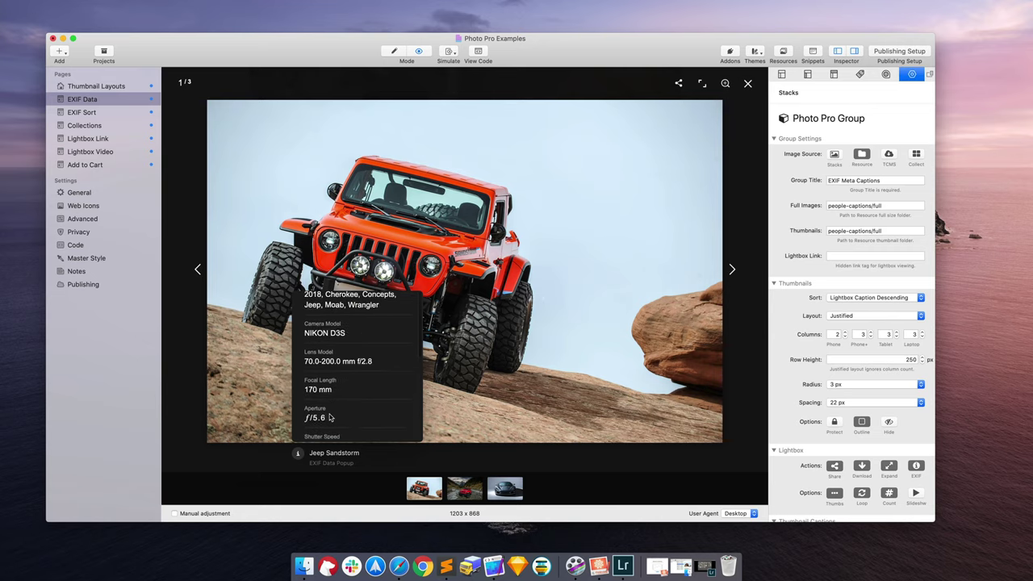
{"action": "scroll", "coordinate": [329, 417], "scroll_direction": "down", "scroll_amount": 5}
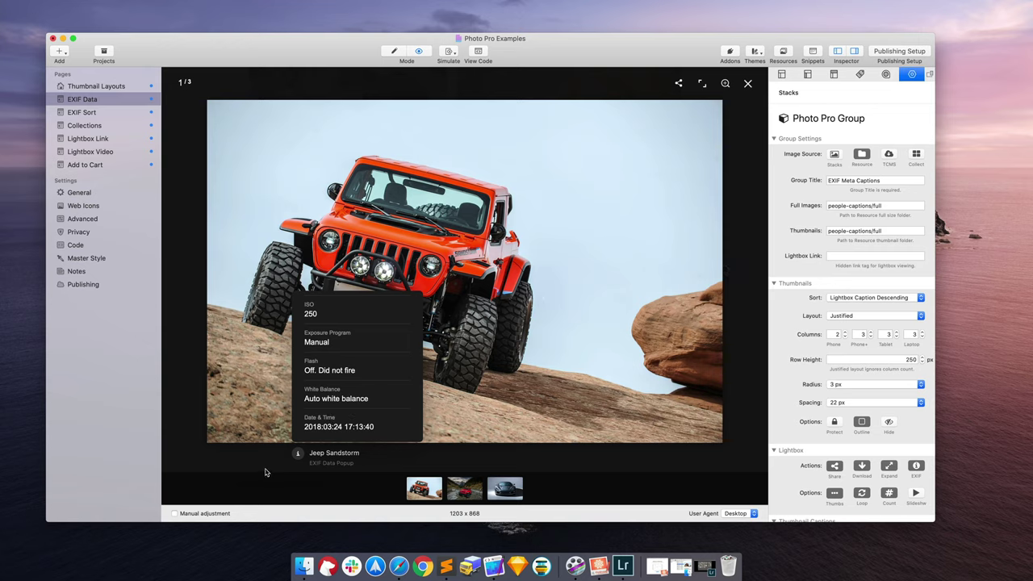
{"action": "left_click", "coordinate": [297, 455]}
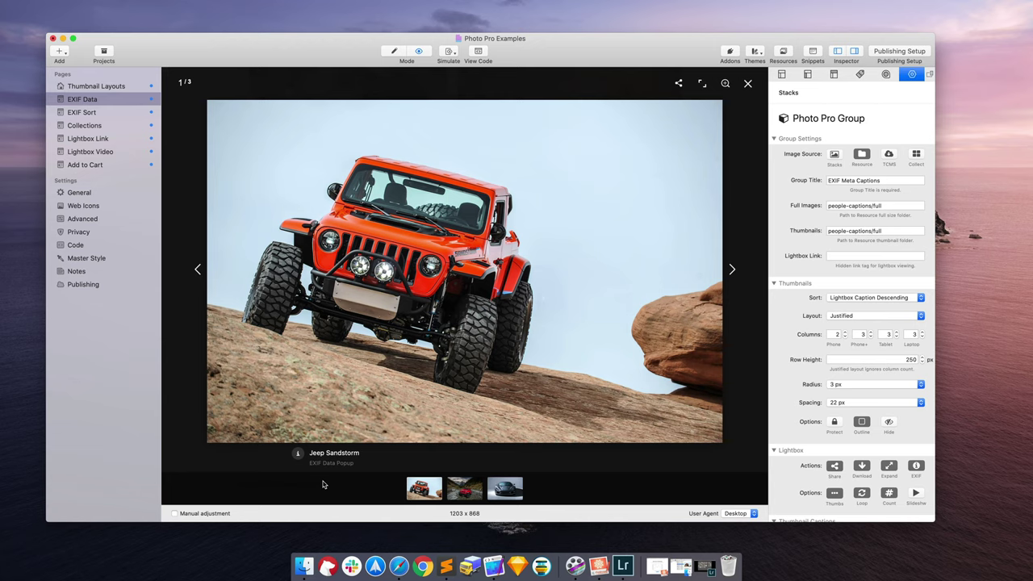
Reveal the 'full' images folder in Finder with the jeep-sandstorm-concept JPEG selected
{"action": "left_click", "coordinate": [680, 567]}
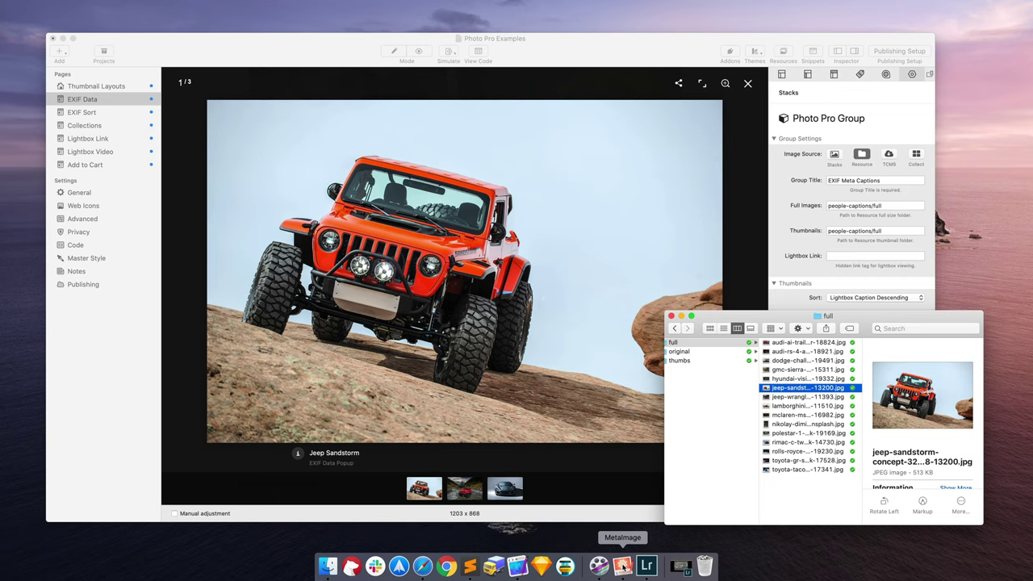
Bring up MetaImage, close its map editor, and remove the previously loaded image from the list
{"action": "left_click", "coordinate": [622, 567]}
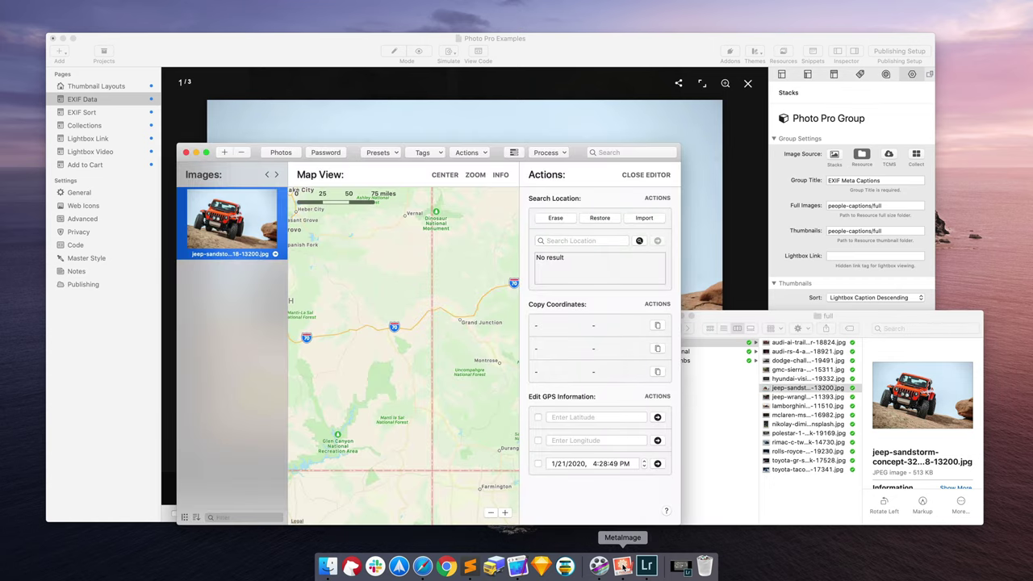
{"action": "left_click", "coordinate": [646, 176]}
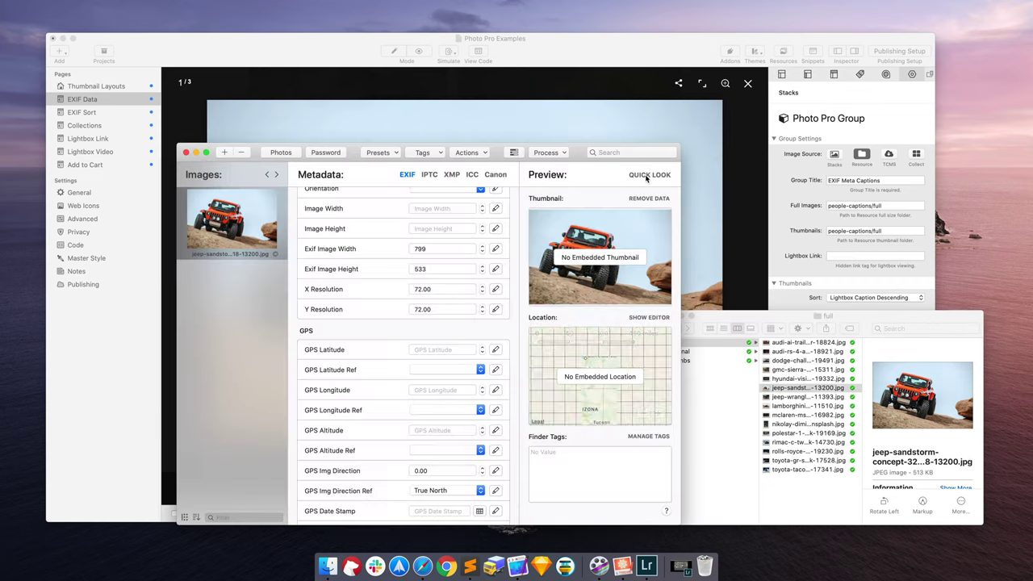
{"action": "scroll", "coordinate": [364, 311], "scroll_direction": "up", "scroll_amount": 10}
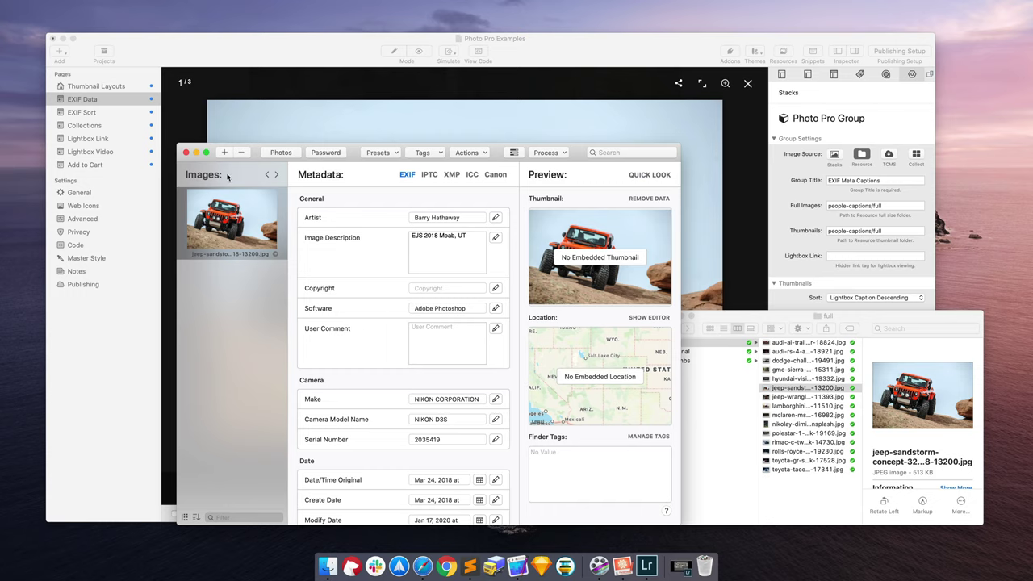
{"action": "right_click", "coordinate": [230, 226]}
{"action": "left_click", "coordinate": [269, 324]}
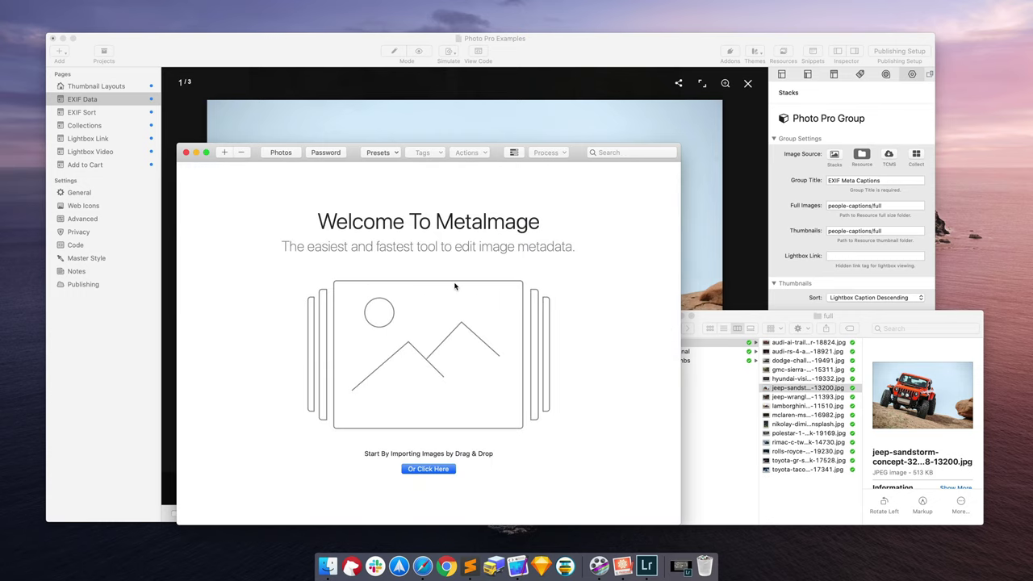
Load the jeep-sandstorm photo, check its IPTC and XMP tabs, then view the empty EXIF GPS fields
{"action": "left_click_drag", "start_coordinate": [801, 390], "coordinate": [427, 243]}
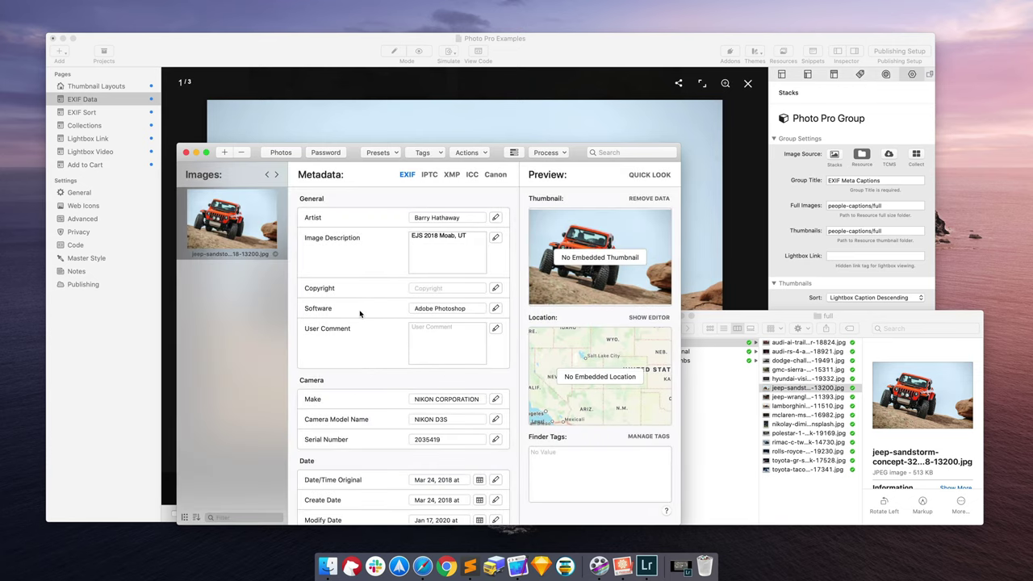
{"action": "left_click", "coordinate": [430, 174]}
{"action": "left_click", "coordinate": [453, 174]}
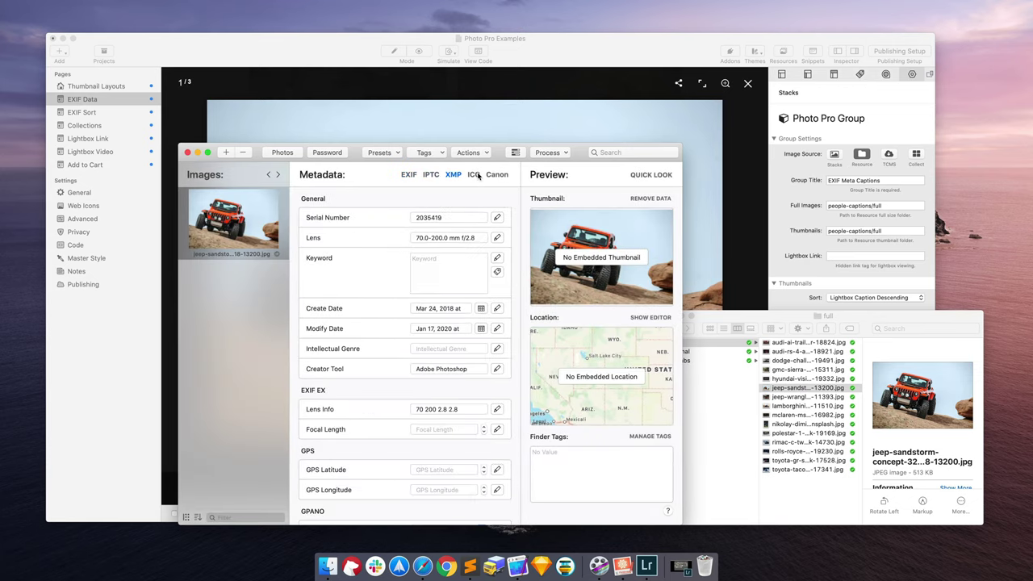
{"action": "left_click", "coordinate": [409, 174]}
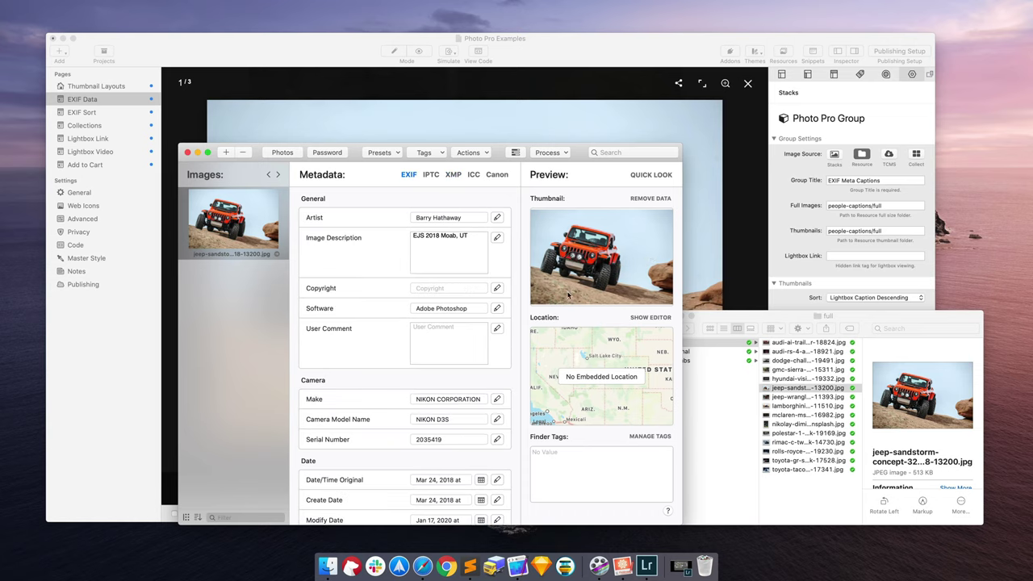
{"action": "scroll", "coordinate": [374, 362], "scroll_direction": "down", "scroll_amount": 15}
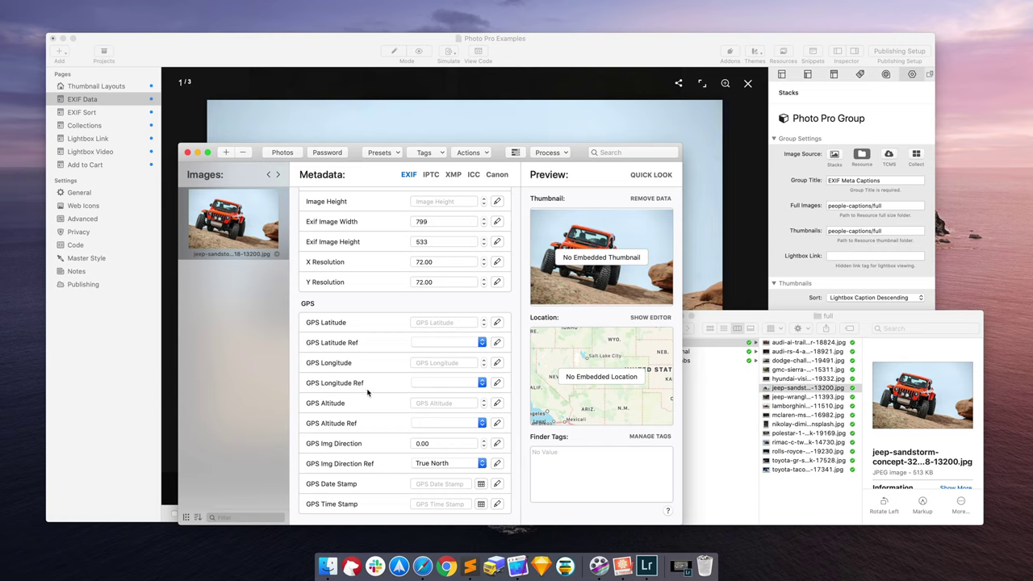
{"action": "scroll", "coordinate": [367, 392], "scroll_direction": "up", "scroll_amount": 3}
{"action": "scroll", "coordinate": [367, 392], "scroll_direction": "down", "scroll_amount": 3}
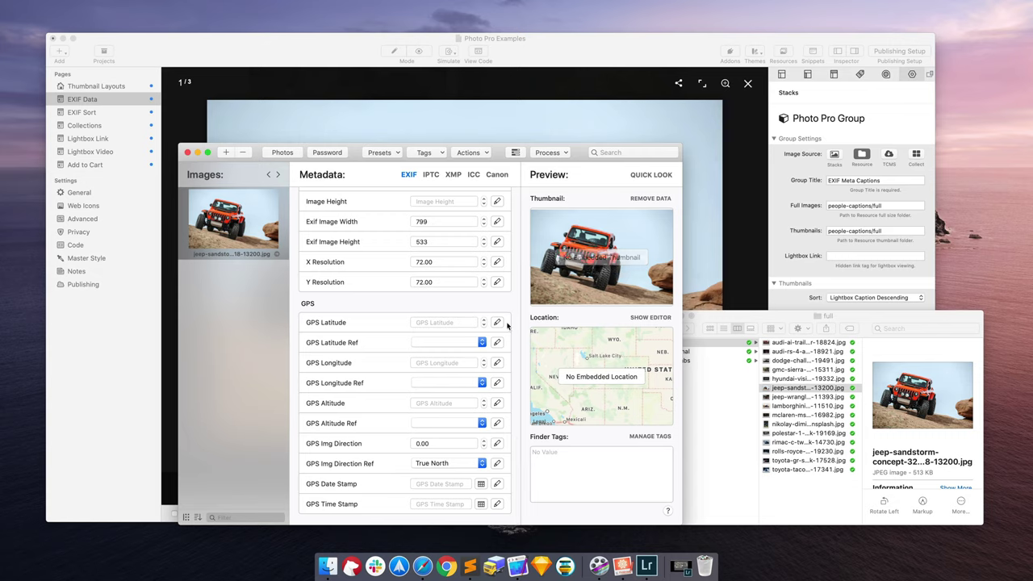
Open the map location editor and make sure the jeep-sandstorm file is selected
{"action": "left_click", "coordinate": [644, 318]}
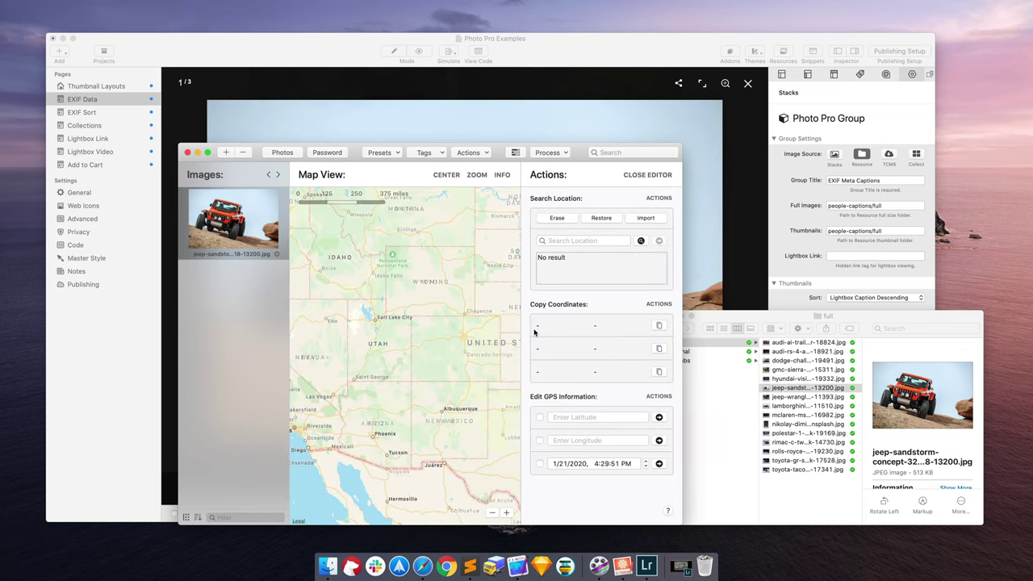
{"action": "left_click", "coordinate": [564, 241]}
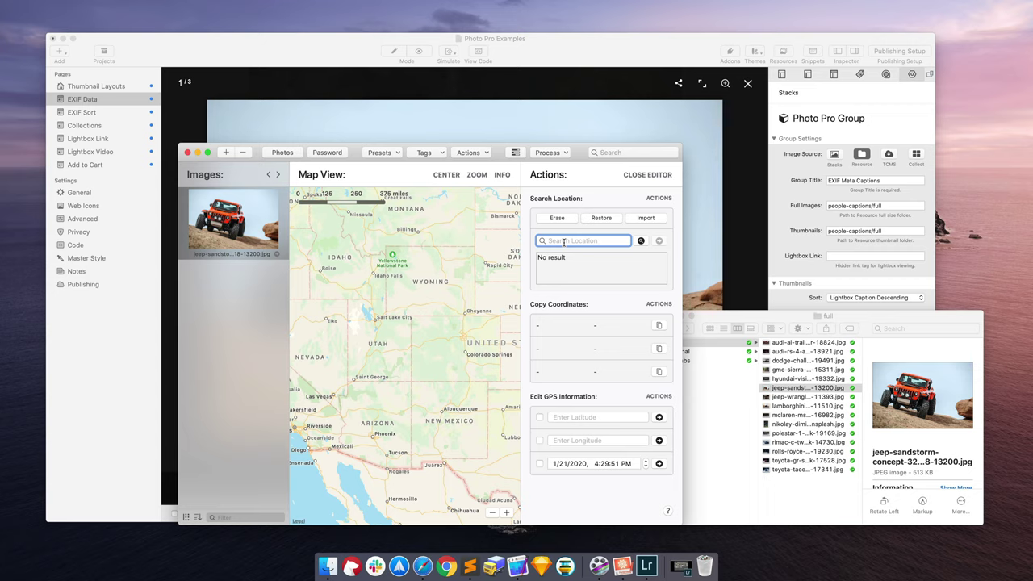
{"action": "left_click", "coordinate": [796, 389]}
{"action": "key", "text": "Return"}
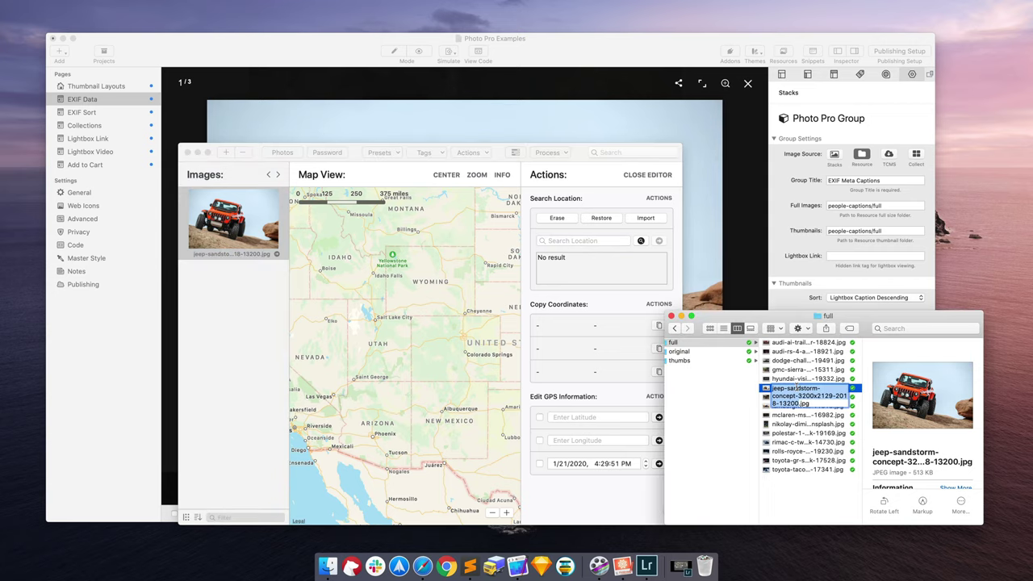
{"action": "left_click", "coordinate": [807, 425]}
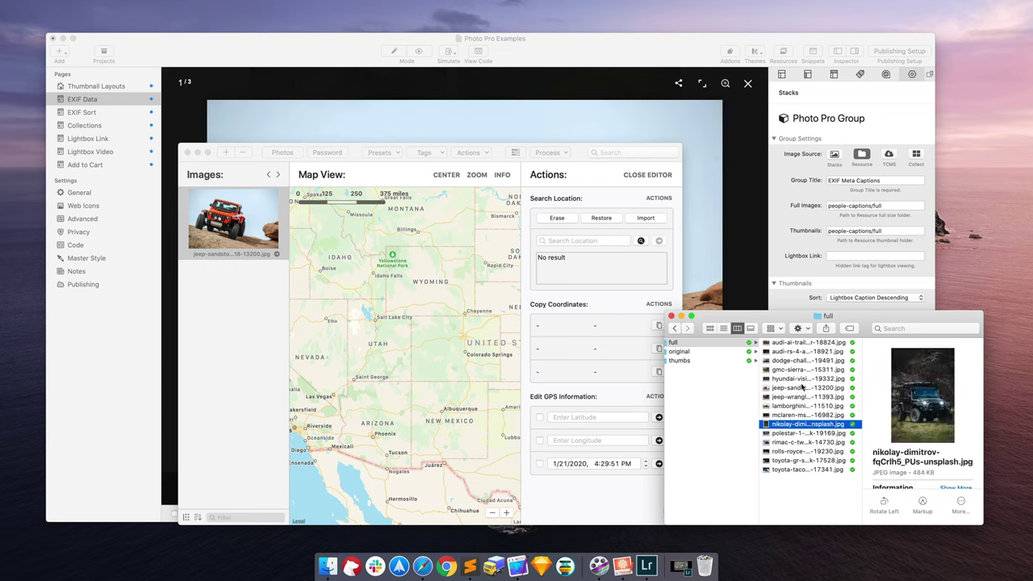
{"action": "left_click", "coordinate": [803, 389]}
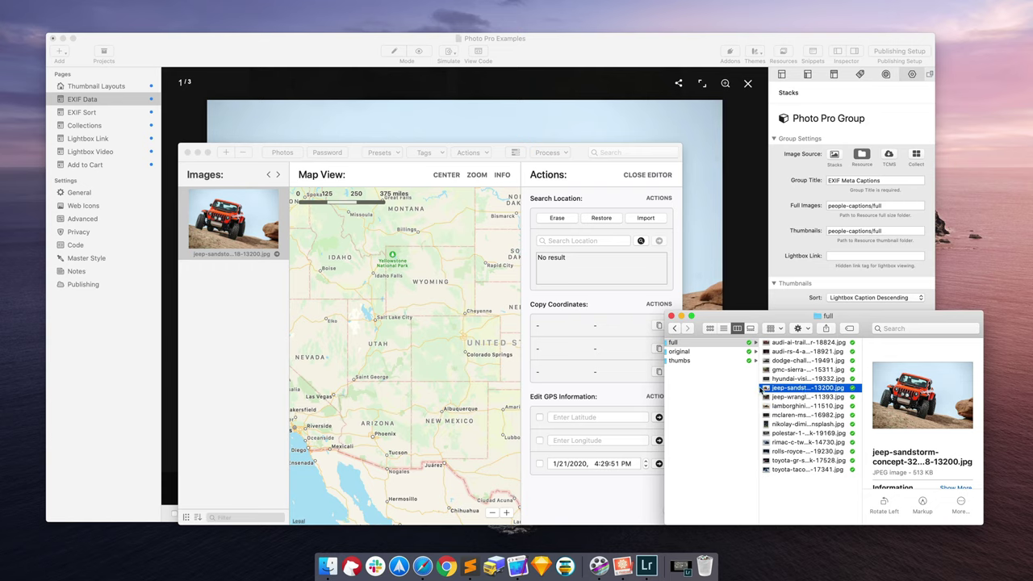
Search 'moab' and apply the Moab, UT coordinates 38.57335, -109.54645 to the photo
{"action": "left_click", "coordinate": [584, 240]}
{"action": "type", "text": "moab"}
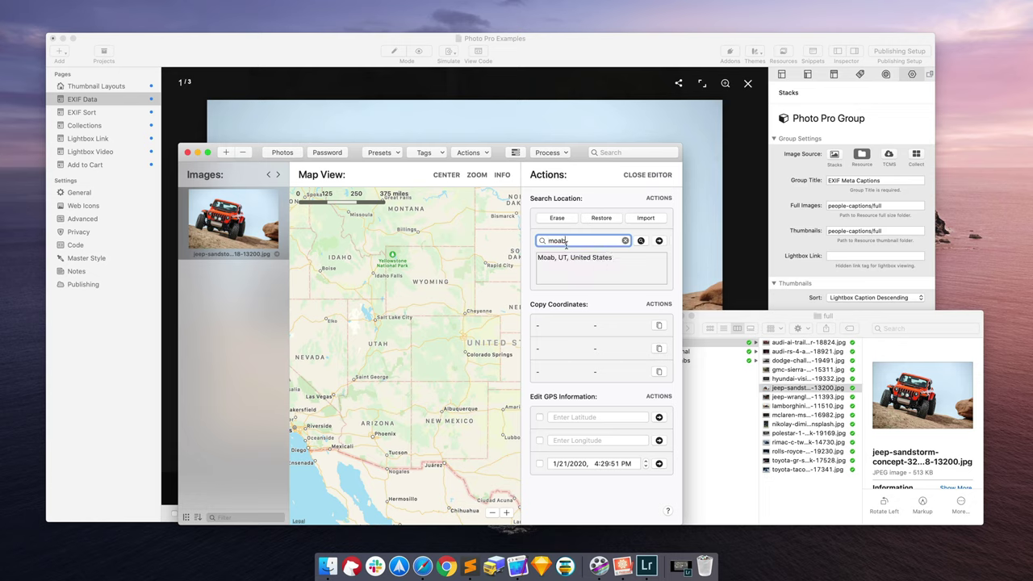
{"action": "left_click", "coordinate": [584, 258]}
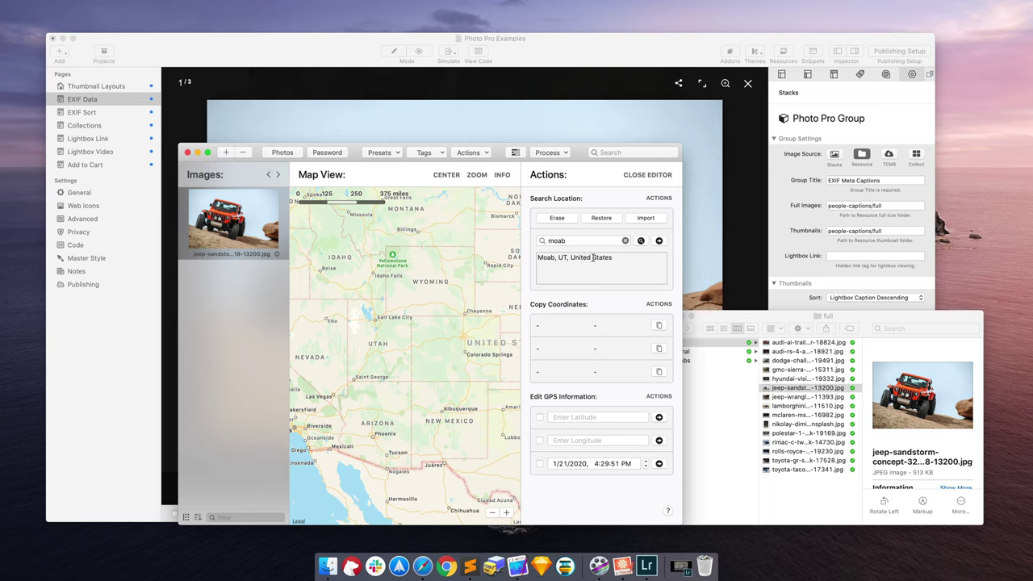
{"action": "left_click", "coordinate": [659, 242]}
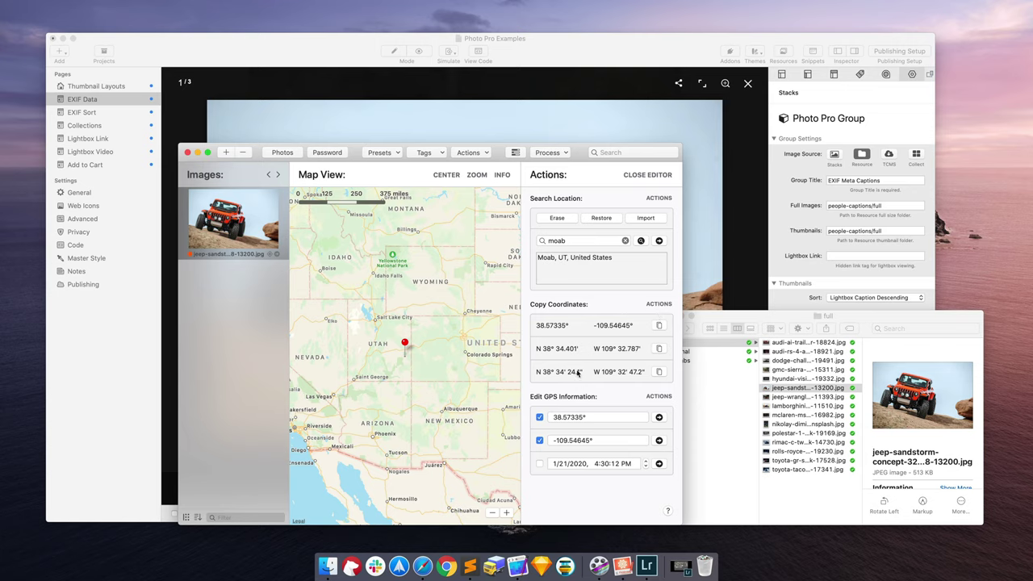
Overwrite the selected file with the new GPS data and minimize MetaImage
{"action": "scroll", "coordinate": [581, 372], "scroll_direction": "down", "scroll_amount": 1}
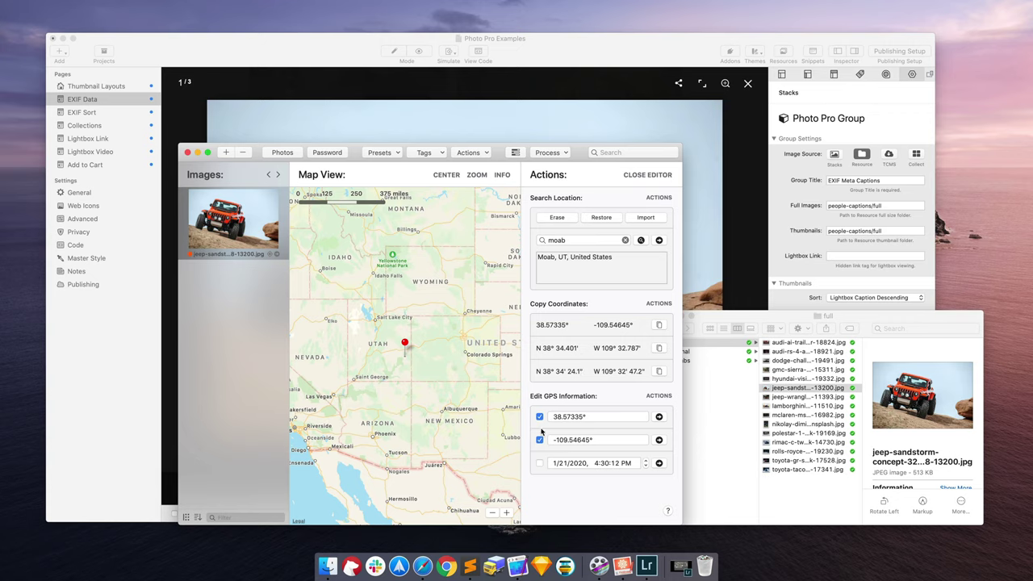
{"action": "scroll", "coordinate": [581, 403], "scroll_direction": "up", "scroll_amount": 1}
{"action": "left_click", "coordinate": [560, 153]}
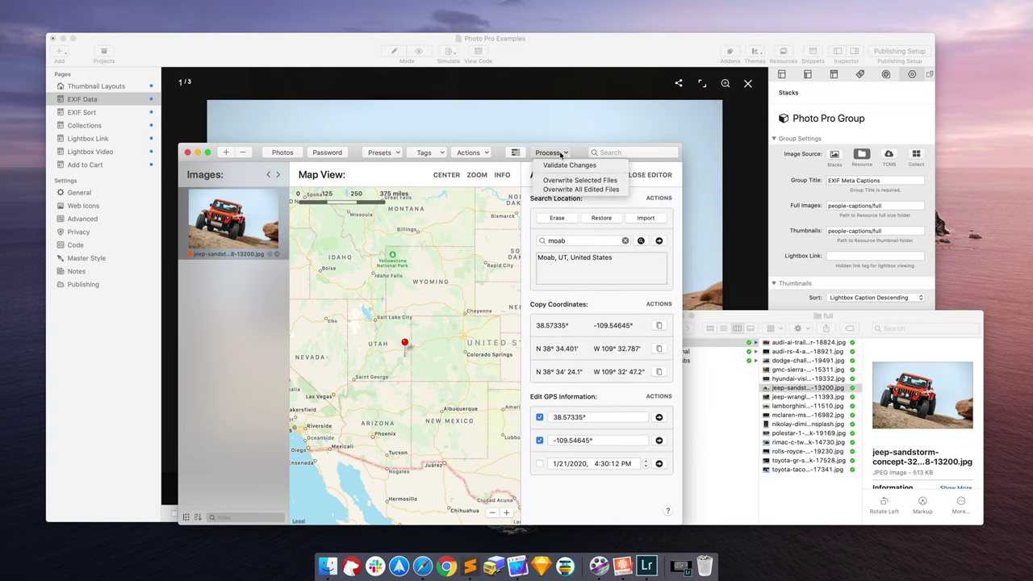
{"action": "left_click", "coordinate": [562, 165]}
{"action": "left_click", "coordinate": [562, 155]}
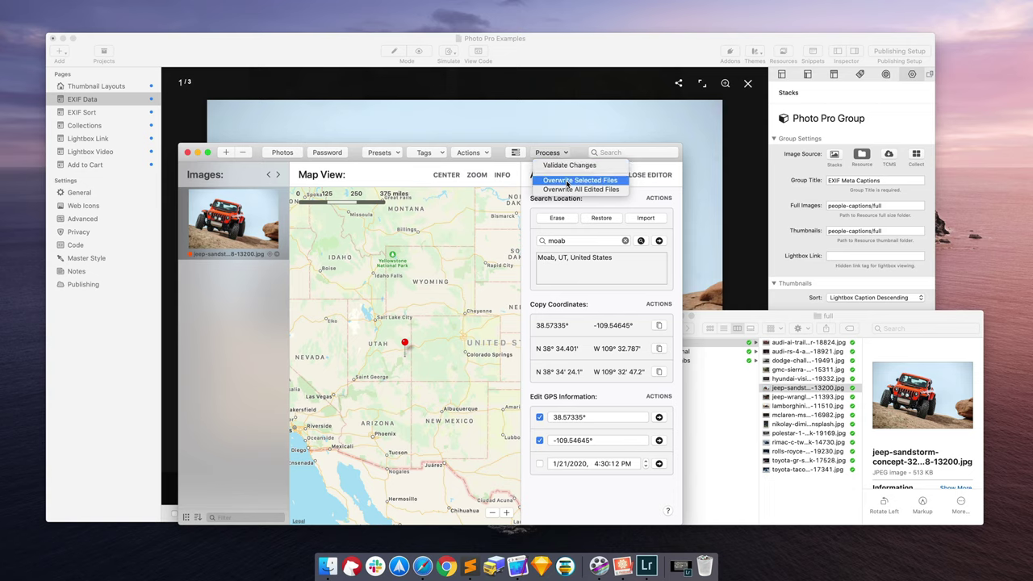
{"action": "left_click", "coordinate": [567, 181]}
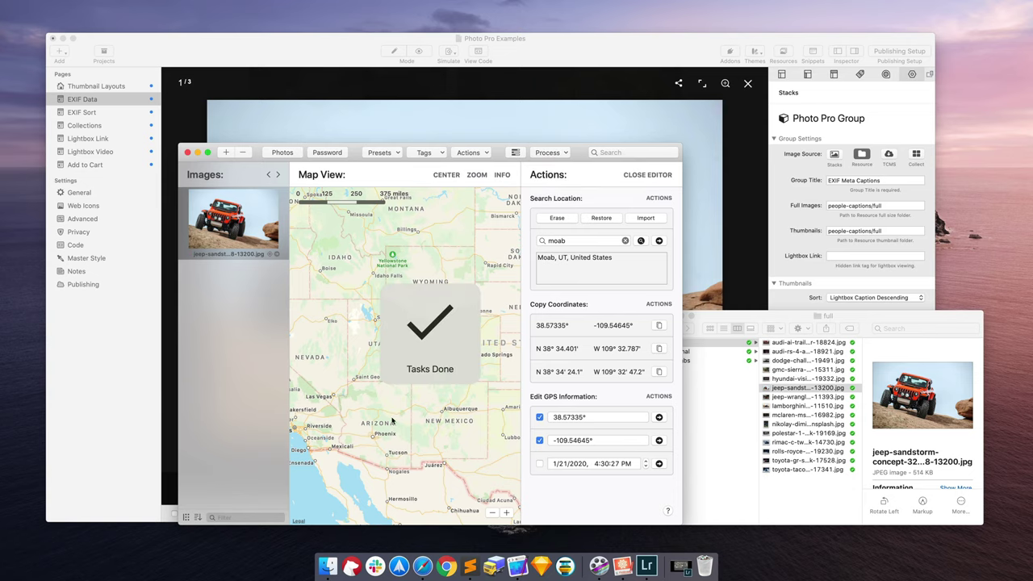
{"action": "left_click", "coordinate": [197, 152]}
{"action": "left_click", "coordinate": [286, 56]}
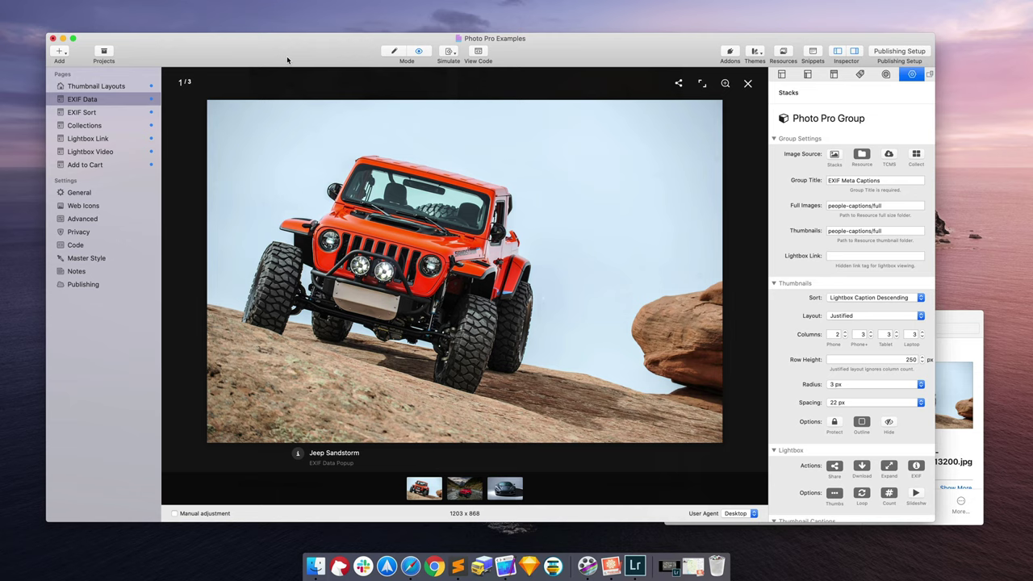
Set the Jeep image's Full Image to the geotagged jeep-sandstorm JPEG from Finder, then preview the page
{"action": "left_click", "coordinate": [964, 317]}
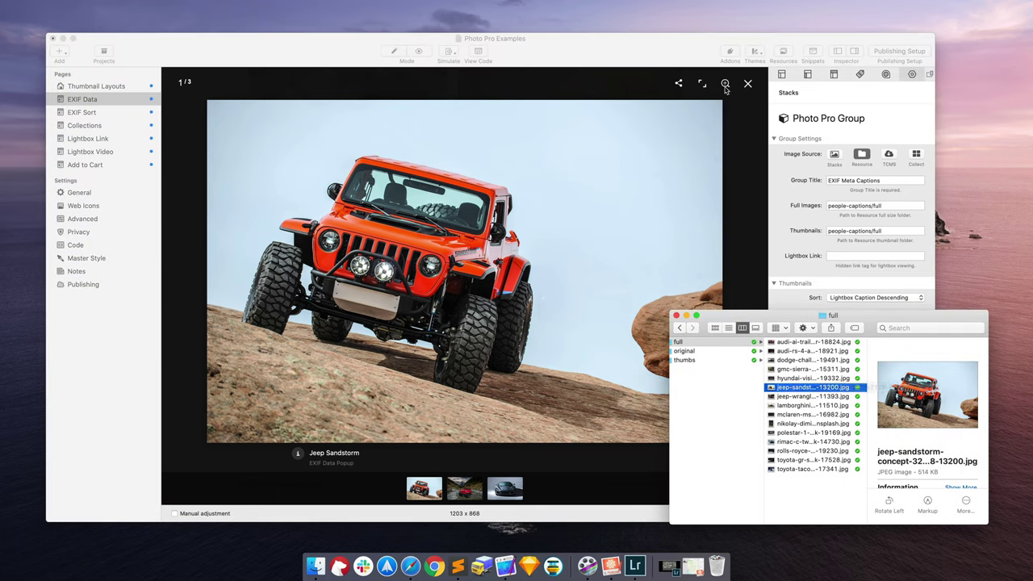
{"action": "left_click", "coordinate": [747, 84]}
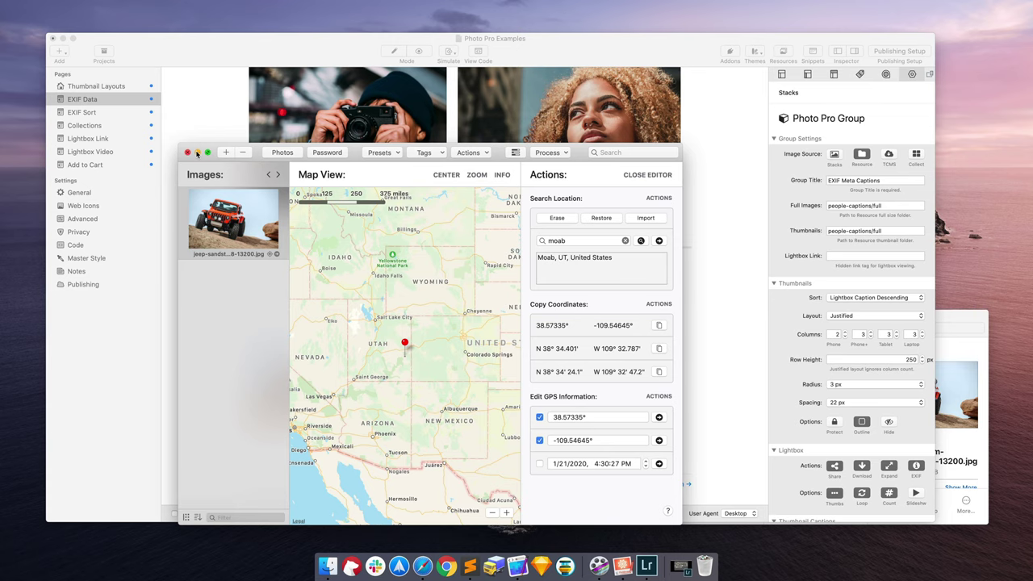
{"action": "left_click", "coordinate": [197, 153]}
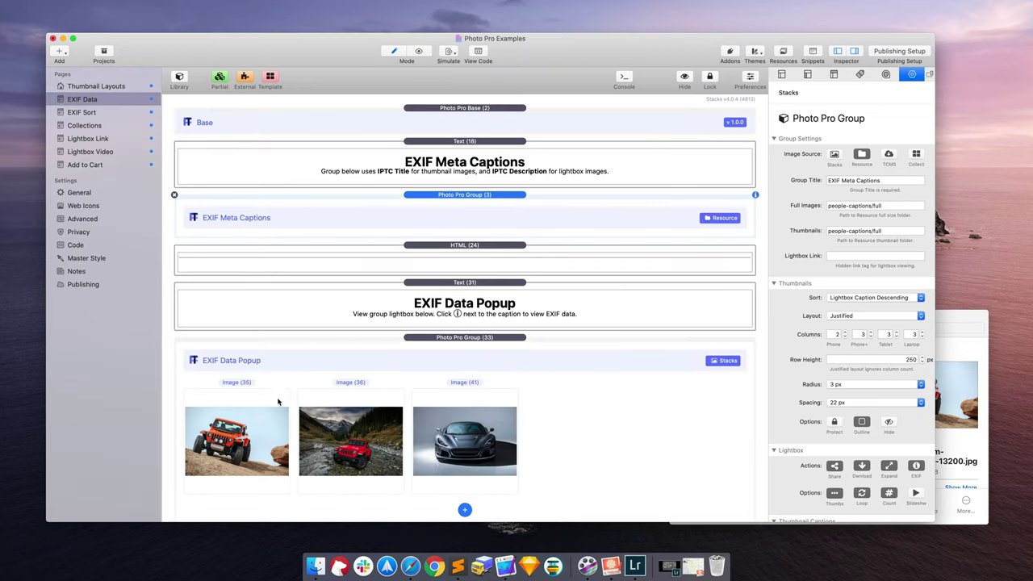
{"action": "left_click", "coordinate": [257, 445]}
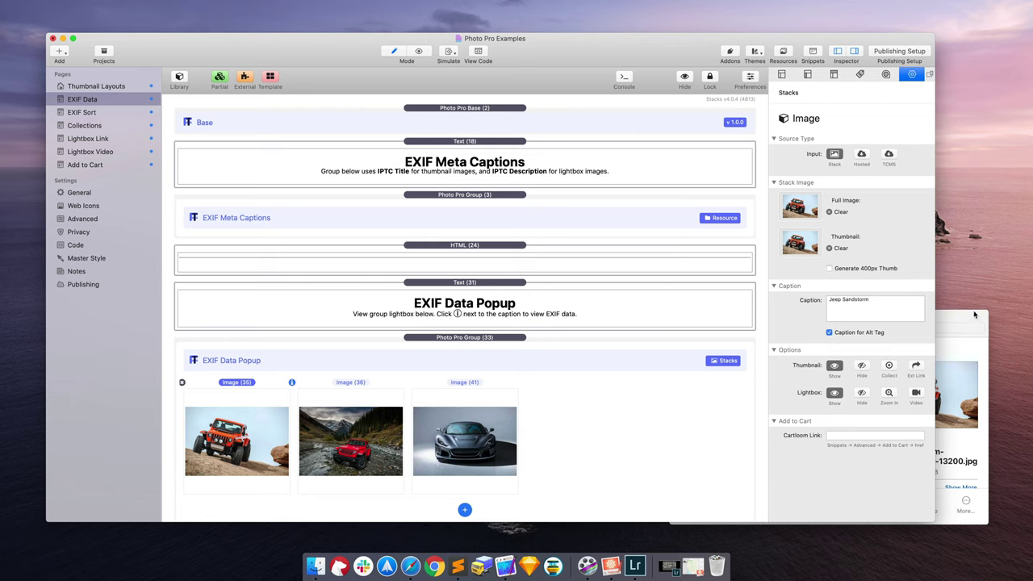
{"action": "left_click_drag", "start_coordinate": [976, 316], "coordinate": [984, 331]}
{"action": "left_click_drag", "start_coordinate": [819, 402], "coordinate": [797, 208]}
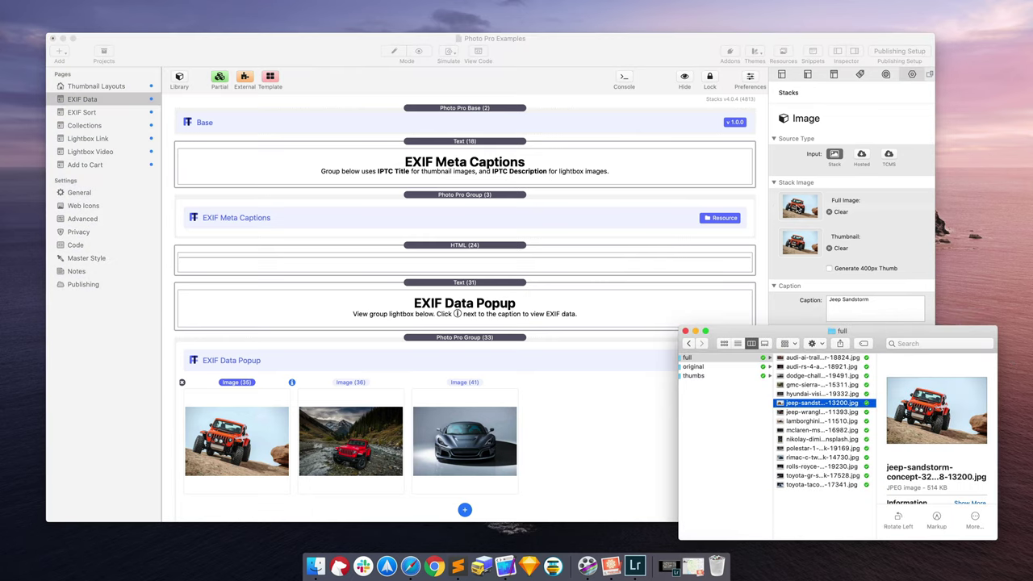
{"action": "left_click", "coordinate": [797, 210]}
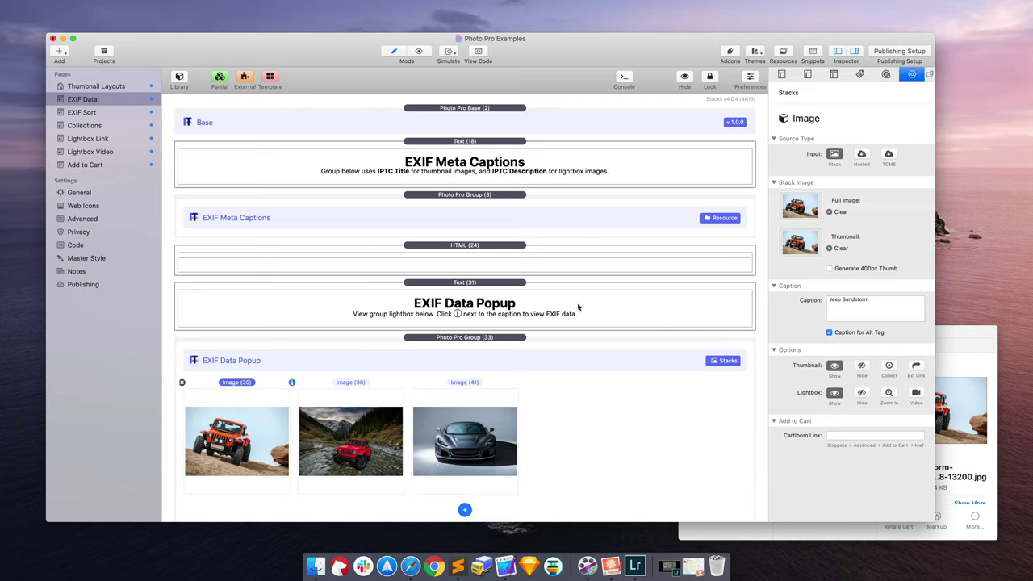
{"action": "key", "text": "super+r"}
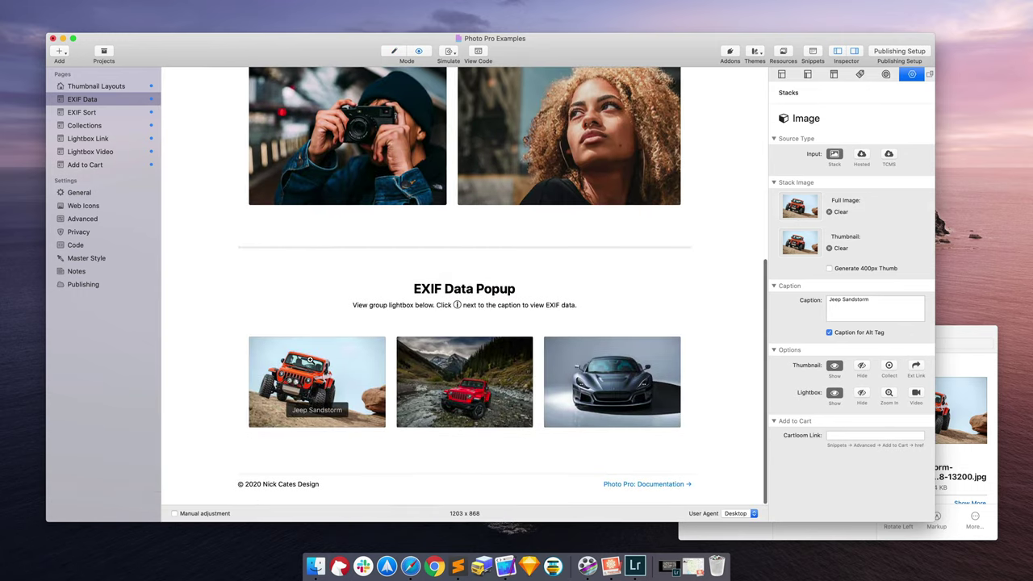
Open the Jeep lightbox and show its EXIF popup with GPS latitude, longitude and Open GPS Location
{"action": "left_click", "coordinate": [310, 361]}
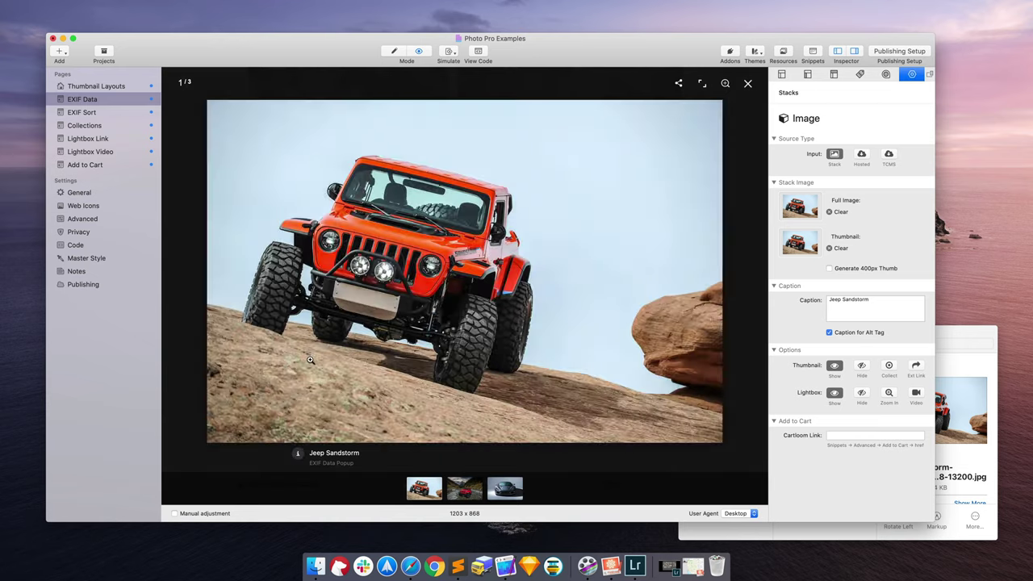
{"action": "left_click", "coordinate": [297, 453]}
{"action": "scroll", "coordinate": [358, 376], "scroll_direction": "down", "scroll_amount": 5}
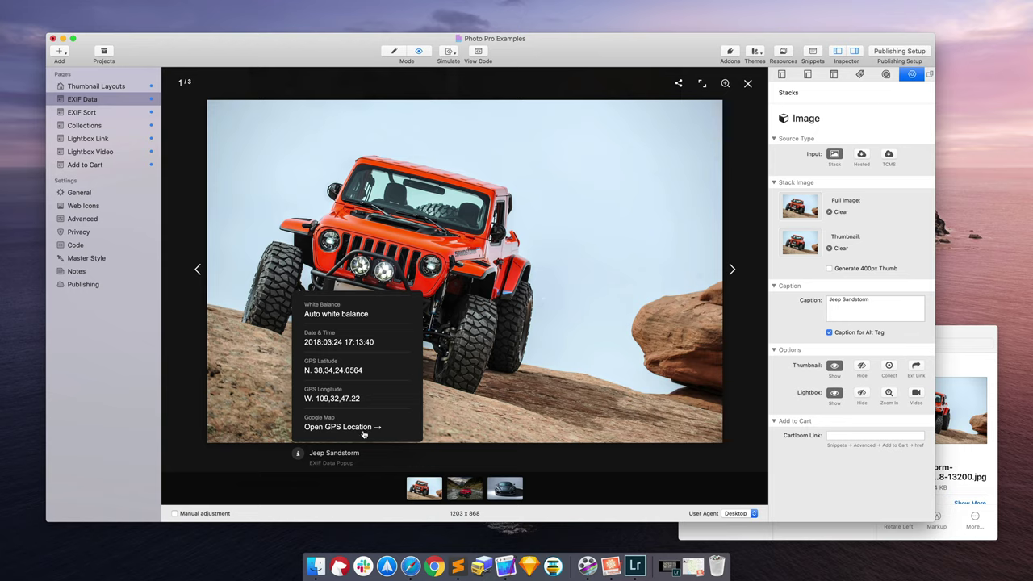
Preview the EXIF Data page in Safari and scroll down to the photos
{"action": "right_click", "coordinate": [82, 102]}
{"action": "mouse_move", "coordinate": [181, 185]}
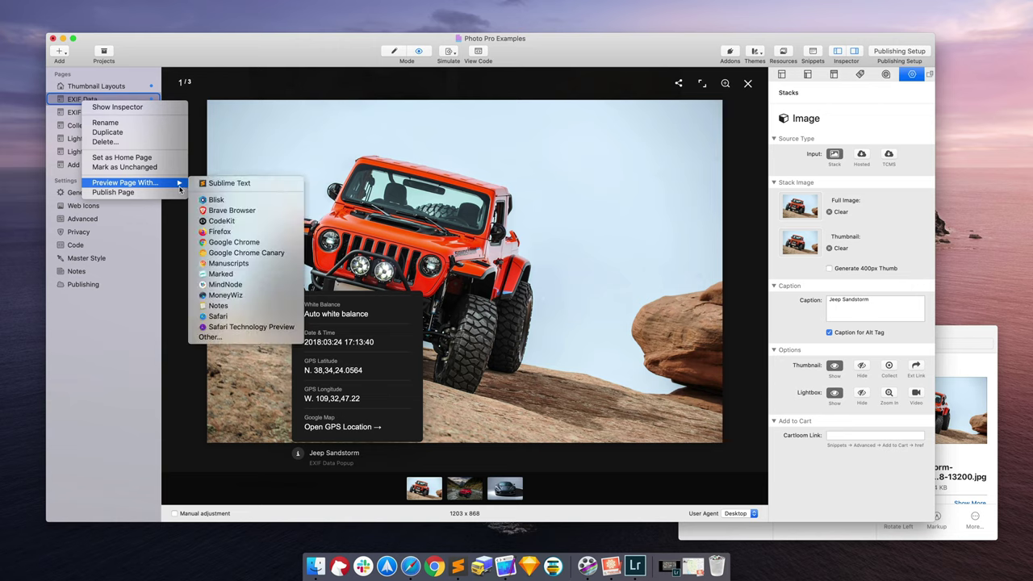
{"action": "left_click", "coordinate": [218, 317]}
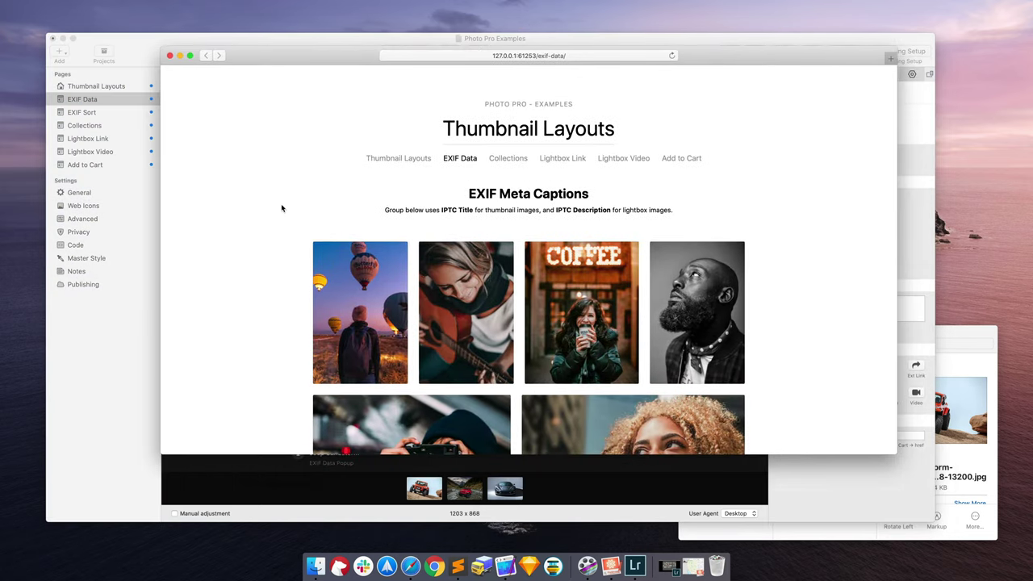
{"action": "scroll", "coordinate": [281, 207], "scroll_direction": "down", "scroll_amount": 10}
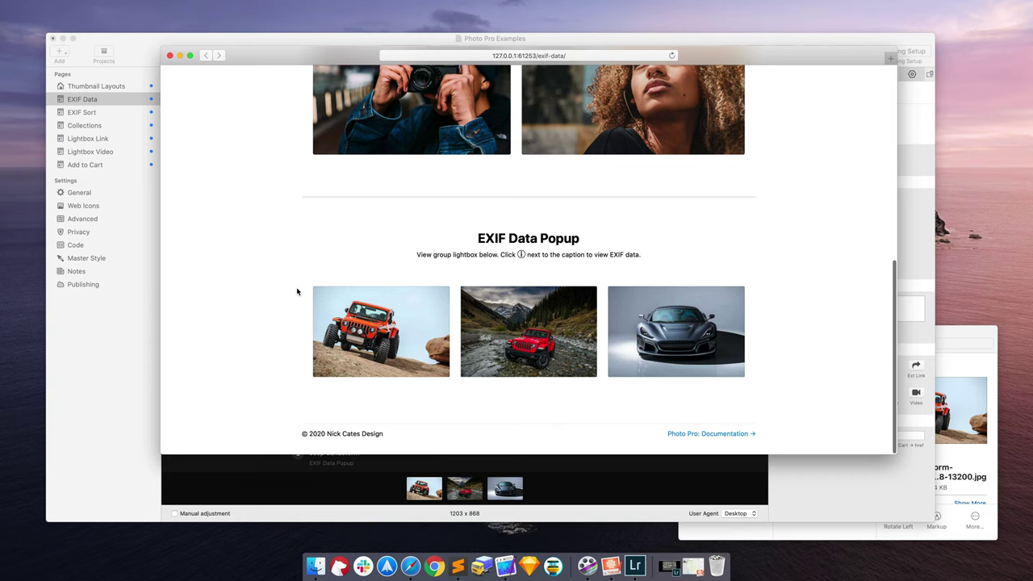
Open the Jeep photo's EXIF details and follow Open GPS Location to Google Maps
{"action": "left_click", "coordinate": [390, 323]}
{"action": "left_click", "coordinate": [362, 402]}
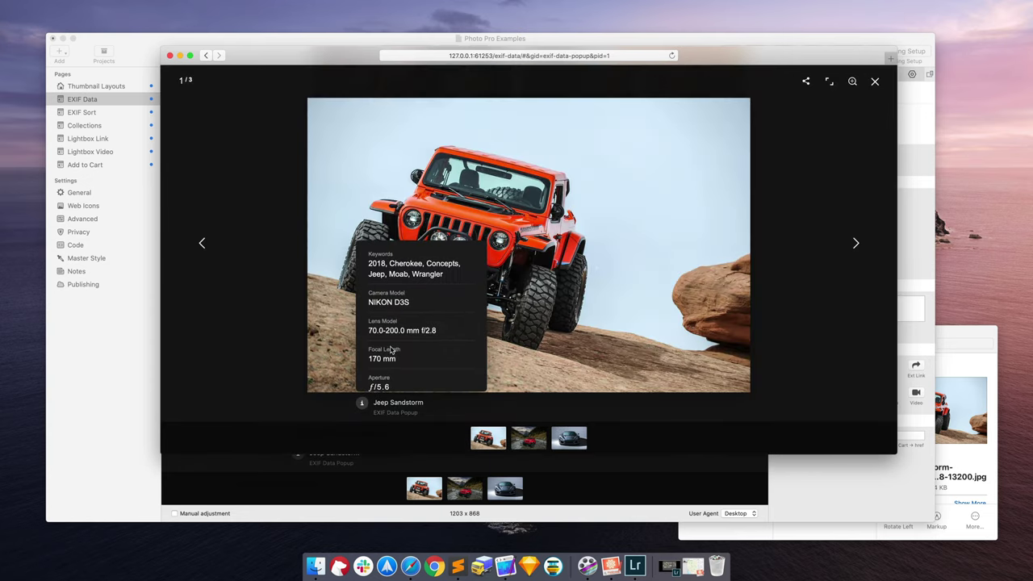
{"action": "scroll", "coordinate": [392, 355], "scroll_direction": "down", "scroll_amount": 5}
{"action": "left_click", "coordinate": [393, 377]}
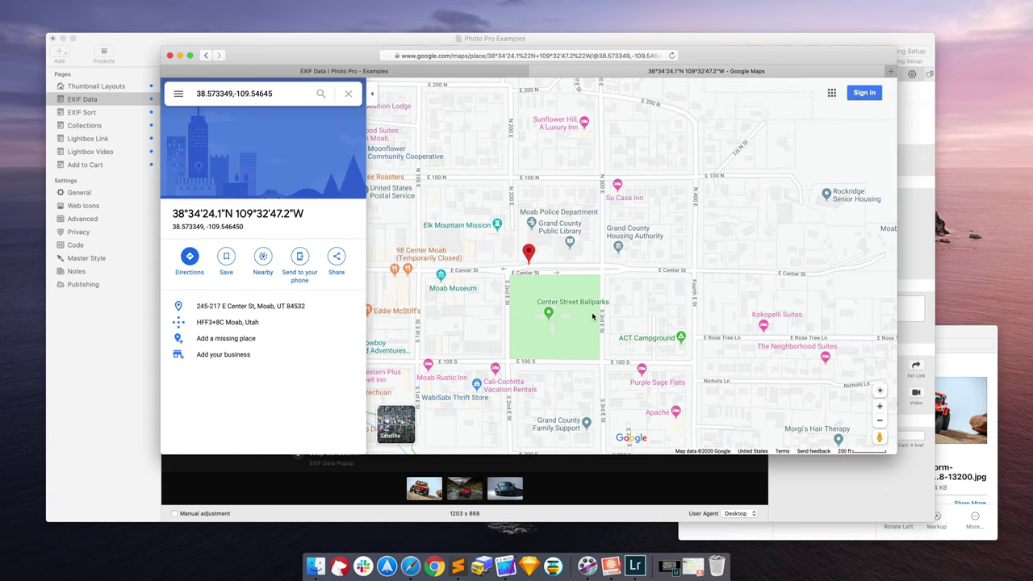
Zoom the map out five levels around Moab and back in two, then close the Google Maps tab
{"action": "left_click", "coordinate": [879, 420]}
{"action": "left_click", "coordinate": [879, 420]}
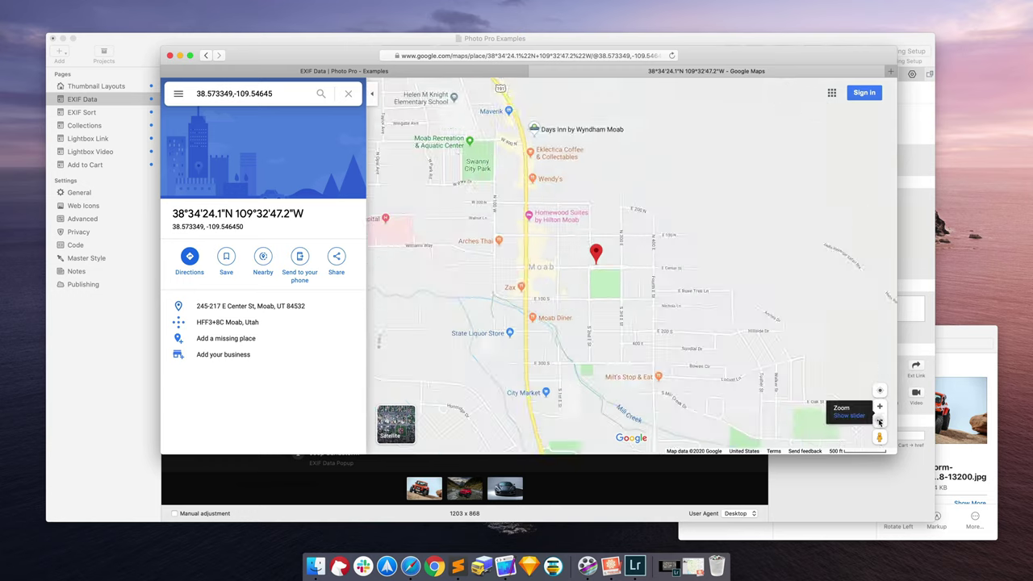
{"action": "left_click", "coordinate": [879, 420]}
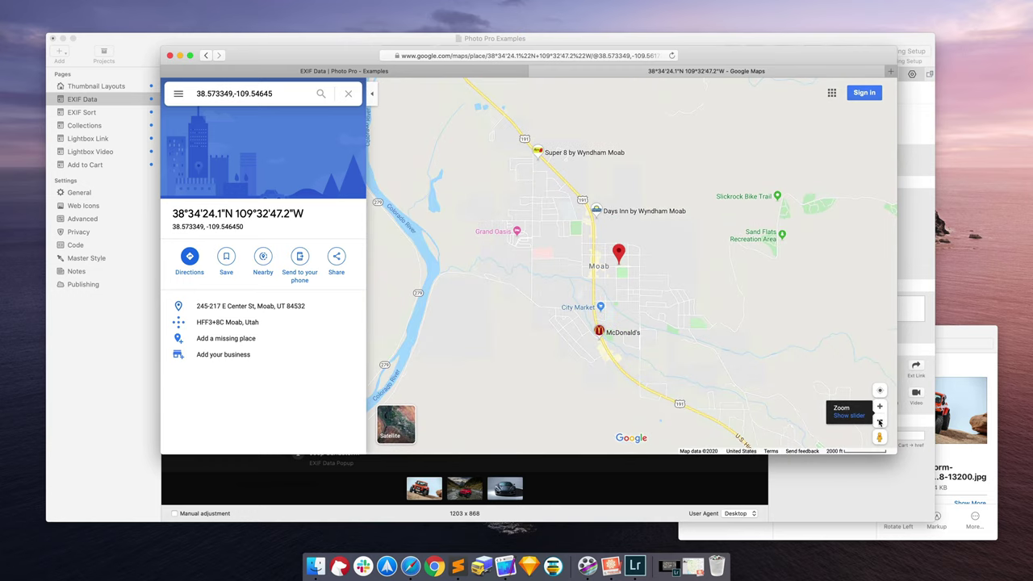
{"action": "left_click", "coordinate": [879, 421]}
{"action": "left_click", "coordinate": [879, 420]}
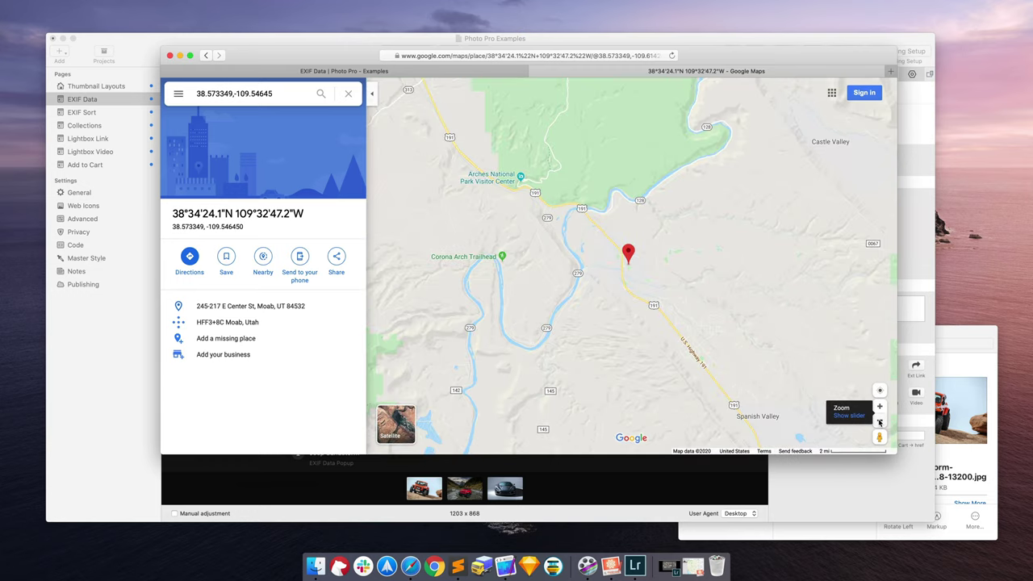
{"action": "left_click", "coordinate": [880, 407]}
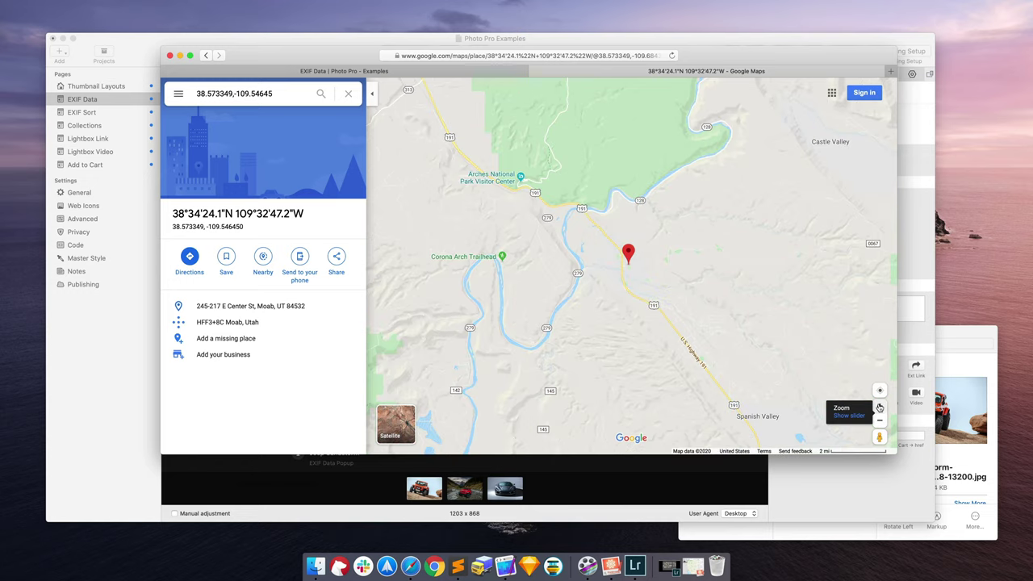
{"action": "left_click", "coordinate": [879, 407]}
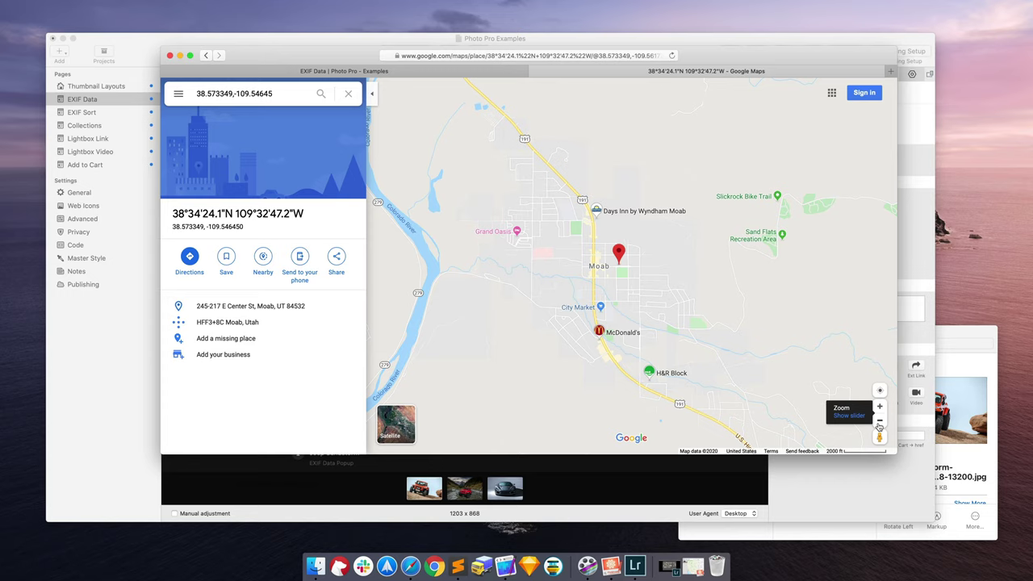
{"action": "left_click", "coordinate": [534, 72]}
{"action": "left_click_drag", "start_coordinate": [347, 63], "coordinate": [421, 89]}
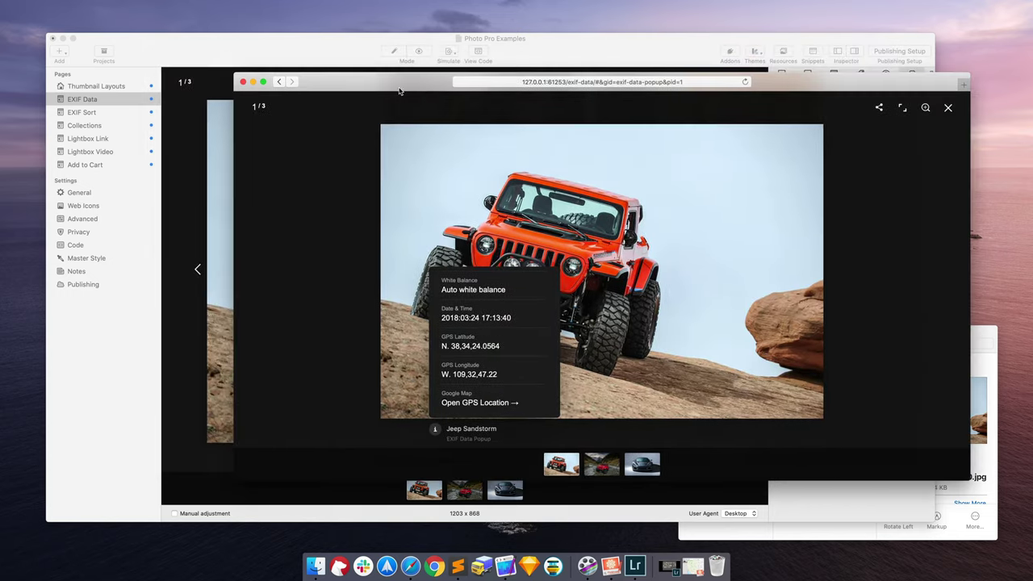
Close the Safari window and the preview lightbox, then switch the EXIF Data page back to Edit mode
{"action": "left_click", "coordinate": [243, 82]}
{"action": "left_click_drag", "start_coordinate": [269, 58], "coordinate": [266, 66]}
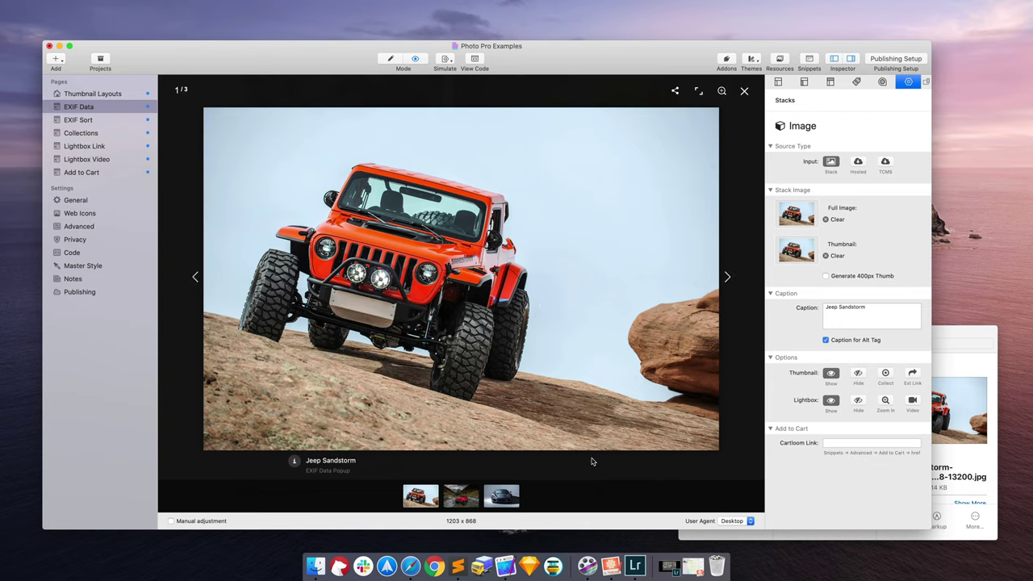
{"action": "left_click", "coordinate": [743, 90]}
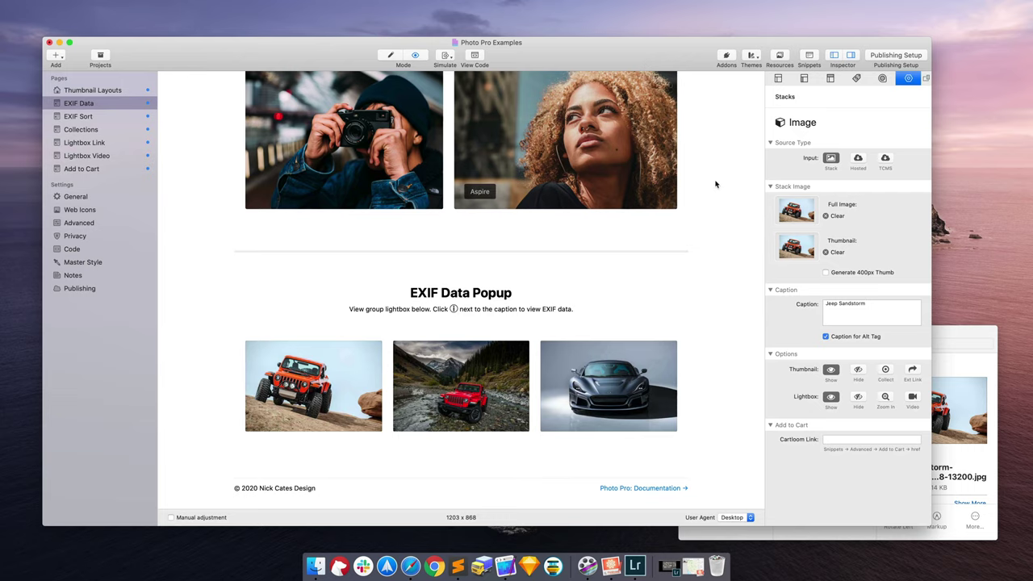
{"action": "scroll", "coordinate": [726, 180], "scroll_direction": "down", "scroll_amount": 1}
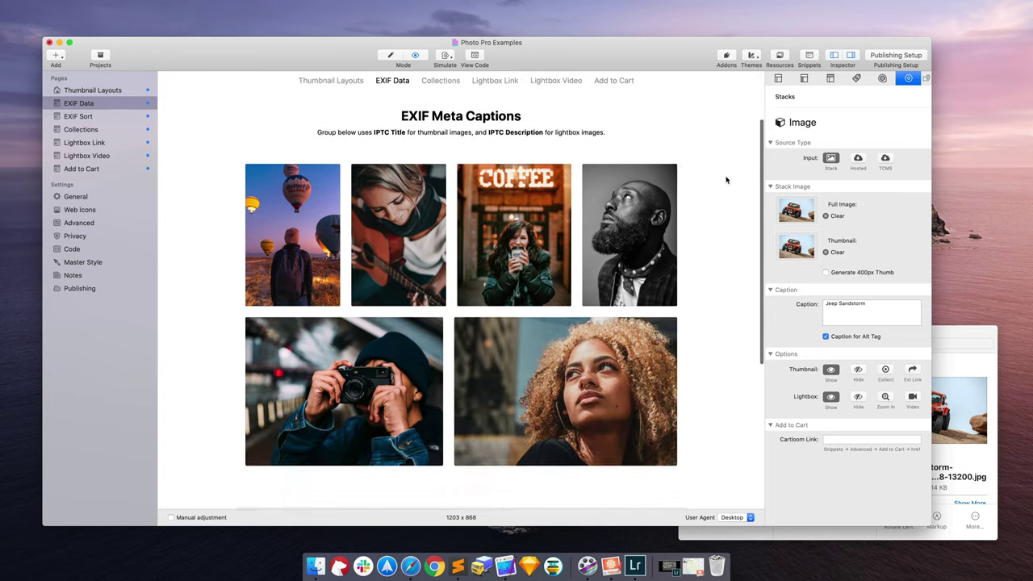
{"action": "key", "text": "super+shift+p"}
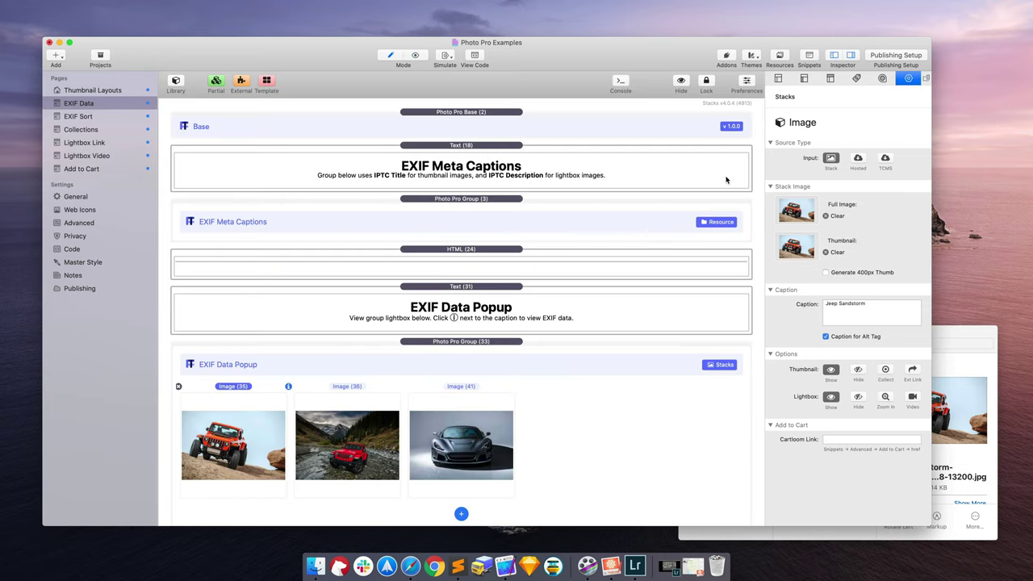